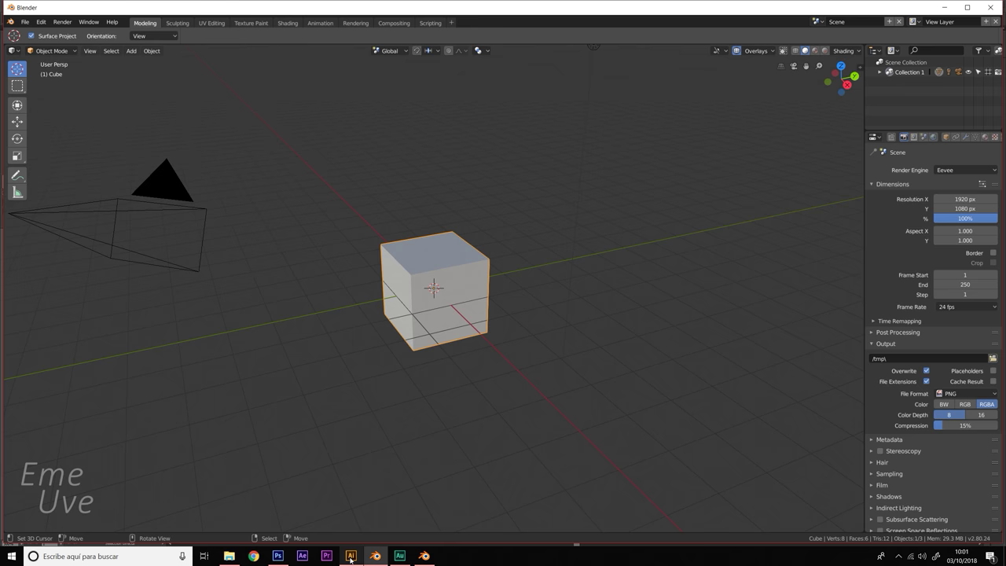
- Bring the red F1 logo in Illustrator to the front, zoomed and centred to fill the view
{"action": "mouse_move", "coordinate": [350, 555]}
{"action": "left_click", "coordinate": [351, 503]}
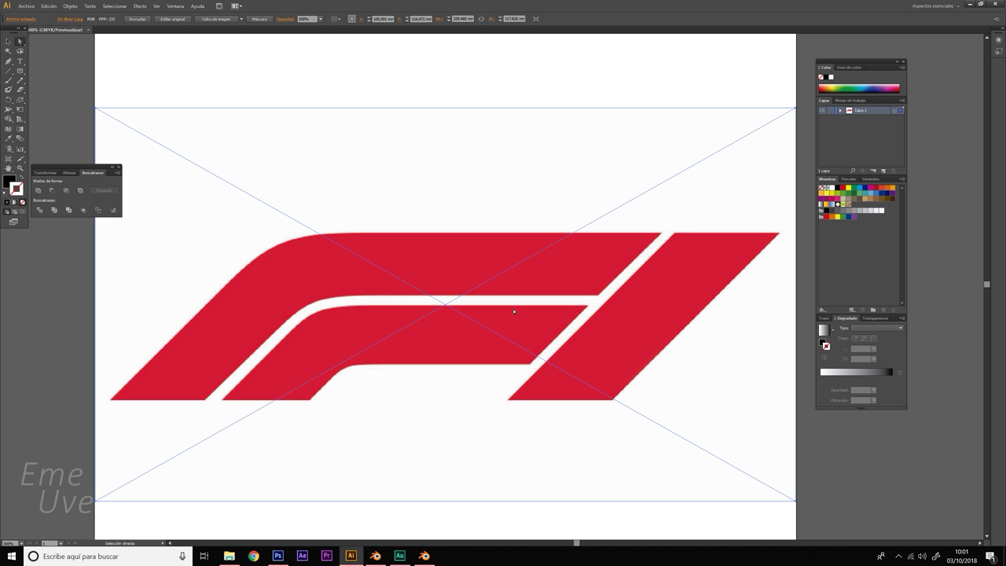
{"action": "key", "text": "z"}
{"action": "left_click_drag", "start_coordinate": [279, 229], "coordinate": [320, 250]}
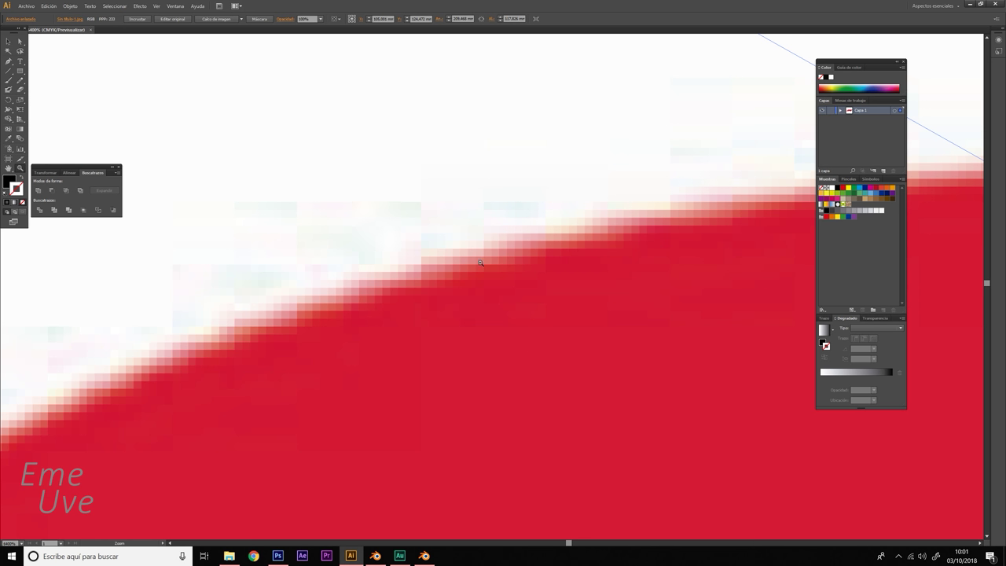
{"action": "mouse_move", "coordinate": [480, 263]}
{"action": "left_mouse_down", "text": "alt"}
{"action": "mouse_move", "coordinate": [524, 301]}
{"action": "mouse_move", "coordinate": [654, 287]}
{"action": "left_mouse_up", "text": "alt"}
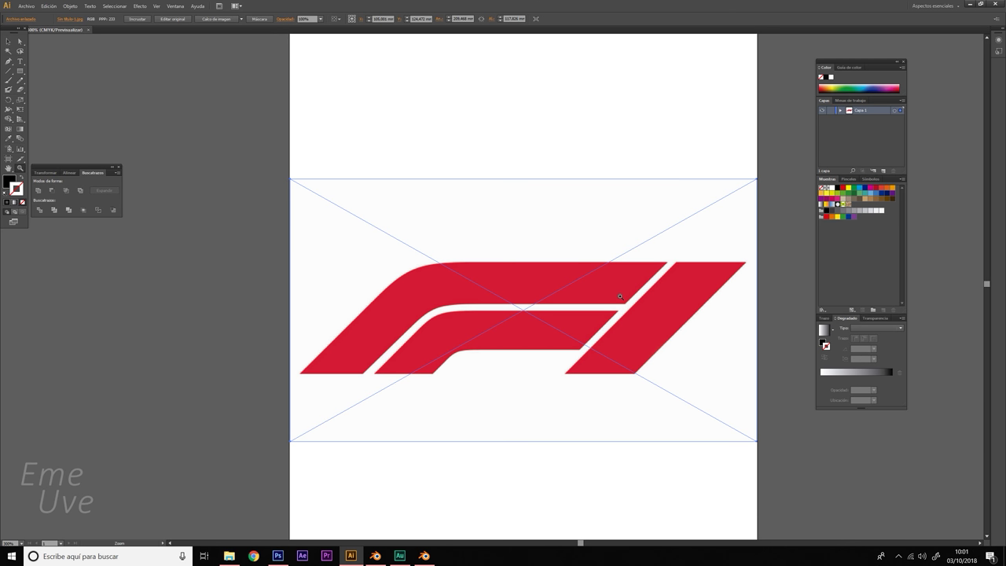
{"action": "left_click", "coordinate": [618, 294]}
{"action": "left_click_drag", "start_coordinate": [385, 290], "coordinate": [472, 287]}
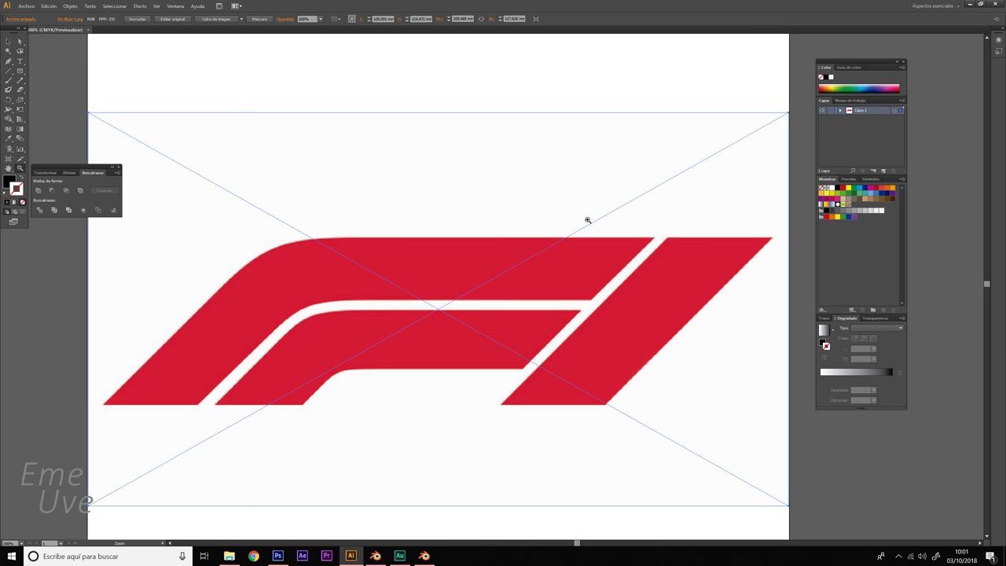
- Trace and expand the F1 logo image into vector paths, then isolate the traced group
{"action": "left_click", "coordinate": [71, 7]}
{"action": "mouse_move", "coordinate": [96, 234]}
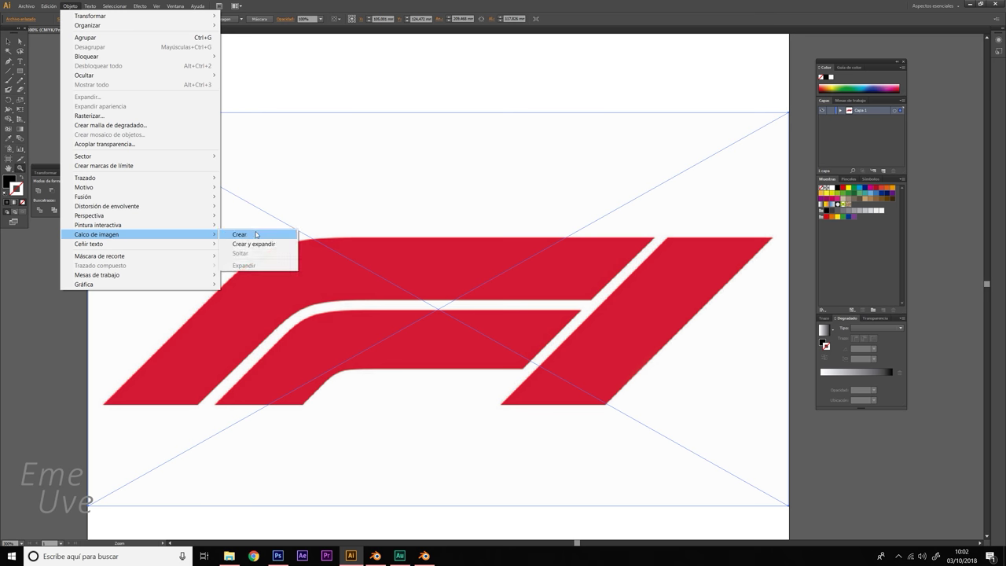
{"action": "left_click", "coordinate": [254, 243]}
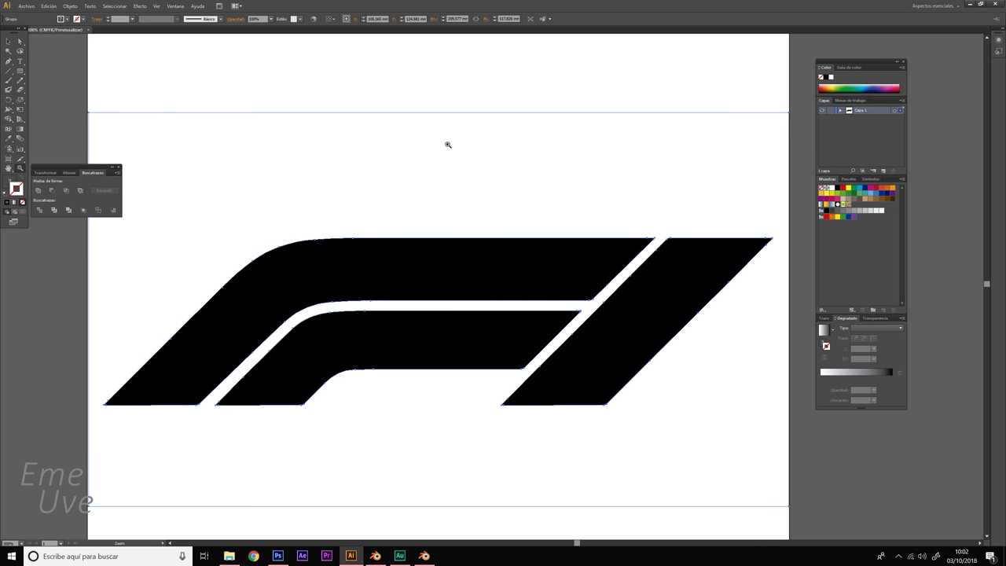
{"action": "left_click", "coordinate": [19, 41]}
{"action": "double_click", "coordinate": [343, 143]}
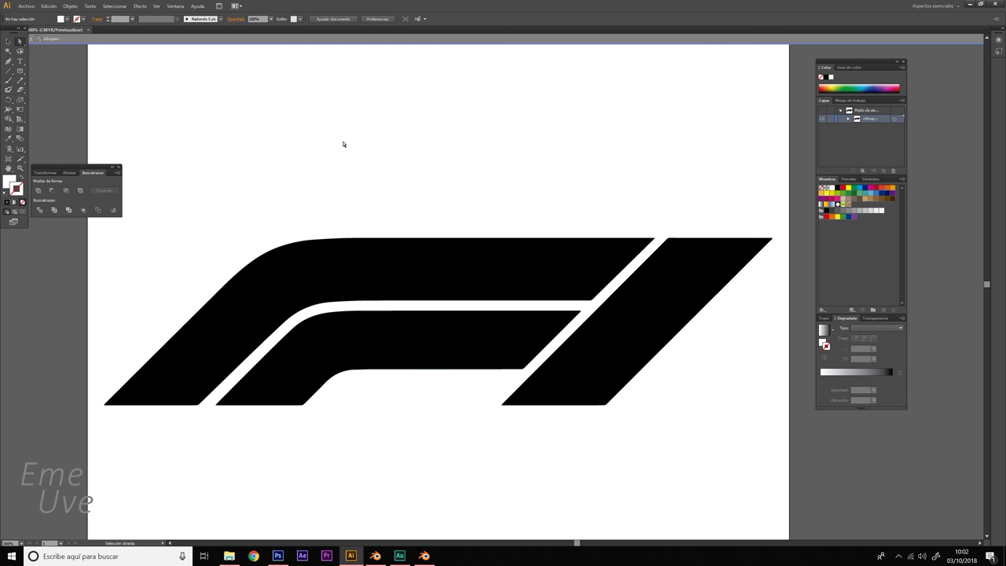
- Inspect the top F shape, middle bar and right diagonal bar as separate paths
{"action": "left_click", "coordinate": [433, 250]}
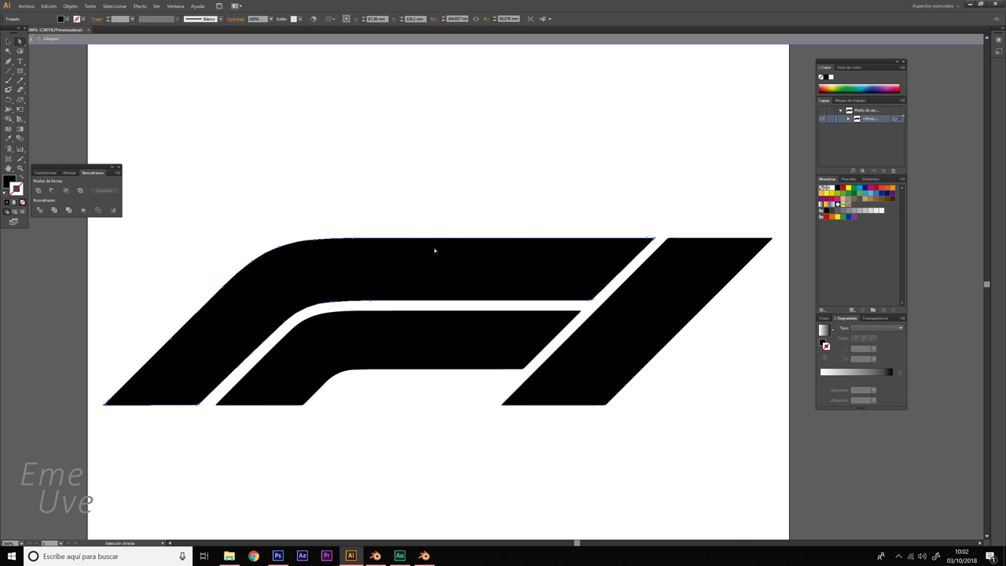
{"action": "left_click", "coordinate": [620, 326]}
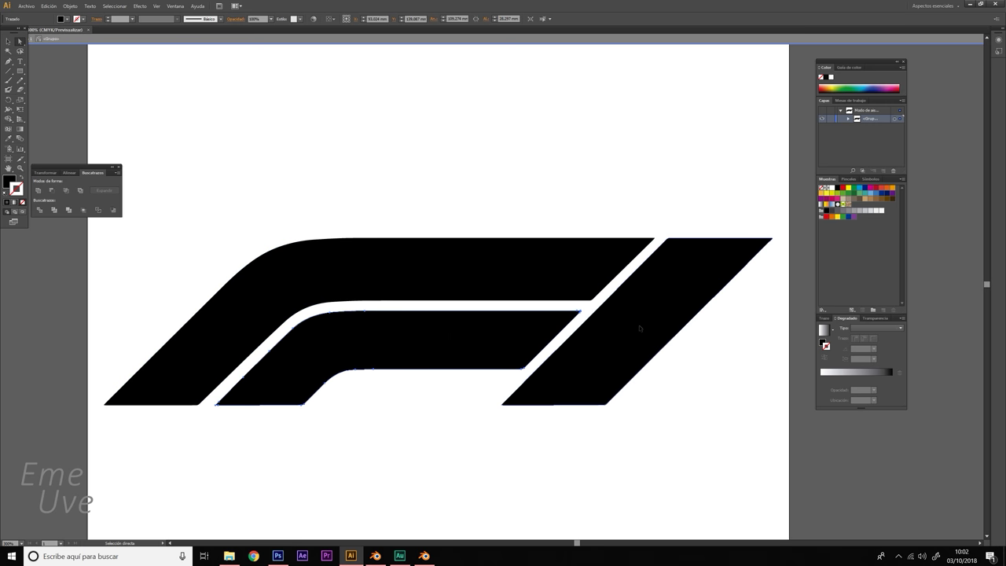
{"action": "left_click", "coordinate": [510, 330]}
{"action": "left_click", "coordinate": [436, 301]}
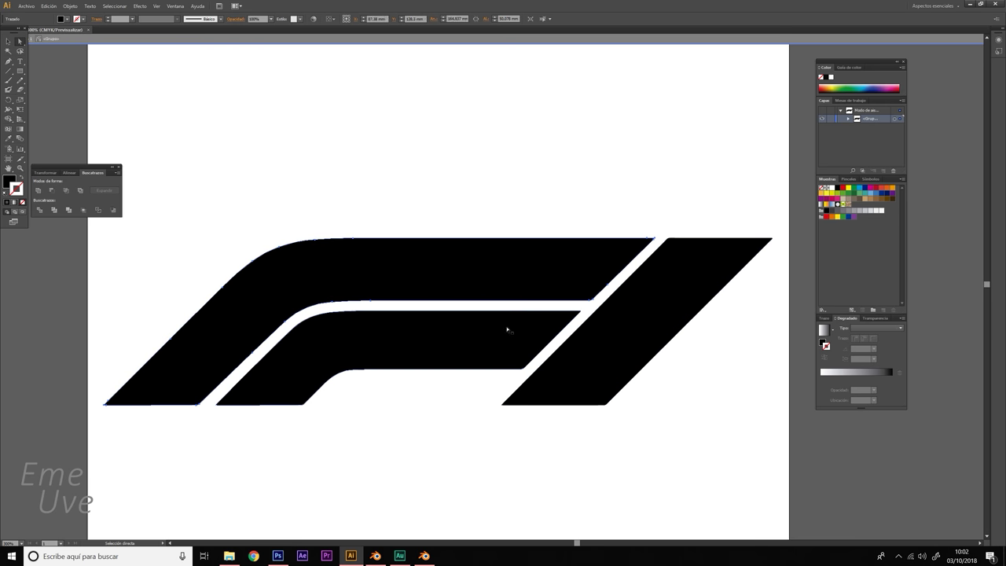
{"action": "left_click", "coordinate": [643, 351]}
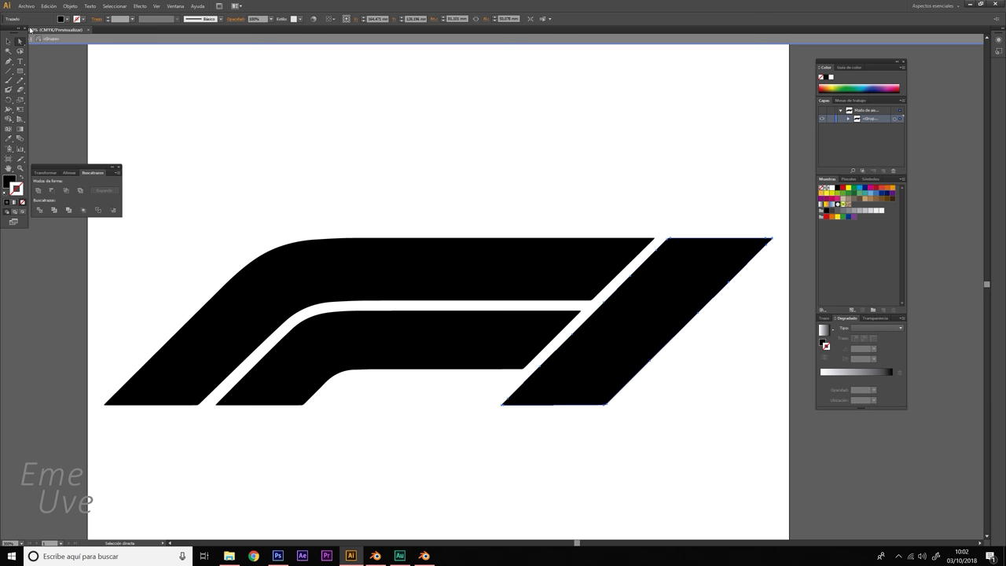
{"action": "left_click", "coordinate": [26, 6]}
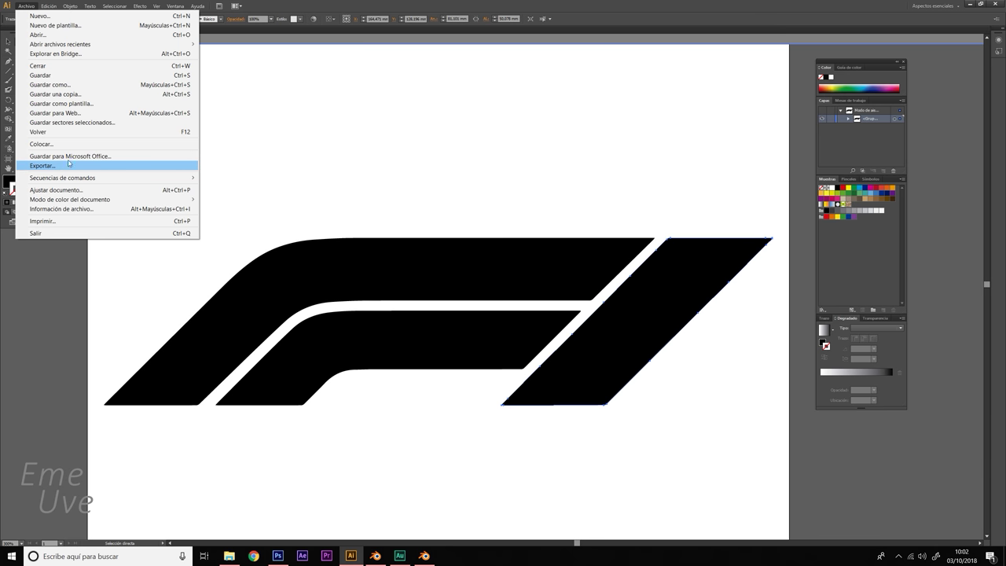
- Save the traced logo as LF1.svg with the SVG (*.SVG) file type
{"action": "left_click", "coordinate": [73, 85]}
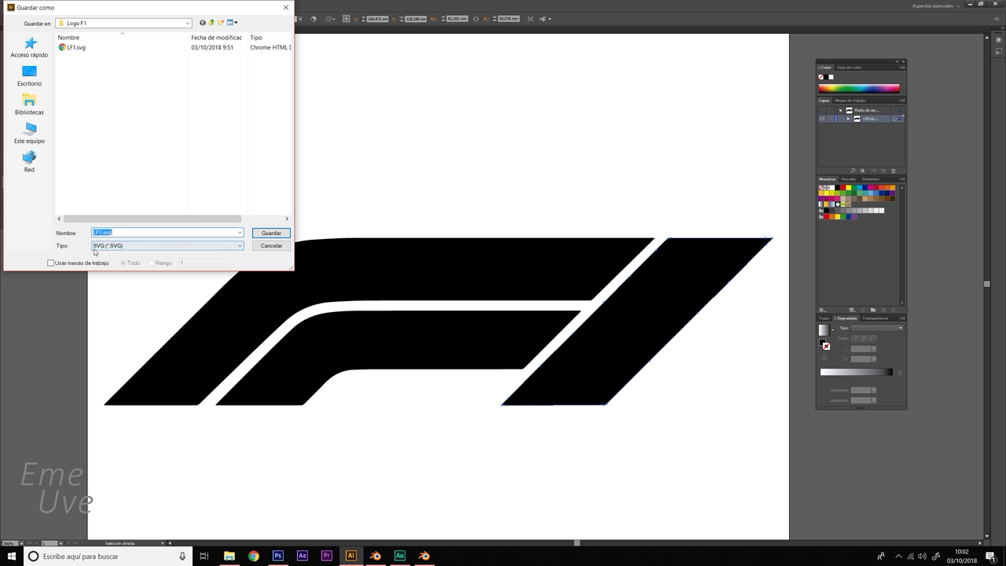
{"action": "left_click", "coordinate": [174, 248]}
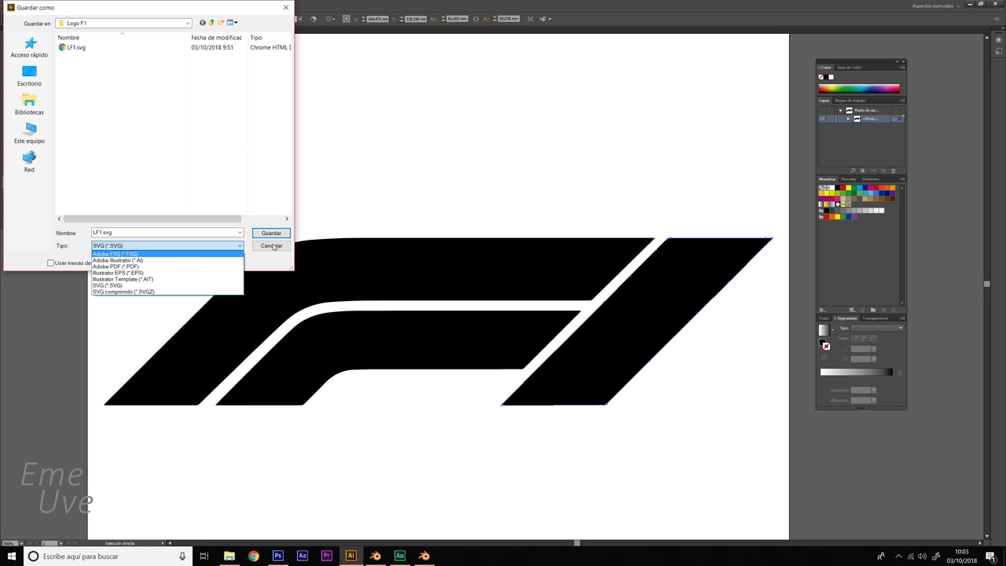
{"action": "left_click", "coordinate": [278, 248]}
{"action": "left_click", "coordinate": [274, 246]}
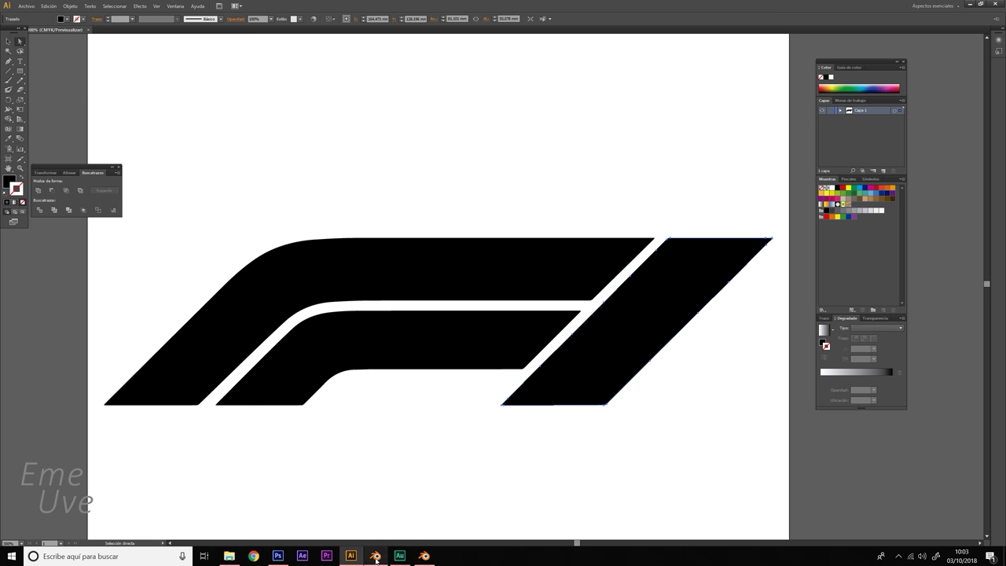
{"action": "mouse_move", "coordinate": [424, 555]}
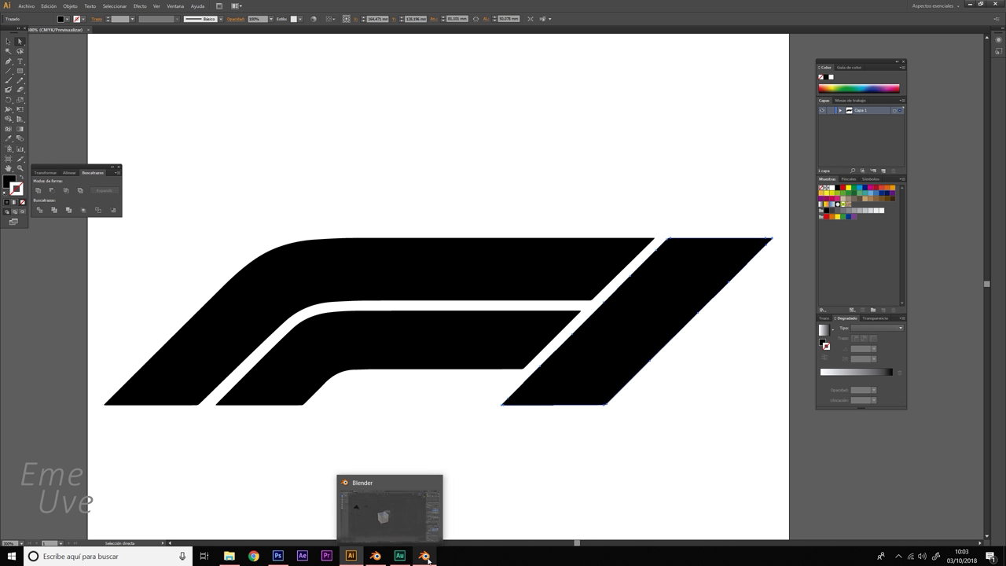
- In Blender, select and delete the default cube, camera and lamp
{"action": "left_click", "coordinate": [424, 555]}
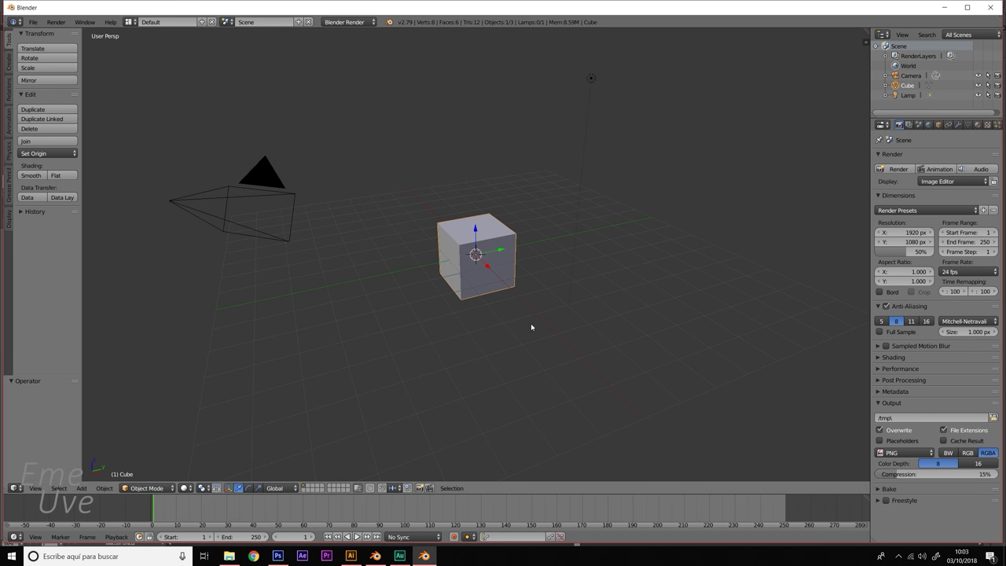
{"action": "middle_click_drag", "start_coordinate": [531, 327], "coordinate": [467, 252], "text": "shift"}
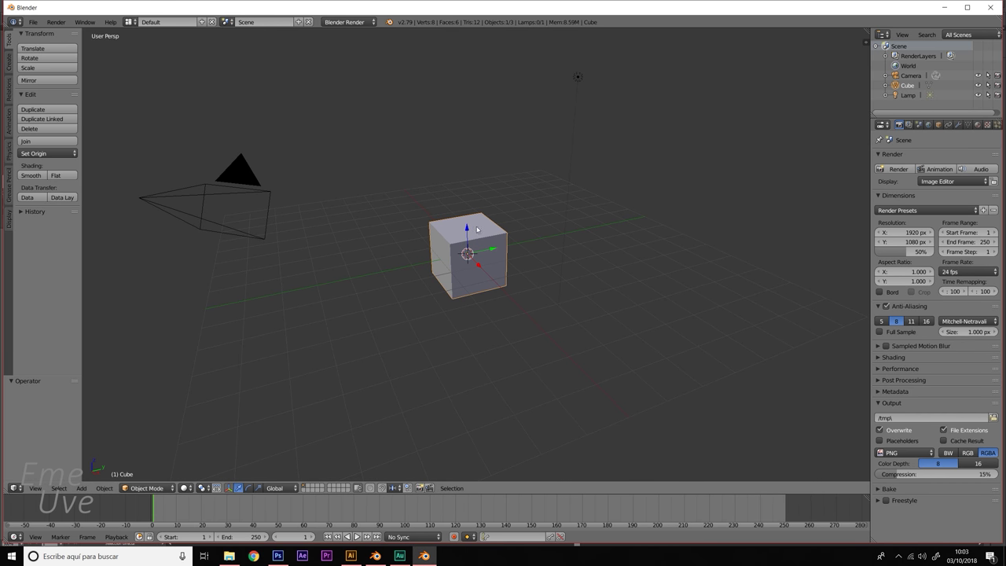
{"action": "key", "text": "a"}
{"action": "key", "text": "a"}
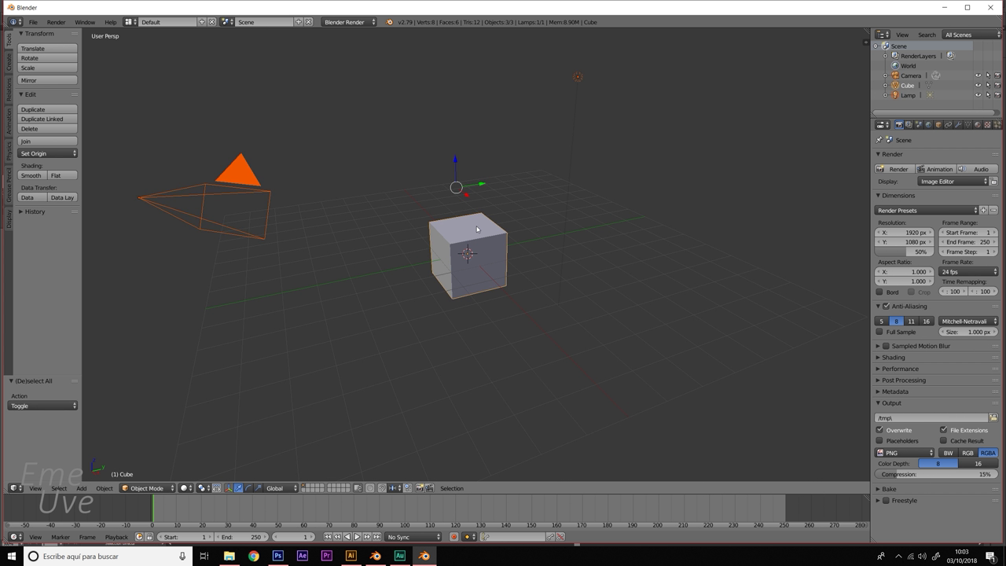
{"action": "key", "text": "x"}
{"action": "key", "text": "x"}
{"action": "left_click", "coordinate": [481, 186]}
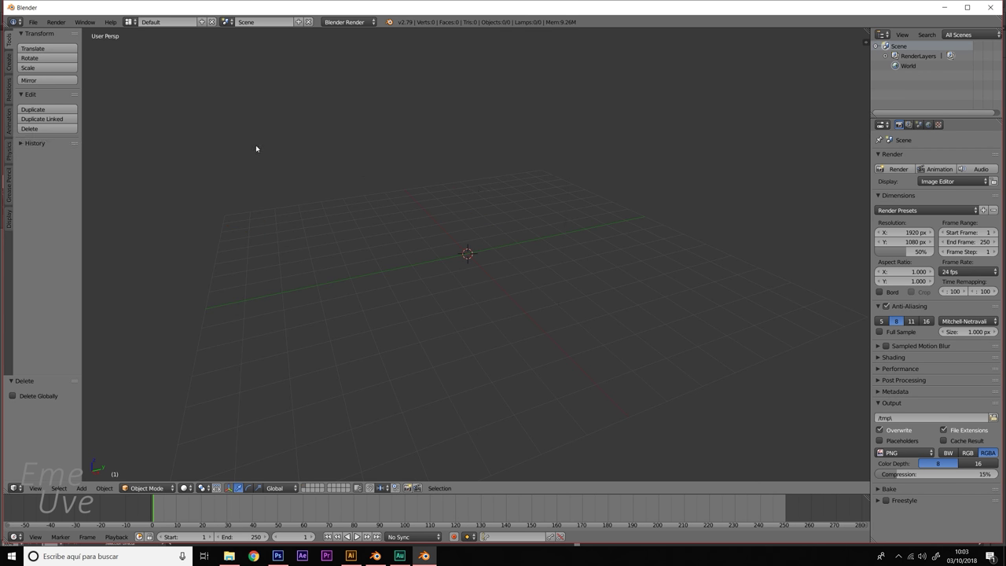
{"action": "left_click", "coordinate": [35, 22]}
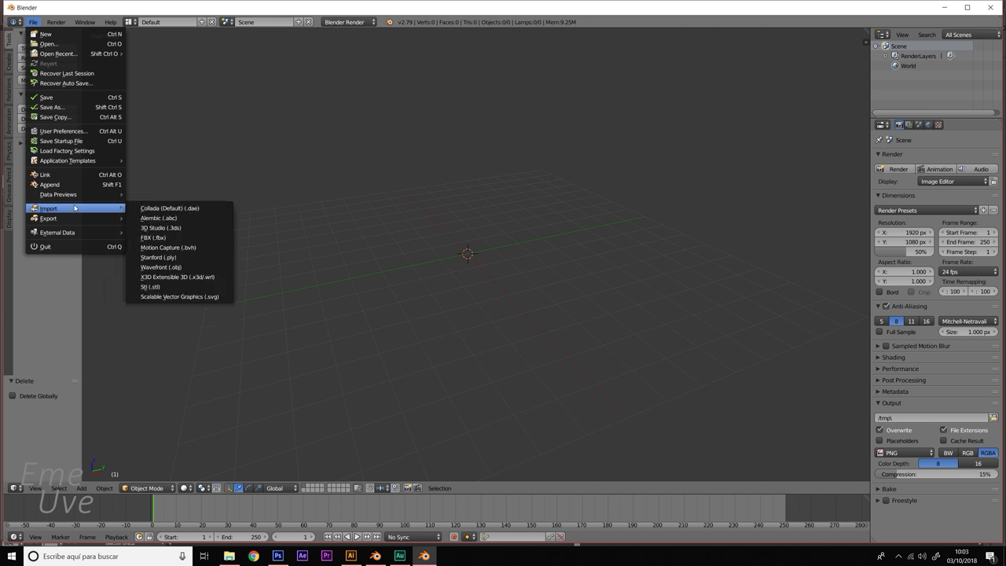
{"action": "mouse_move", "coordinate": [49, 208]}
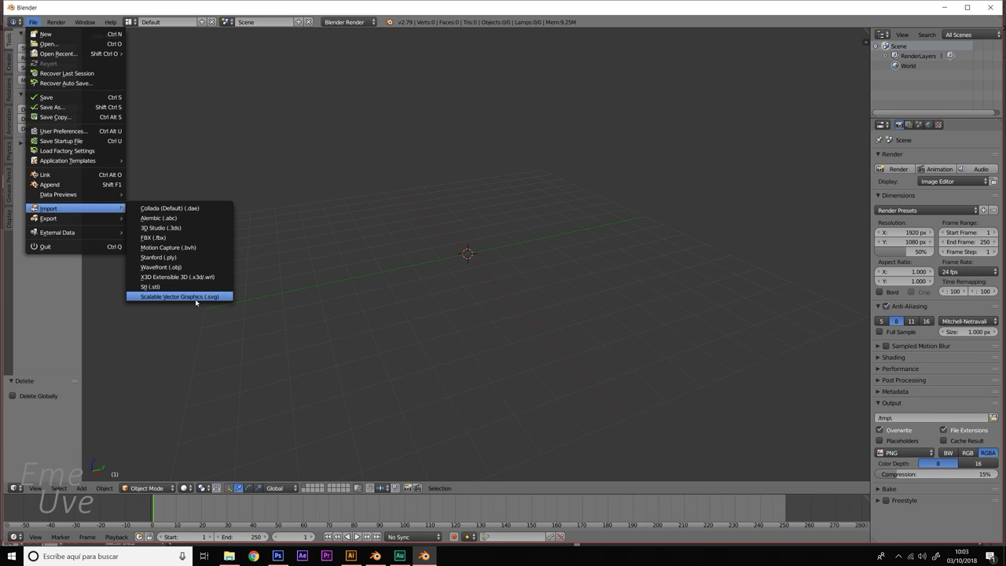
- Import LF1.svg from E:\3D\Logo F1 as an SVG into the empty scene
{"action": "left_click", "coordinate": [196, 297]}
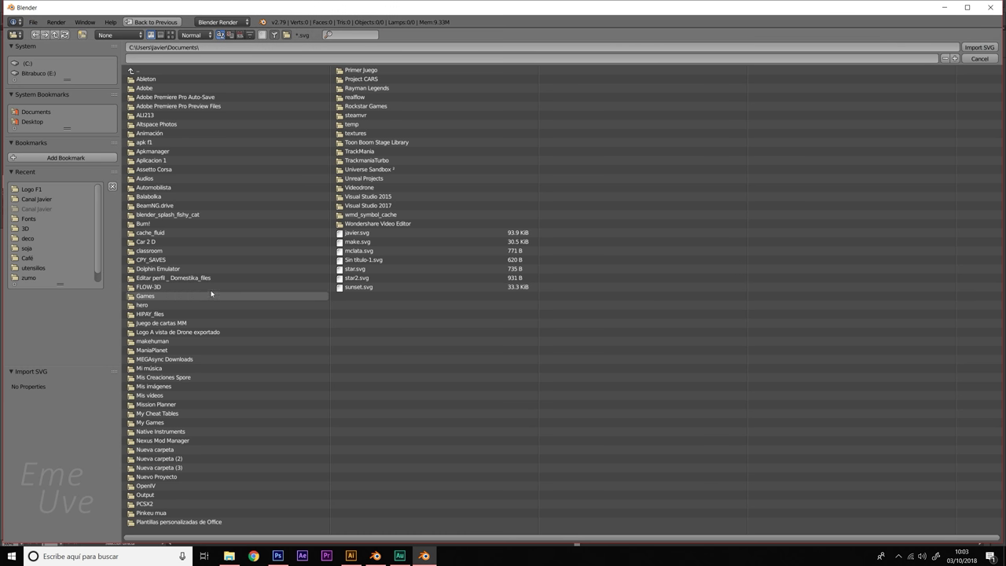
{"action": "left_click", "coordinate": [47, 73]}
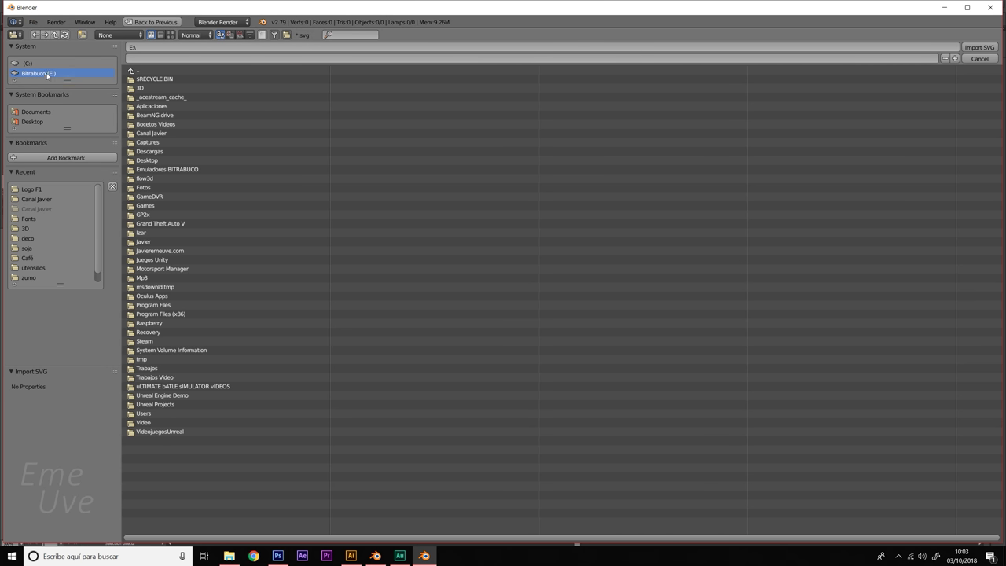
{"action": "left_click", "coordinate": [139, 88]}
{"action": "left_click", "coordinate": [146, 127]}
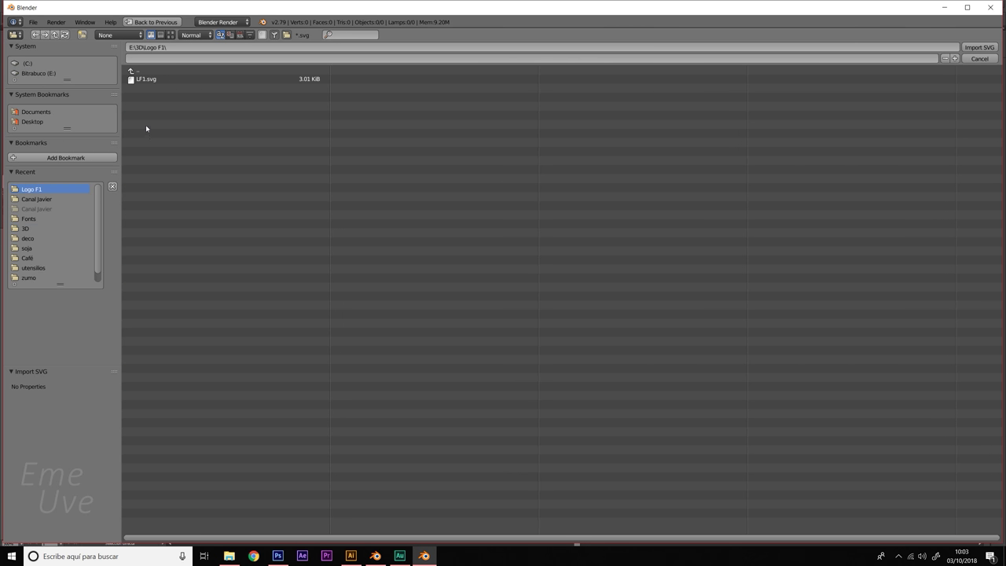
{"action": "left_click", "coordinate": [133, 80]}
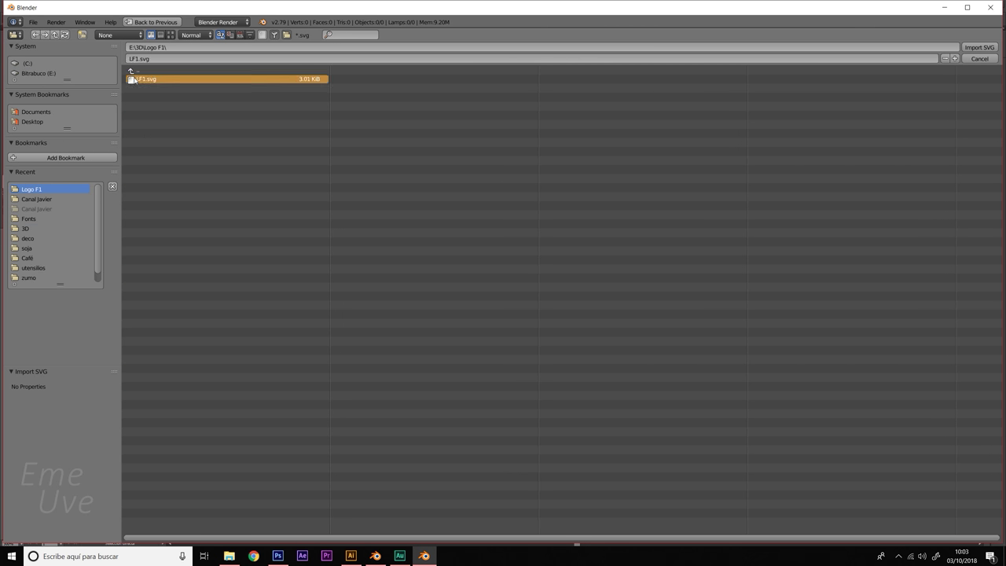
{"action": "left_click", "coordinate": [978, 47]}
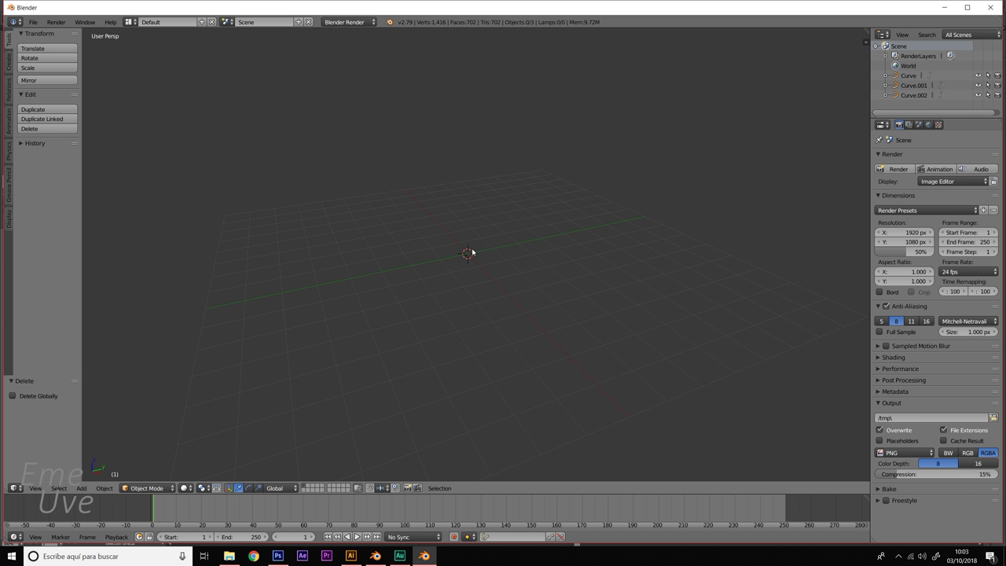
- Scale the three logo curves up about 42 times, plus a little more
{"action": "key", "text": "a"}
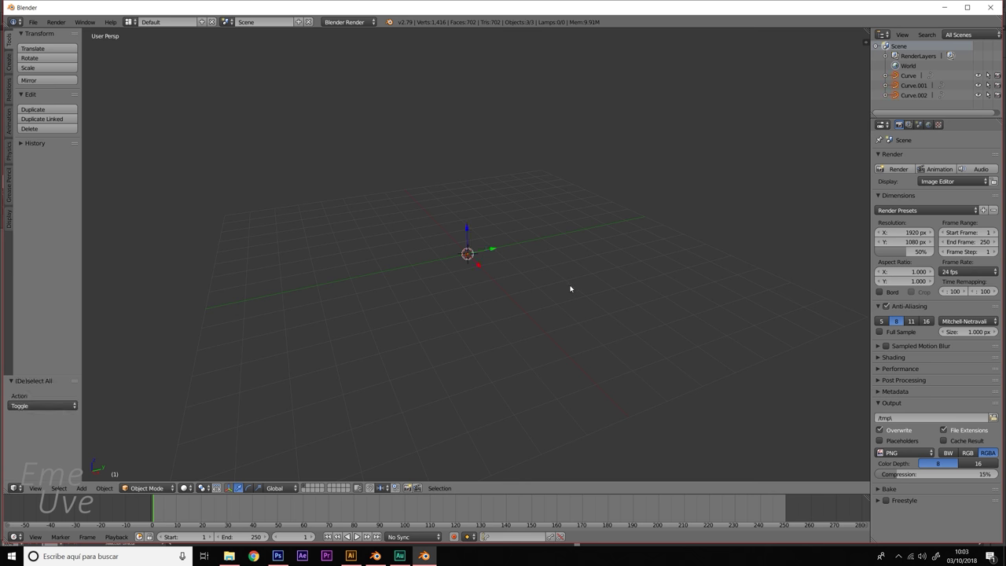
{"action": "key", "text": "s"}
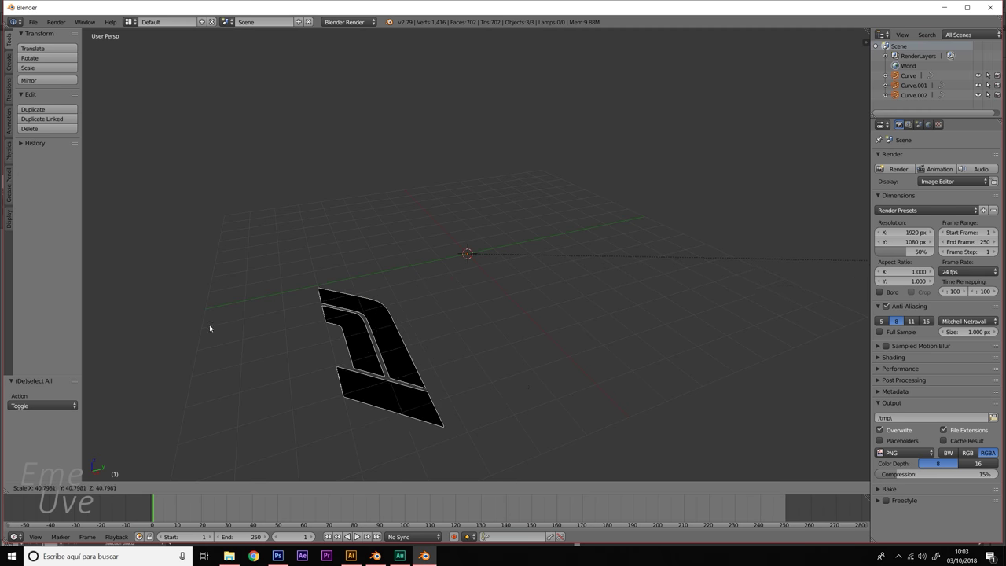
{"action": "left_click", "coordinate": [231, 326]}
{"action": "left_click", "coordinate": [493, 244]}
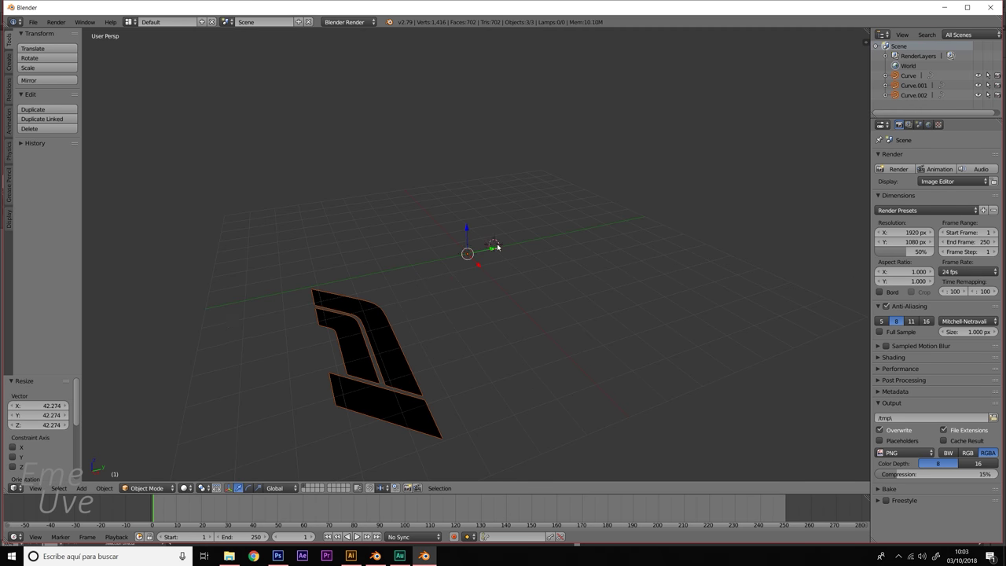
{"action": "mouse_move", "coordinate": [493, 246]}
{"action": "left_mouse_down"}
{"action": "mouse_move", "coordinate": [565, 221]}
{"action": "mouse_move", "coordinate": [542, 209]}
{"action": "left_mouse_up"}
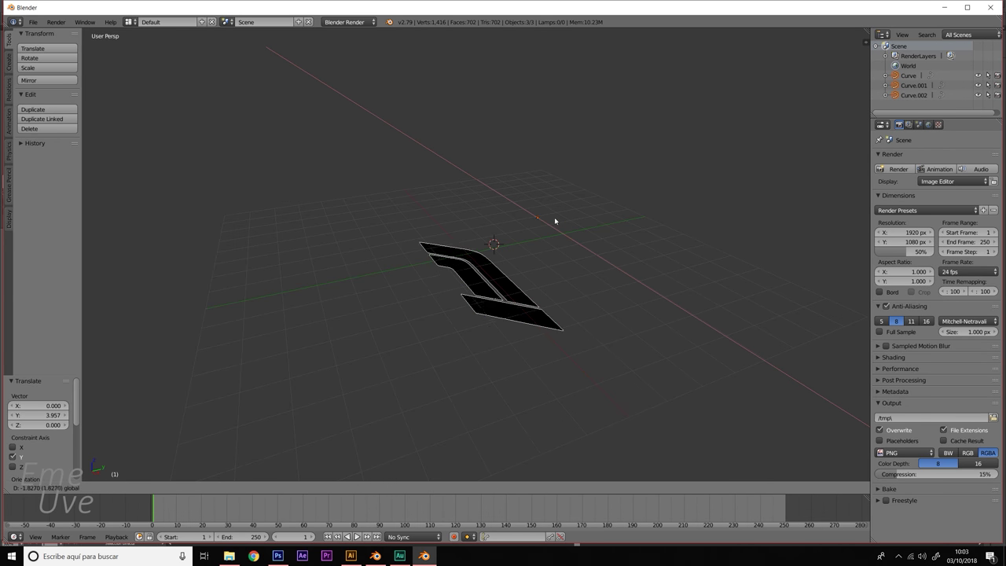
{"action": "key", "text": "s"}
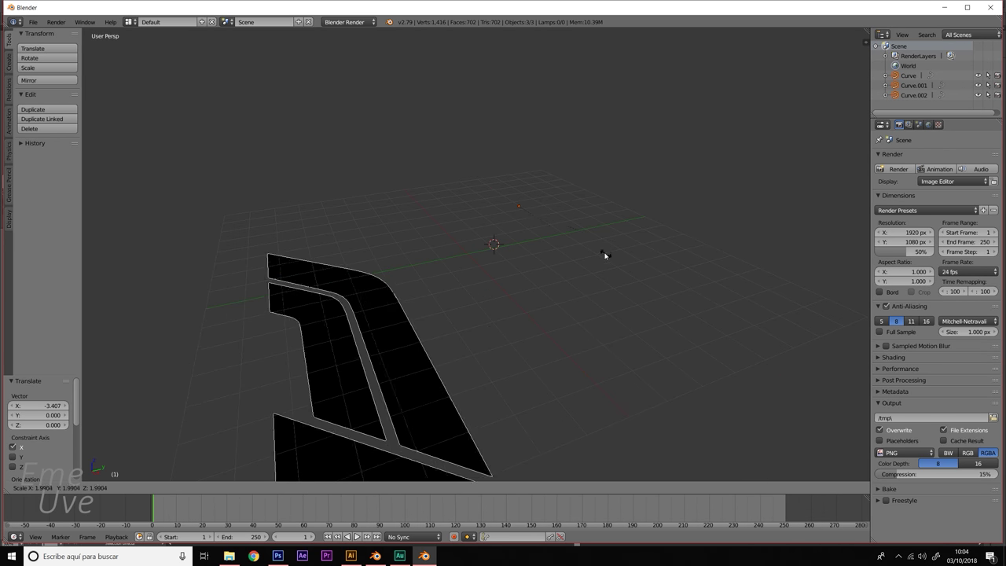
{"action": "left_click", "coordinate": [540, 230]}
- Rotate the logo 90° about Z and move it along Y and X toward the origin
{"action": "key", "text": "g"}
{"action": "key", "text": "y"}
{"action": "left_click", "coordinate": [564, 209]}
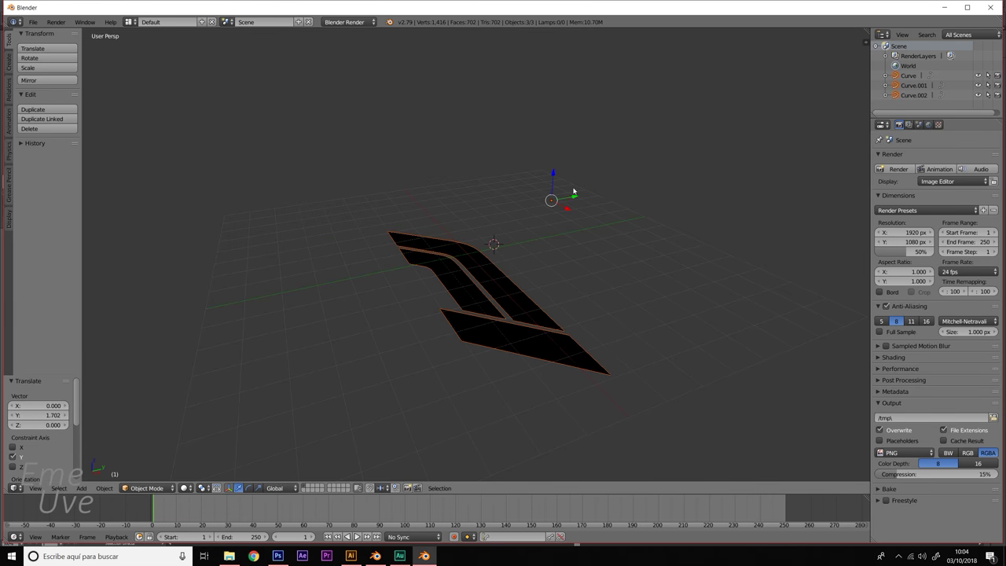
{"action": "left_click_drag", "start_coordinate": [566, 211], "coordinate": [514, 246]}
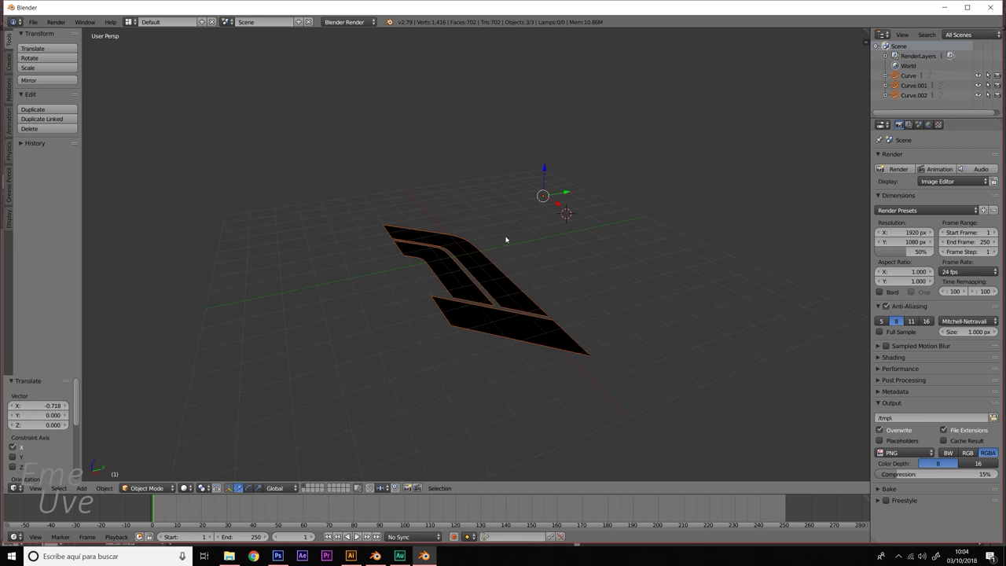
{"action": "type", "text": "rz90"}
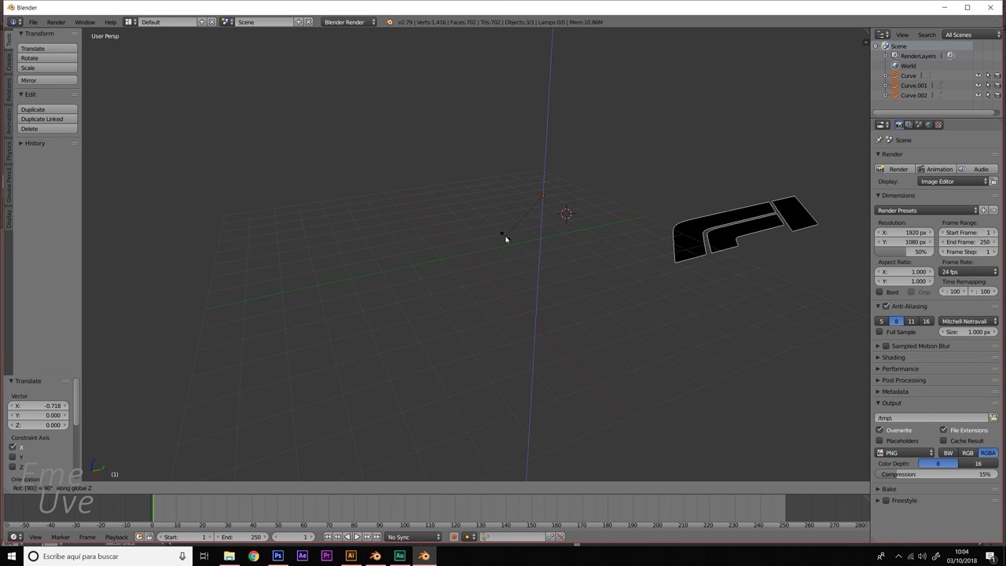
{"action": "key", "text": "Return"}
{"action": "left_click_drag", "start_coordinate": [566, 196], "coordinate": [383, 257]}
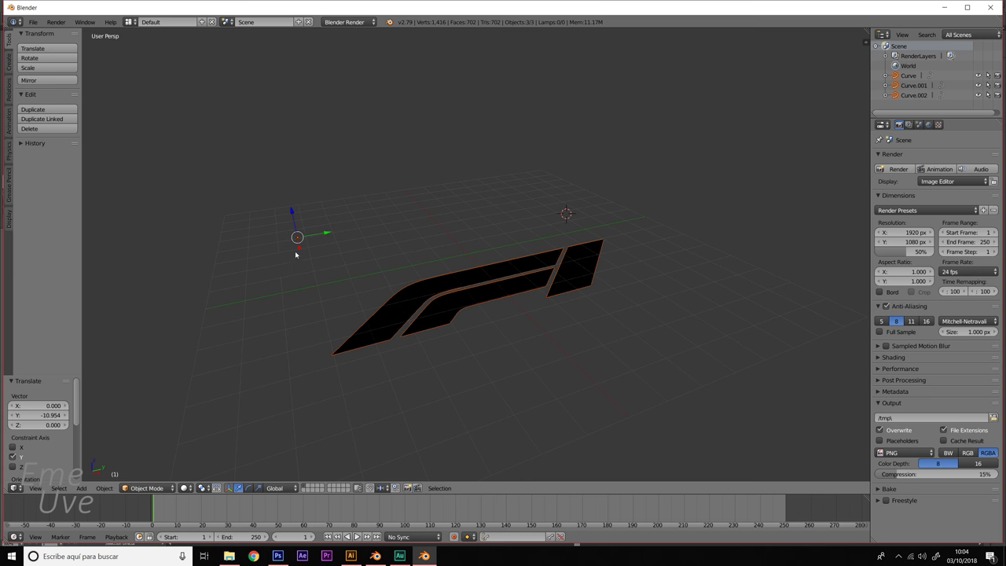
{"action": "left_click_drag", "start_coordinate": [298, 248], "coordinate": [288, 191]}
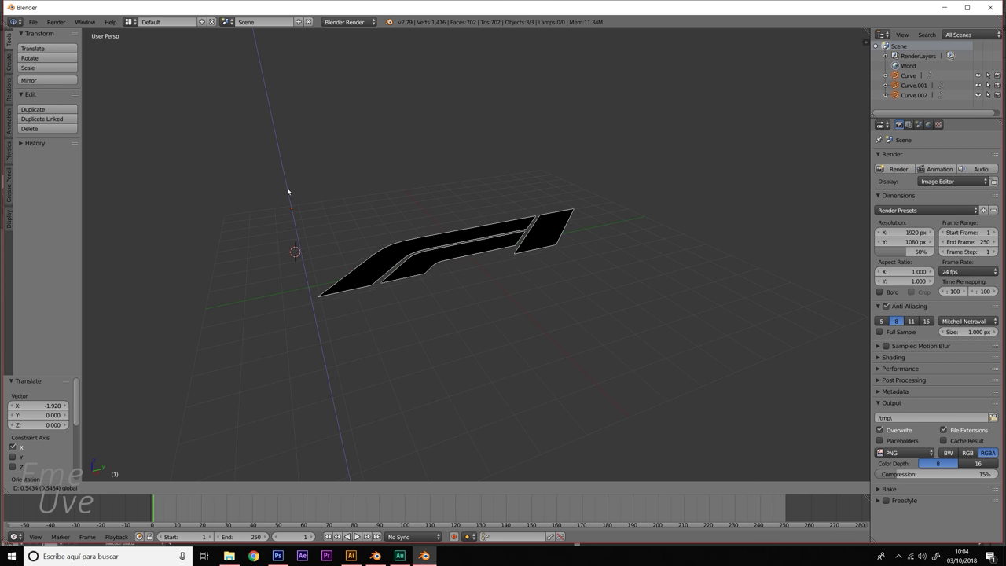
- Raise the logo curves 0.56 along Z and orbit to check their height
{"action": "key", "text": "g"}
{"action": "key", "text": "z"}
{"action": "left_click", "coordinate": [485, 250]}
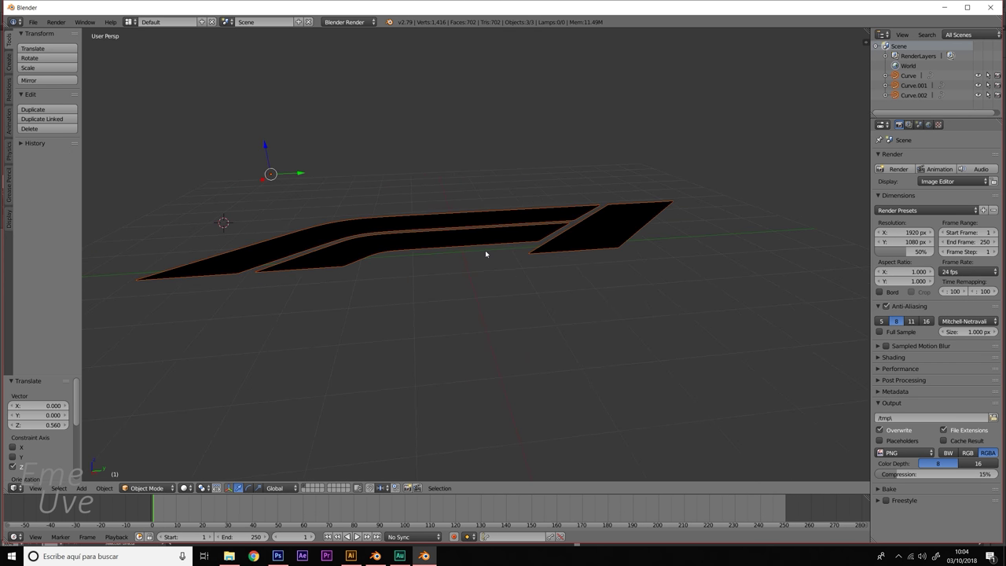
{"action": "middle_click_drag", "start_coordinate": [485, 253], "coordinate": [482, 242]}
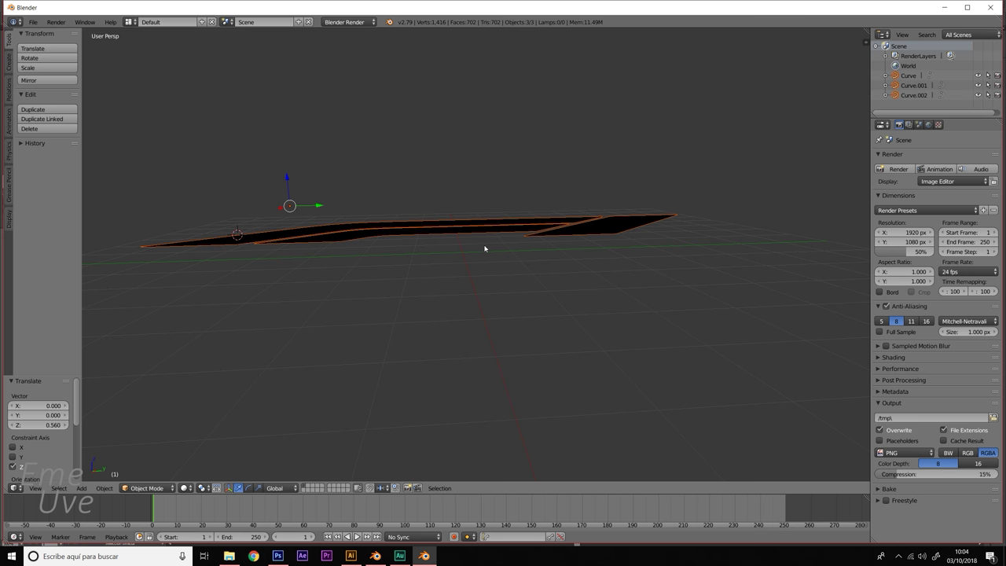
{"action": "mouse_move", "coordinate": [483, 248]}
{"action": "middle_mouse_down"}
{"action": "mouse_move", "coordinate": [482, 274]}
{"action": "mouse_move", "coordinate": [498, 287]}
{"action": "middle_mouse_up"}
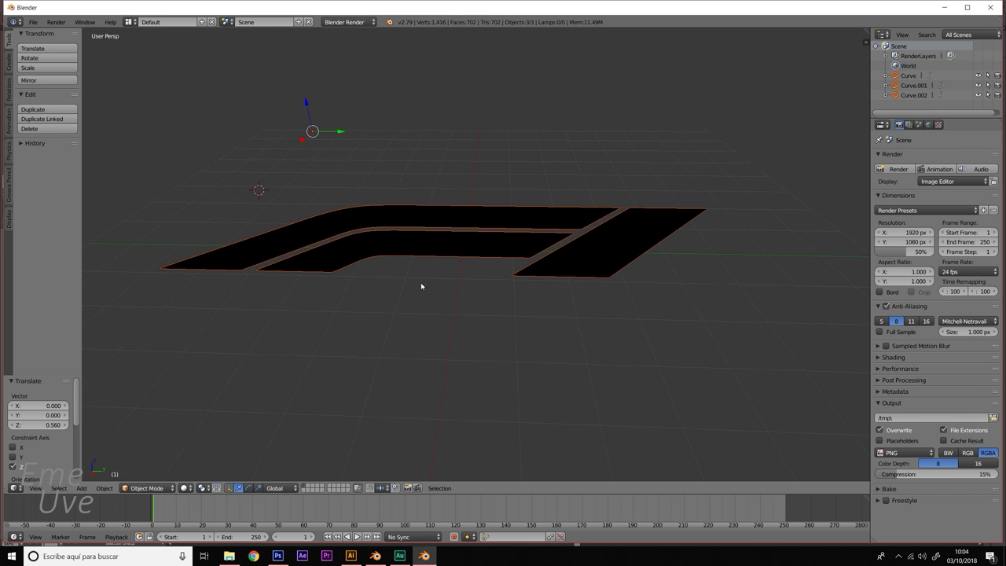
- Shift-select all three logo curve pieces
{"action": "left_click", "coordinate": [112, 489]}
{"action": "left_click", "coordinate": [408, 211], "text": "shift"}
{"action": "left_click", "coordinate": [438, 235], "text": "shift"}
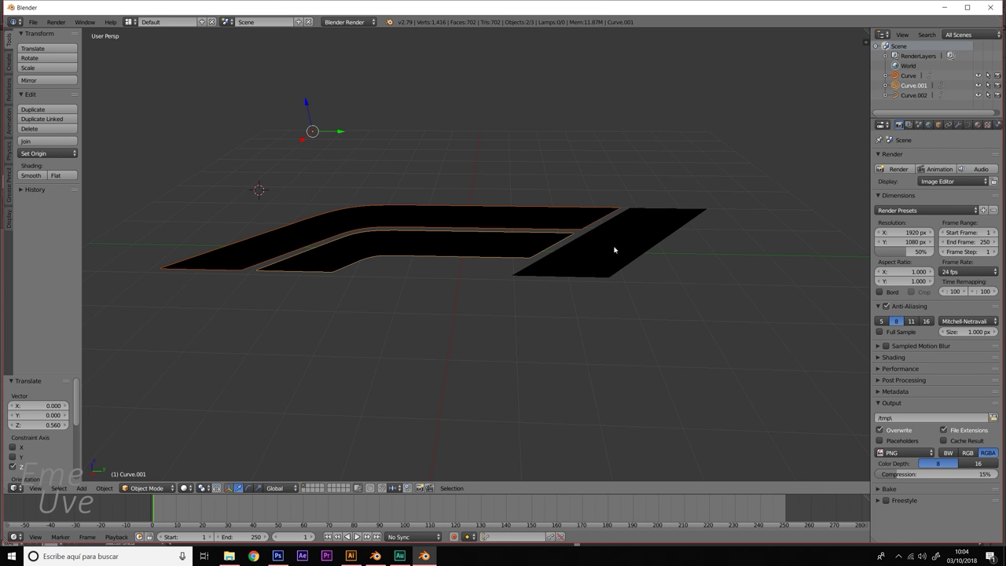
{"action": "left_click", "coordinate": [612, 249], "text": "shift"}
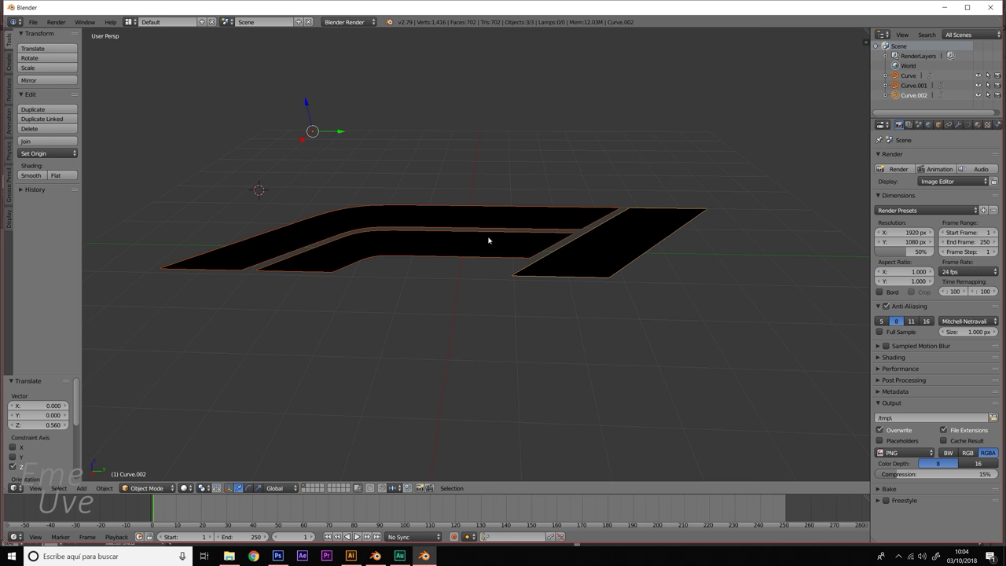
- Convert the three selected logo curves to meshes with the 'Convert to' Mesh command
{"action": "key", "text": "w"}
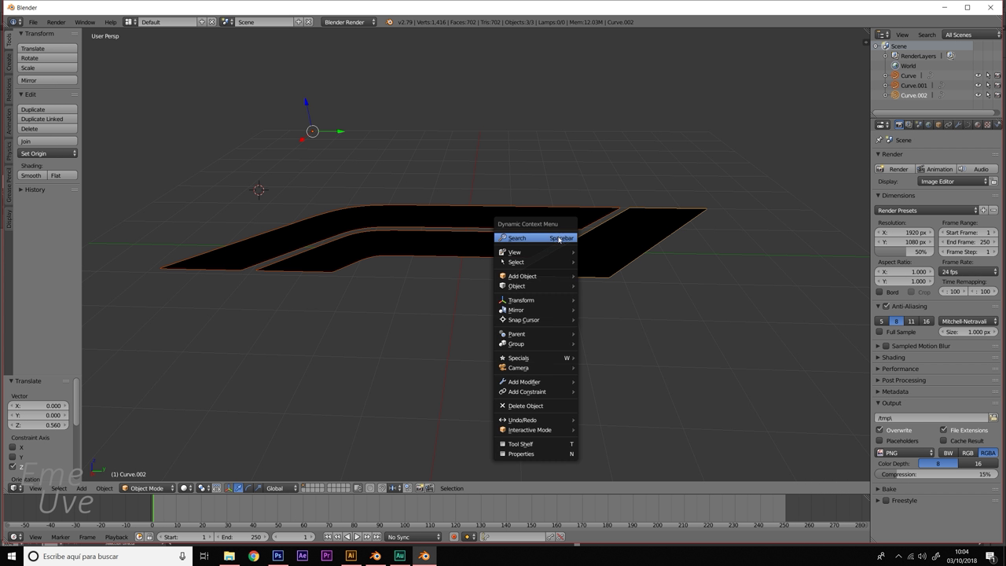
{"action": "key", "text": "space"}
{"action": "type", "text": "c"}
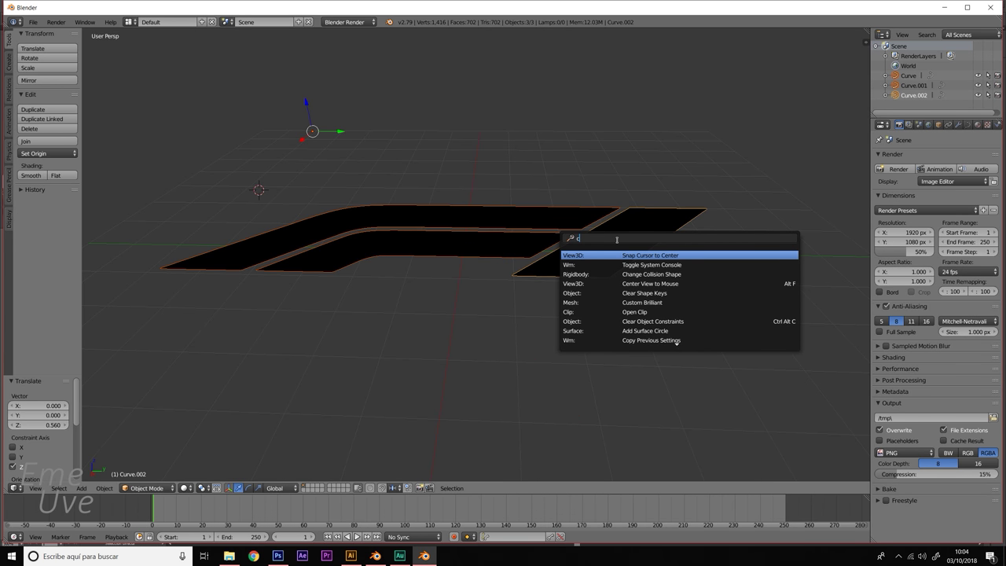
{"action": "type", "text": "onver"}
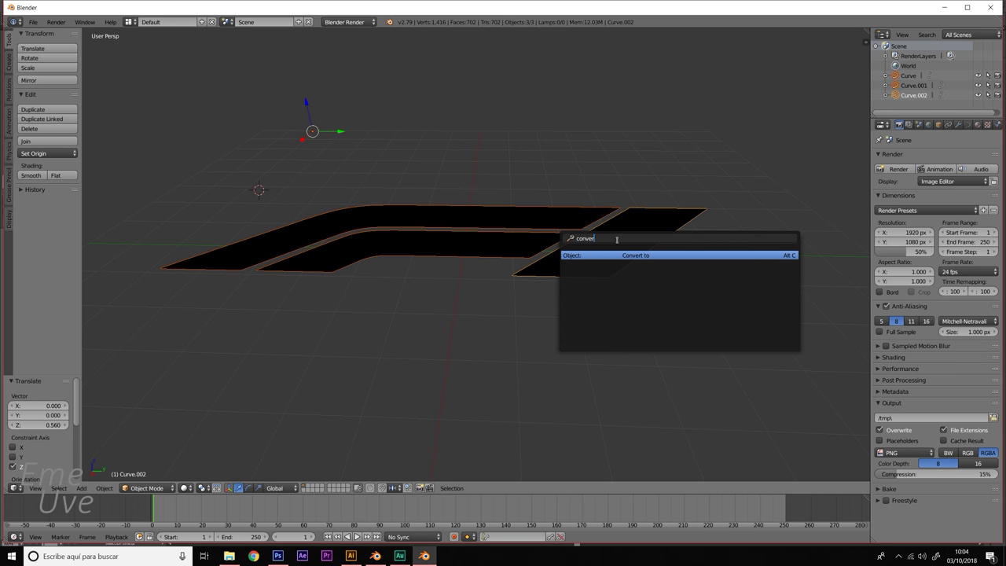
{"action": "key", "text": "Return"}
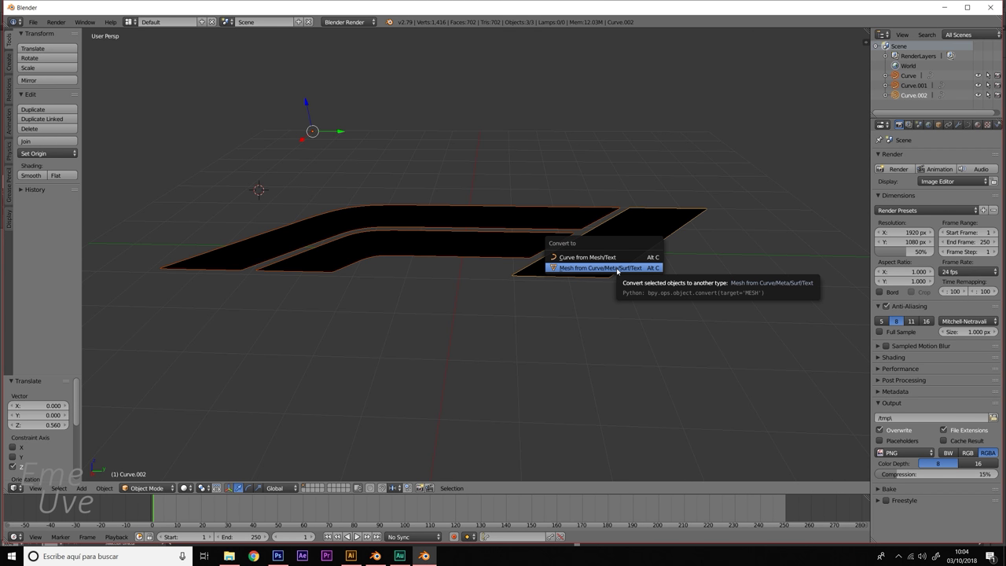
{"action": "left_click", "coordinate": [617, 270]}
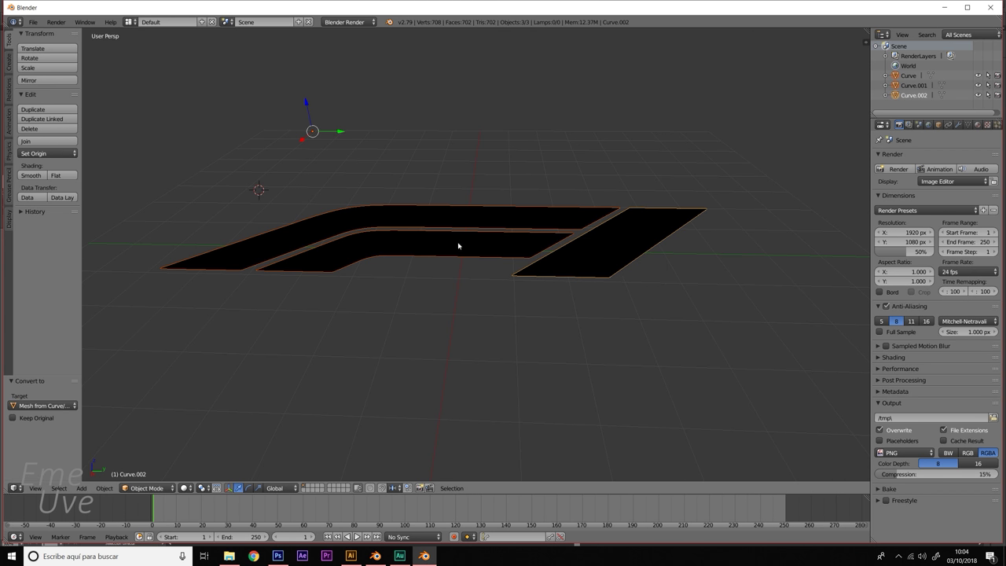
{"action": "left_click", "coordinate": [100, 492]}
{"action": "mouse_move", "coordinate": [121, 167]}
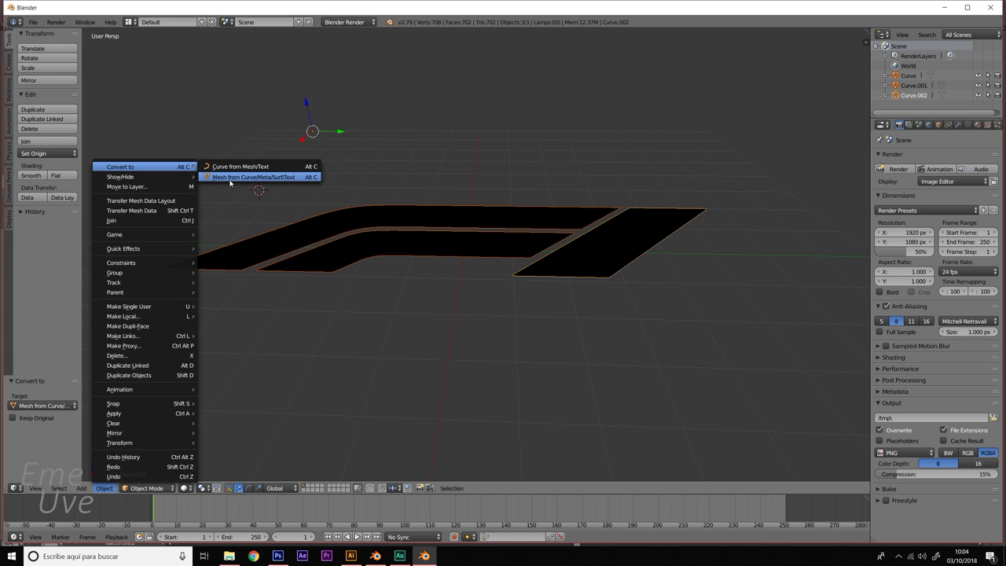
{"action": "left_click", "coordinate": [229, 177]}
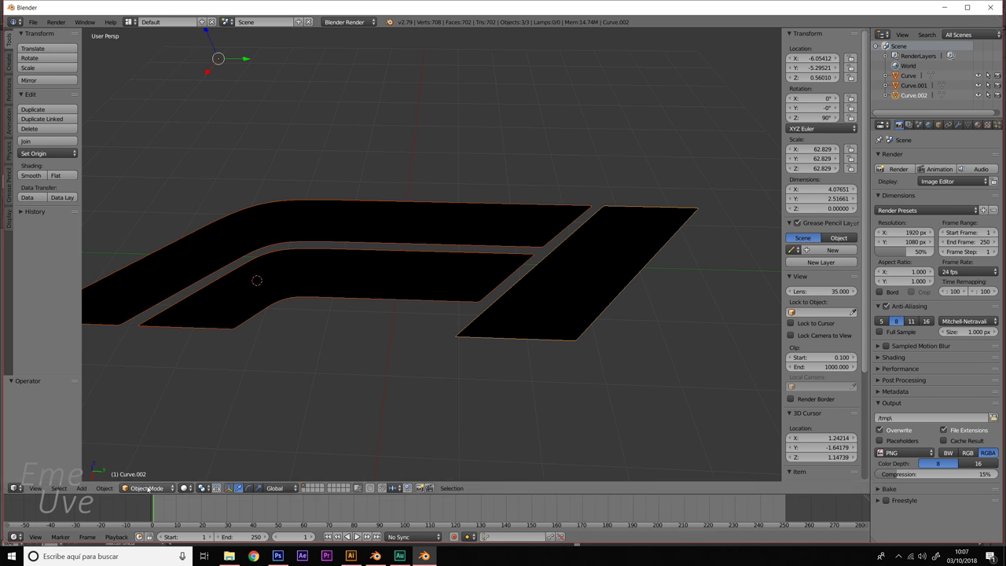
- In Edit Mode, extrude all of Curve.002's faces upward along Z
{"action": "left_click", "coordinate": [137, 488]}
{"action": "middle_click_drag", "start_coordinate": [472, 325], "coordinate": [474, 348]}
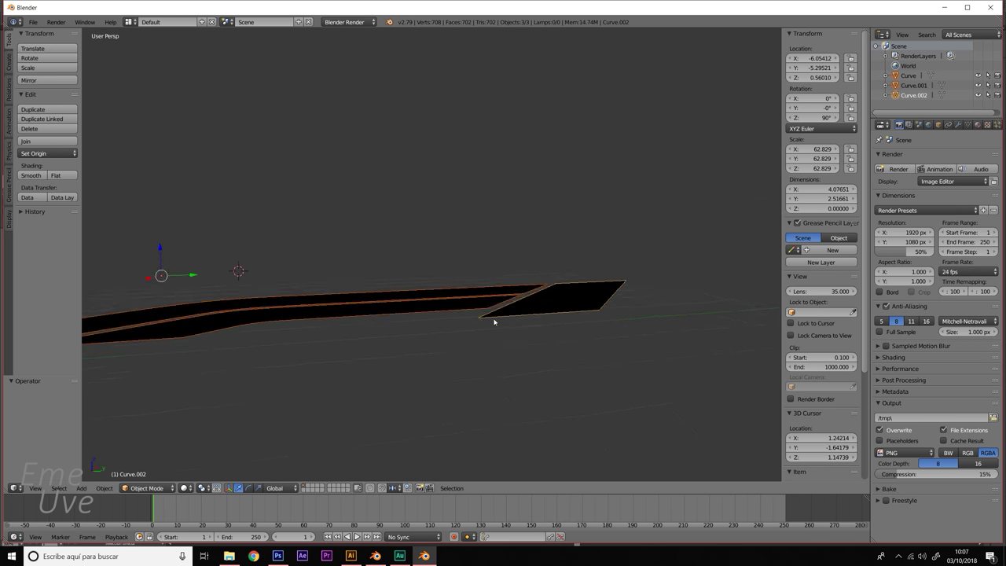
{"action": "left_click", "coordinate": [164, 487]}
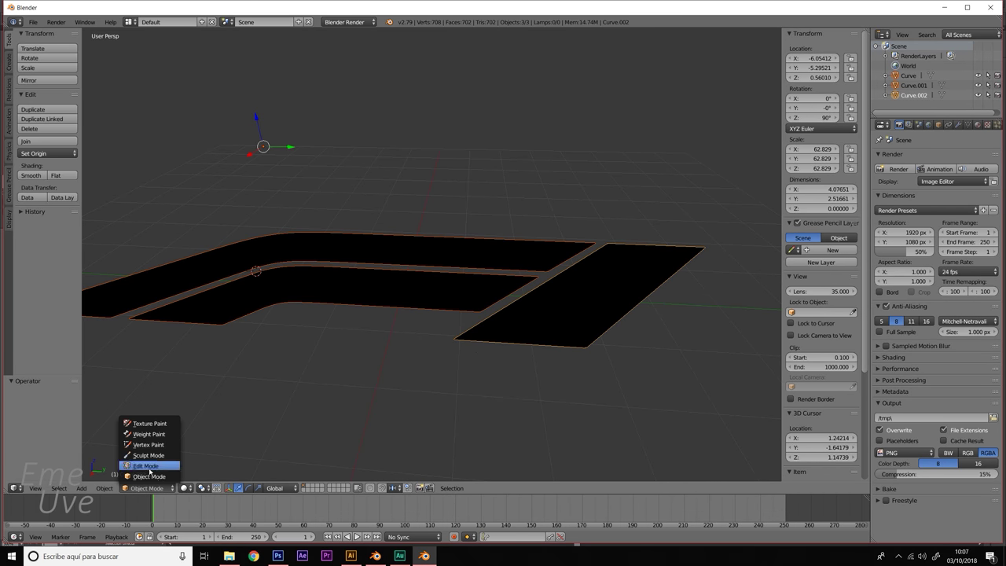
{"action": "left_click", "coordinate": [147, 469]}
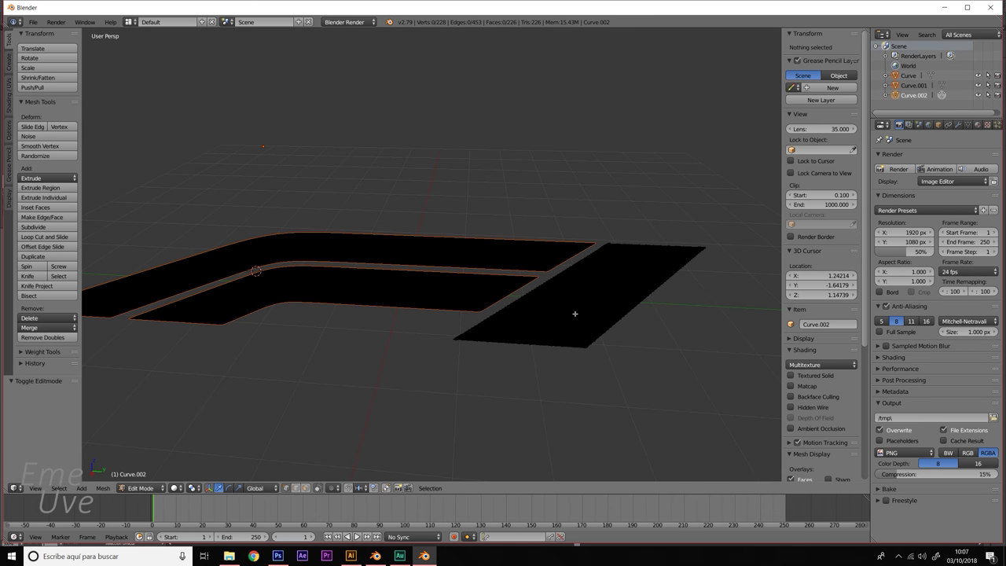
{"action": "key", "text": "a"}
{"action": "mouse_move", "coordinate": [602, 259]}
{"action": "middle_mouse_down"}
{"action": "mouse_move", "coordinate": [615, 319]}
{"action": "mouse_move", "coordinate": [601, 342]}
{"action": "middle_mouse_up"}
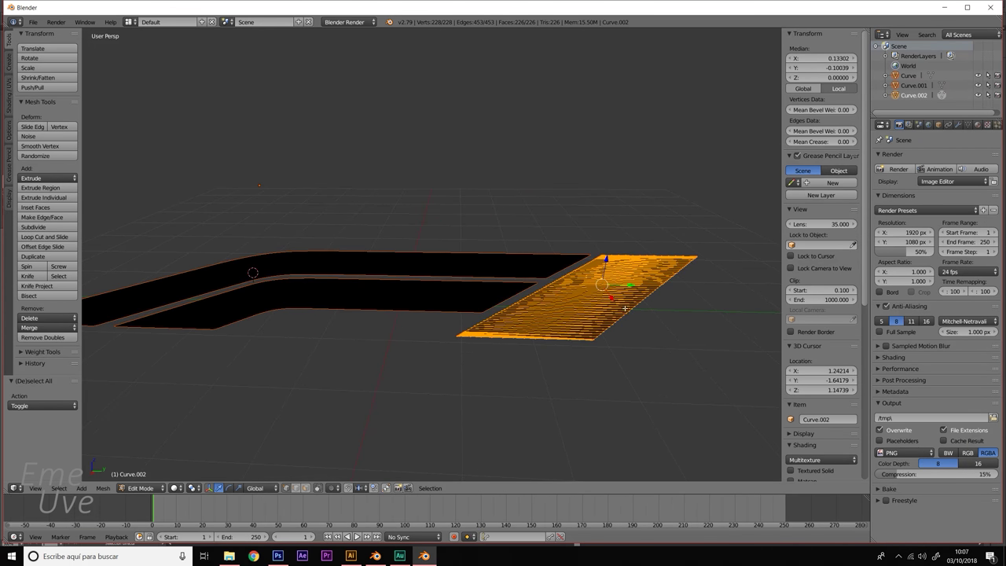
{"action": "key", "text": "e"}
{"action": "right_click", "coordinate": [590, 336]}
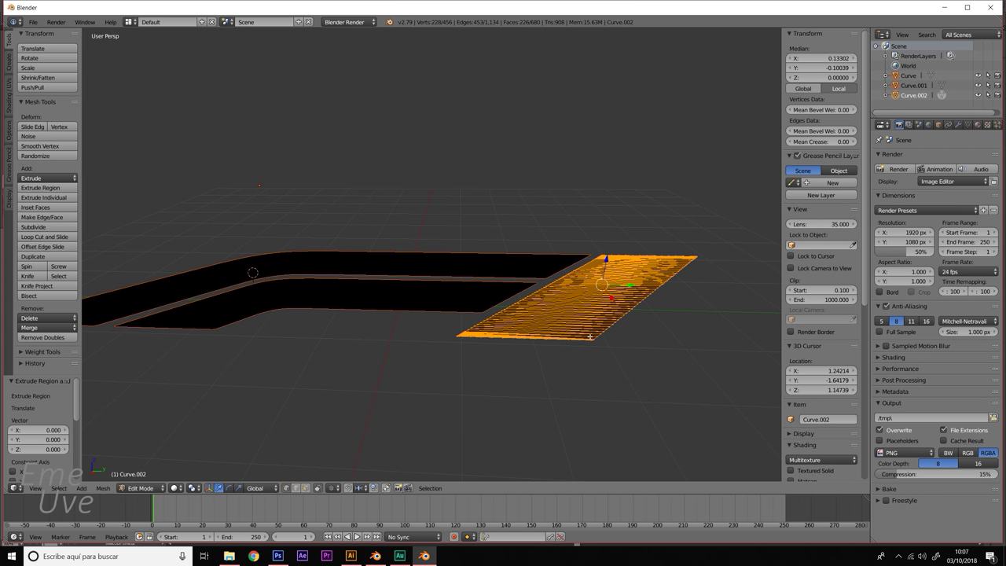
{"action": "left_click_drag", "start_coordinate": [606, 258], "coordinate": [608, 246]}
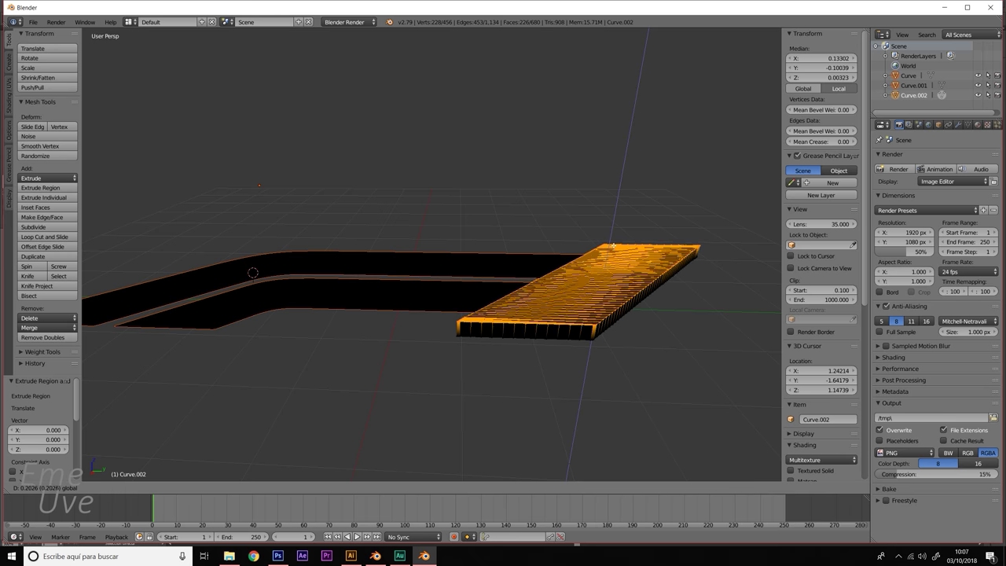
{"action": "left_click_drag", "start_coordinate": [608, 246], "coordinate": [619, 240]}
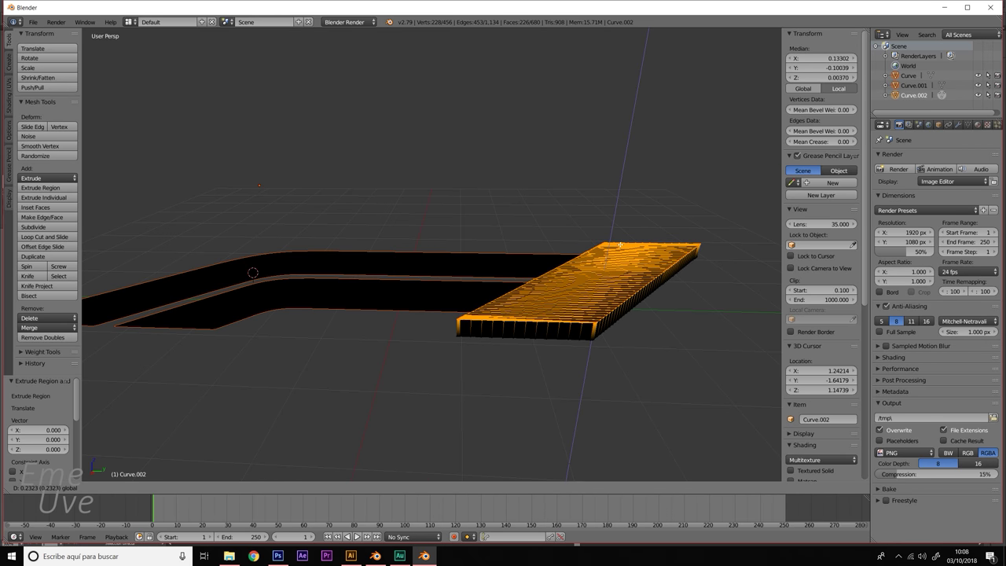
{"action": "left_click", "coordinate": [618, 241]}
- Adjust the slab top, return to Object Mode and check its 0.18703 Z dimension
{"action": "scroll", "coordinate": [628, 276], "scroll_direction": "up", "scroll_amount": 3}
{"action": "middle_click_drag", "start_coordinate": [664, 315], "coordinate": [521, 256]}
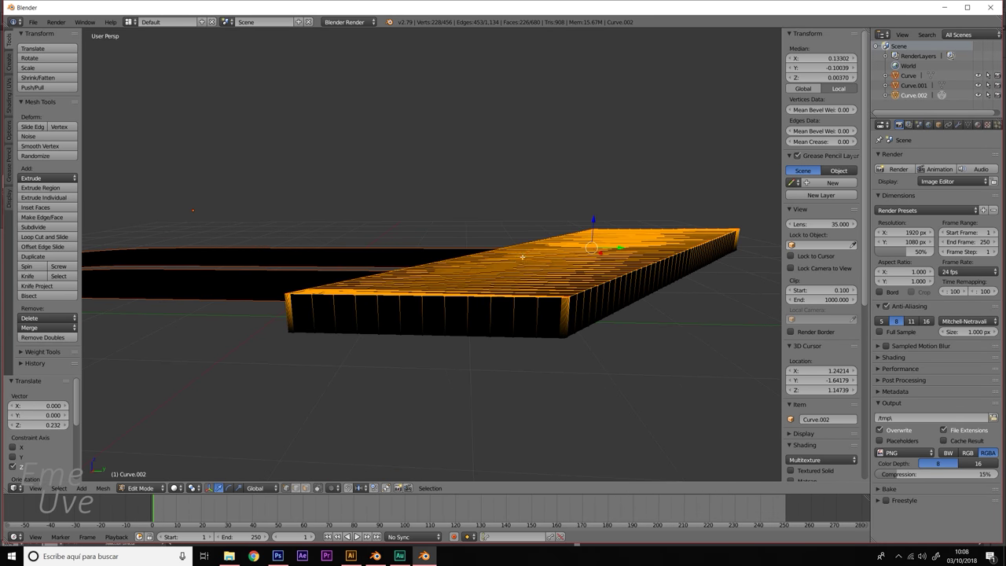
{"action": "left_click_drag", "start_coordinate": [594, 221], "coordinate": [595, 224]}
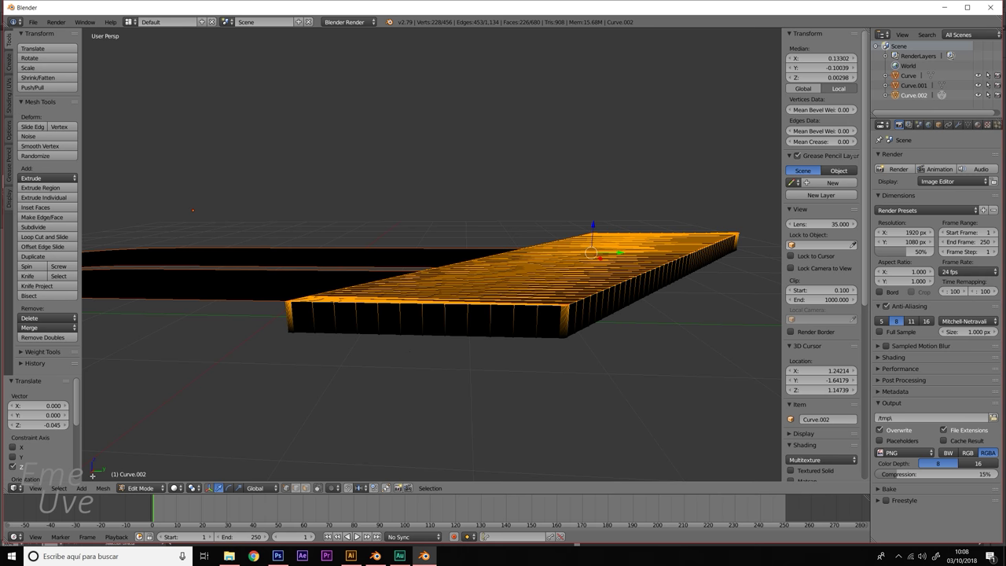
{"action": "left_click", "coordinate": [142, 488]}
{"action": "left_click", "coordinate": [138, 478]}
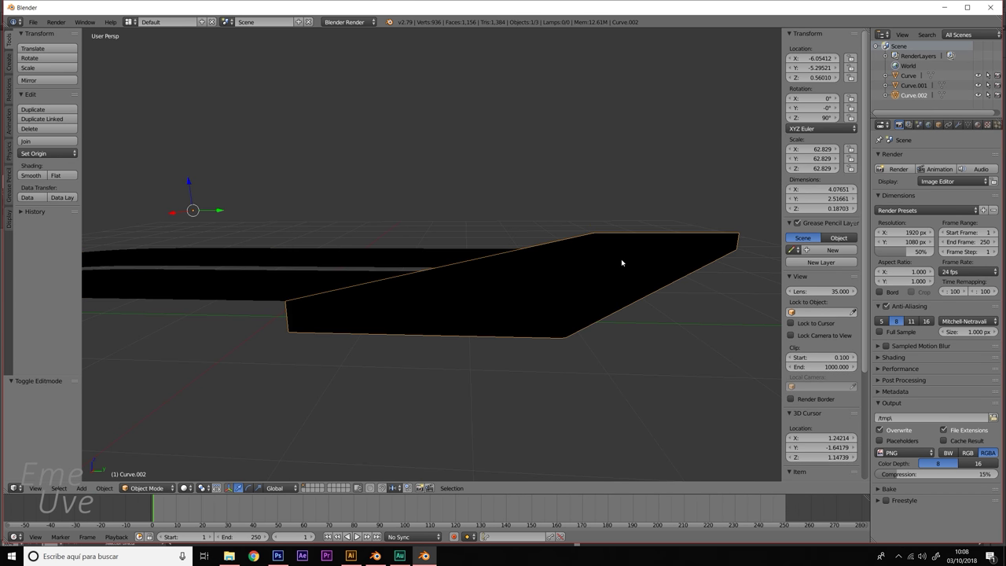
{"action": "mouse_move", "coordinate": [552, 267]}
{"action": "middle_mouse_down"}
{"action": "mouse_move", "coordinate": [601, 284]}
{"action": "mouse_move", "coordinate": [561, 287]}
{"action": "middle_mouse_up"}
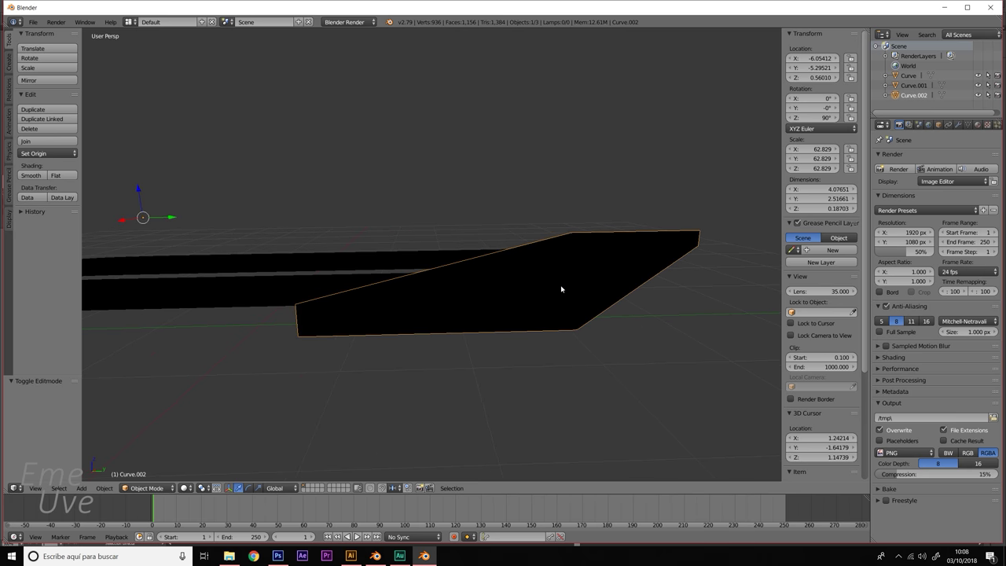
{"action": "left_click", "coordinate": [822, 208]}
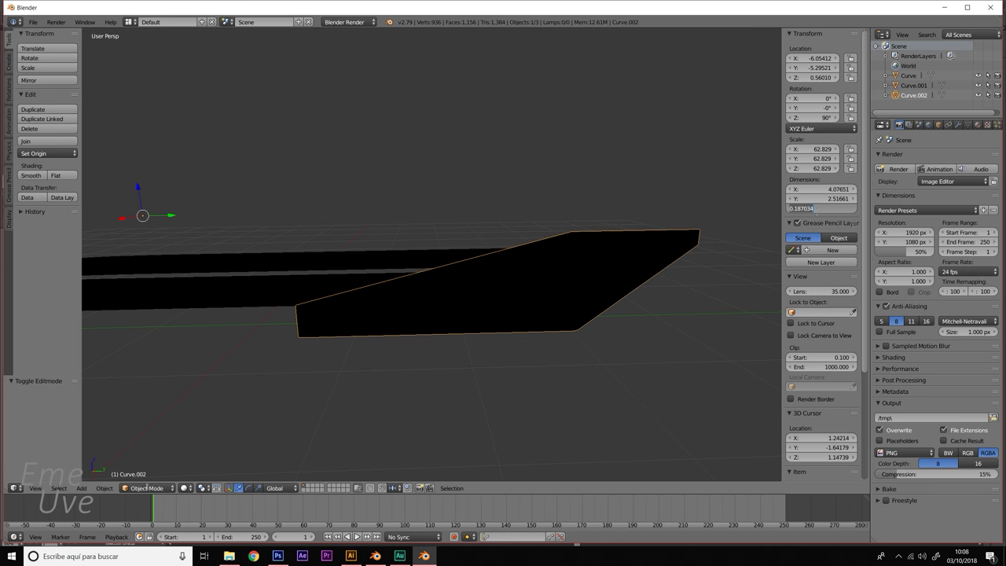
{"action": "left_click", "coordinate": [147, 485]}
{"action": "left_click", "coordinate": [148, 476]}
- Select the Curve piece and extrude its whole mesh upward in Edit Mode
{"action": "right_click", "coordinate": [252, 270]}
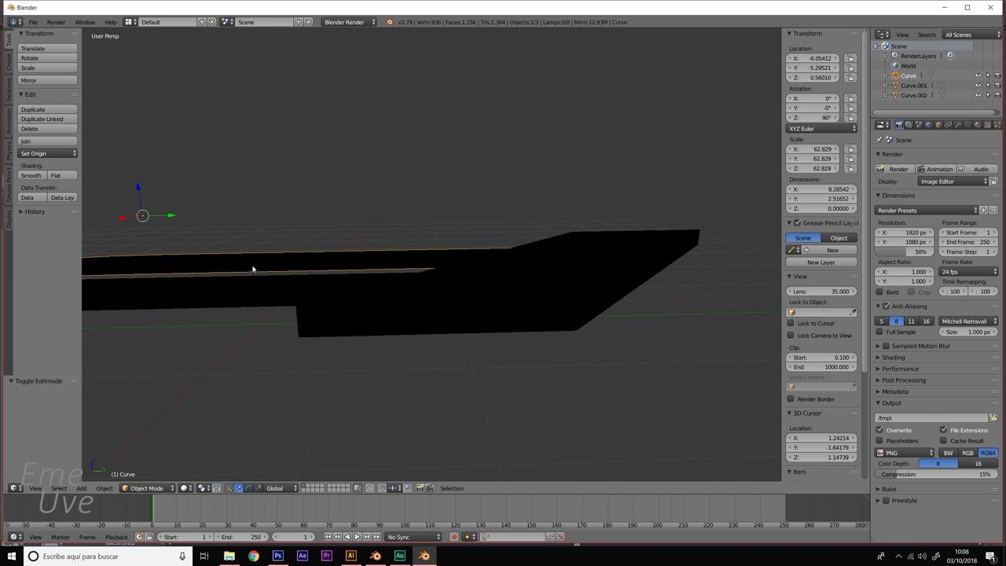
{"action": "left_click", "coordinate": [147, 488]}
{"action": "left_click", "coordinate": [143, 466]}
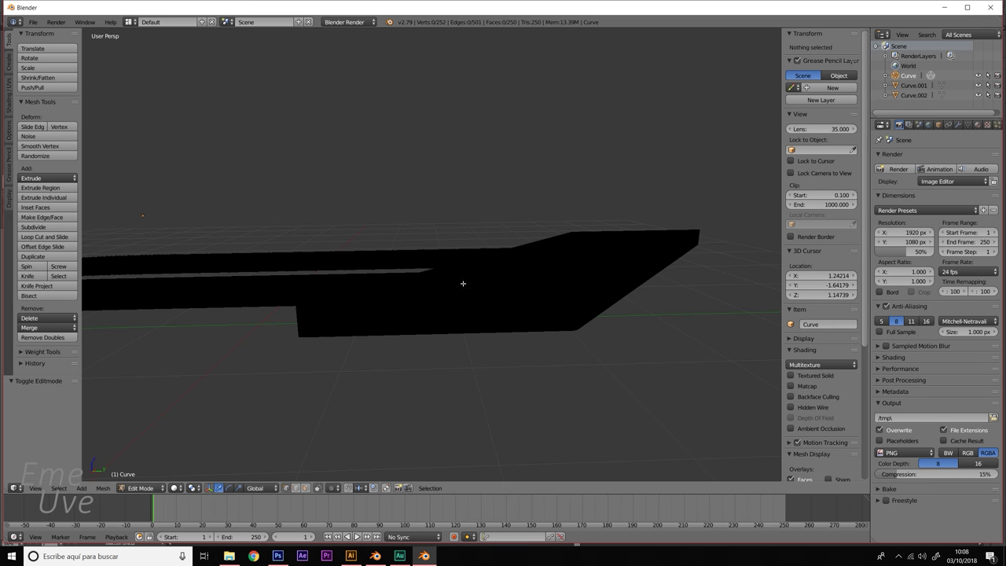
{"action": "key", "text": "a"}
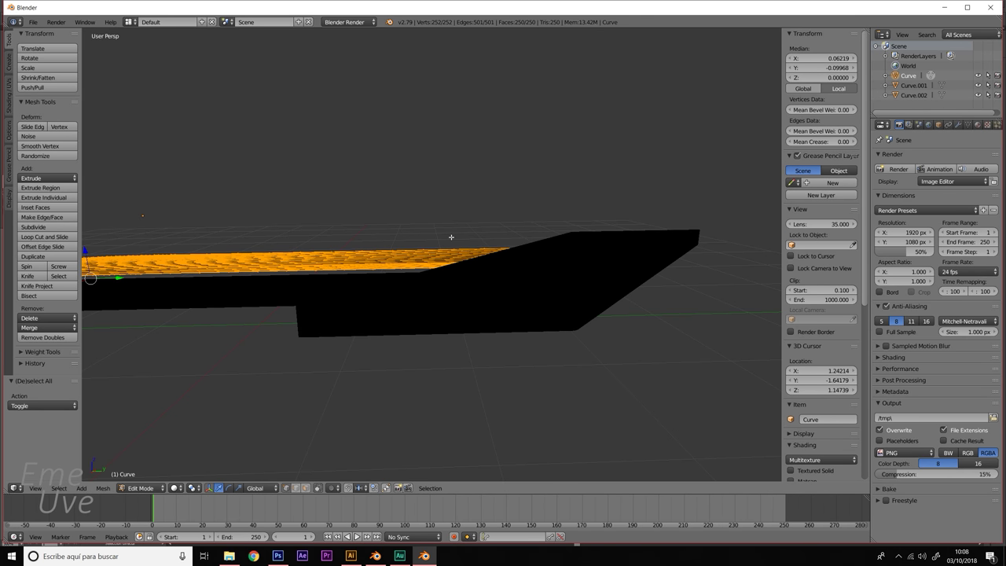
{"action": "key", "text": "e"}
{"action": "left_click", "coordinate": [451, 237]}
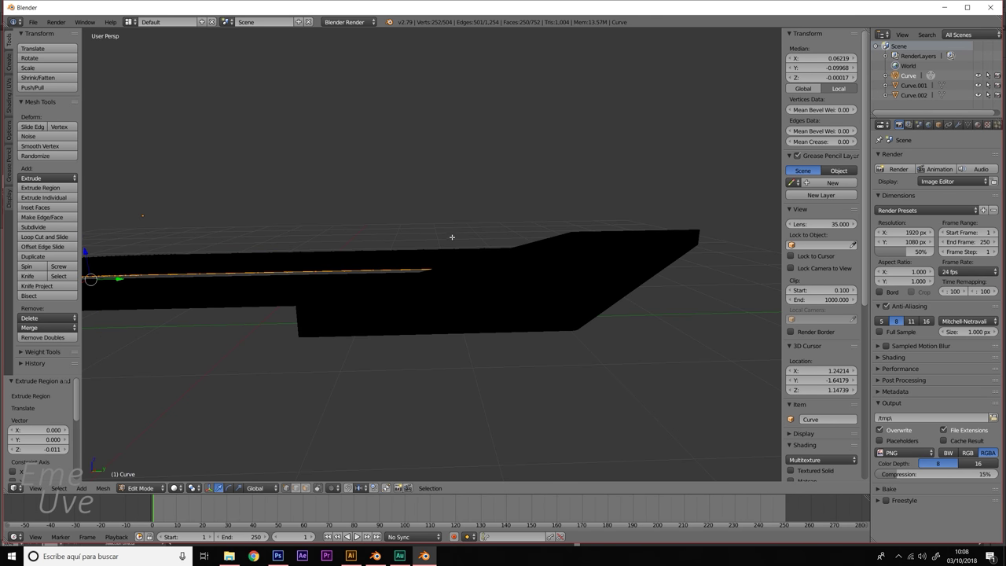
{"action": "mouse_move", "coordinate": [85, 251]}
{"action": "left_mouse_down"}
{"action": "mouse_move", "coordinate": [83, 238]}
{"action": "mouse_move", "coordinate": [525, 203]}
{"action": "left_mouse_up"}
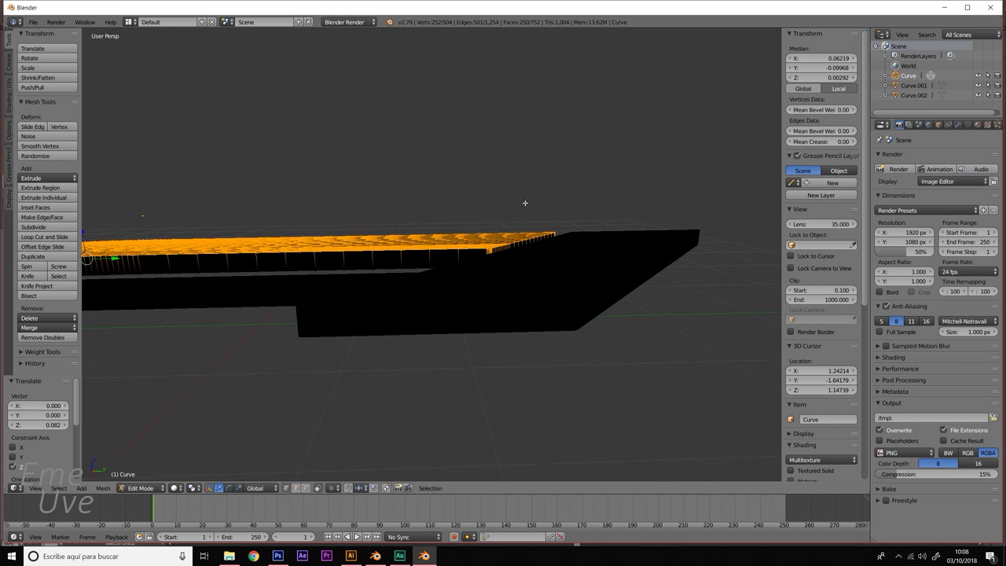
- Return to Object Mode and try pasting a new Z dimension, then cancel
{"action": "left_click", "coordinate": [143, 487]}
{"action": "left_click", "coordinate": [139, 476]}
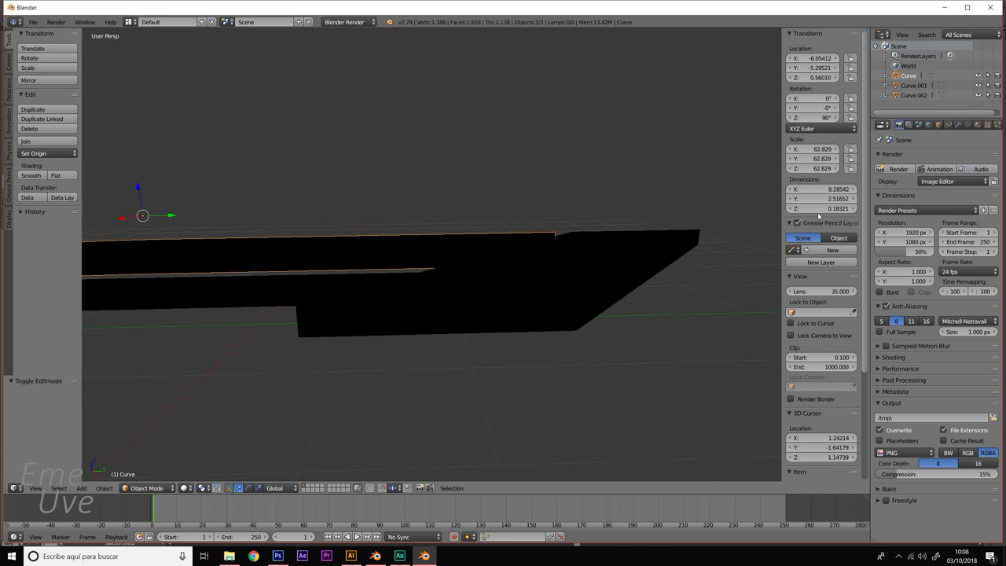
{"action": "left_click", "coordinate": [819, 208]}
{"action": "type", "text": "0.187034"}
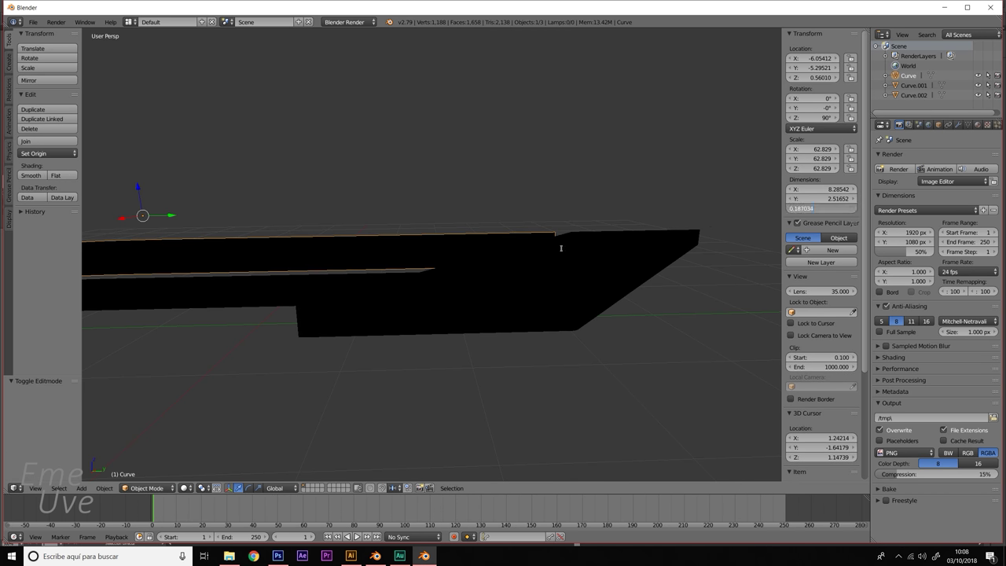
{"action": "key", "text": "Escape"}
- Select Curve.001 and extrude its whole mesh 0.167 upward in Edit Mode
{"action": "left_click", "coordinate": [143, 488]}
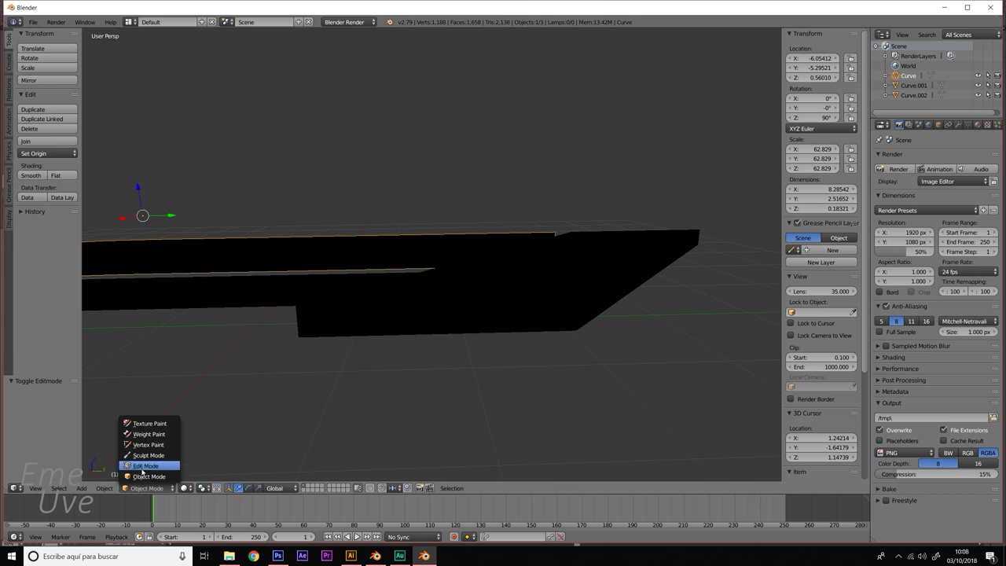
{"action": "right_click", "coordinate": [225, 304]}
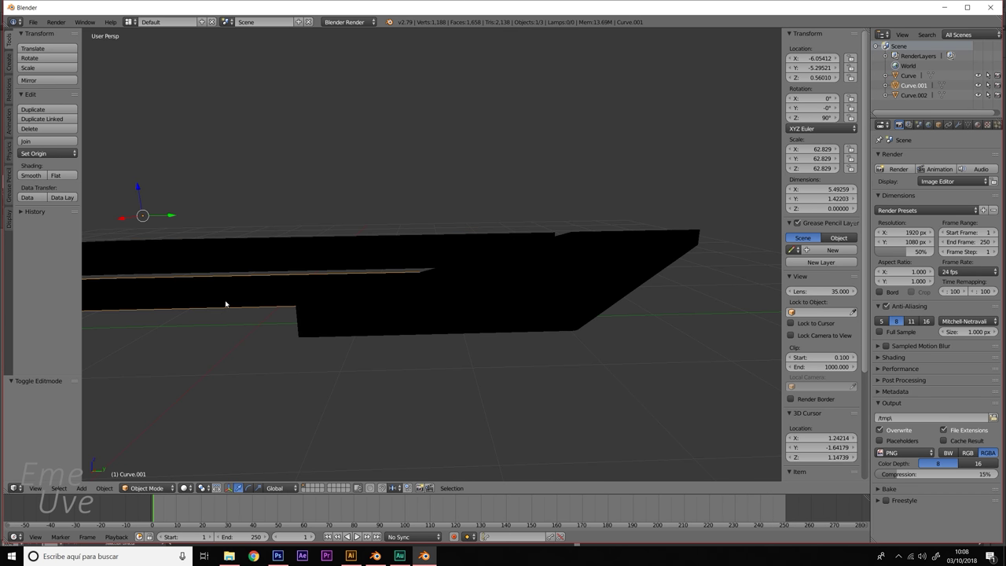
{"action": "left_click", "coordinate": [157, 488]}
{"action": "left_click", "coordinate": [151, 463]}
{"action": "key", "text": "a"}
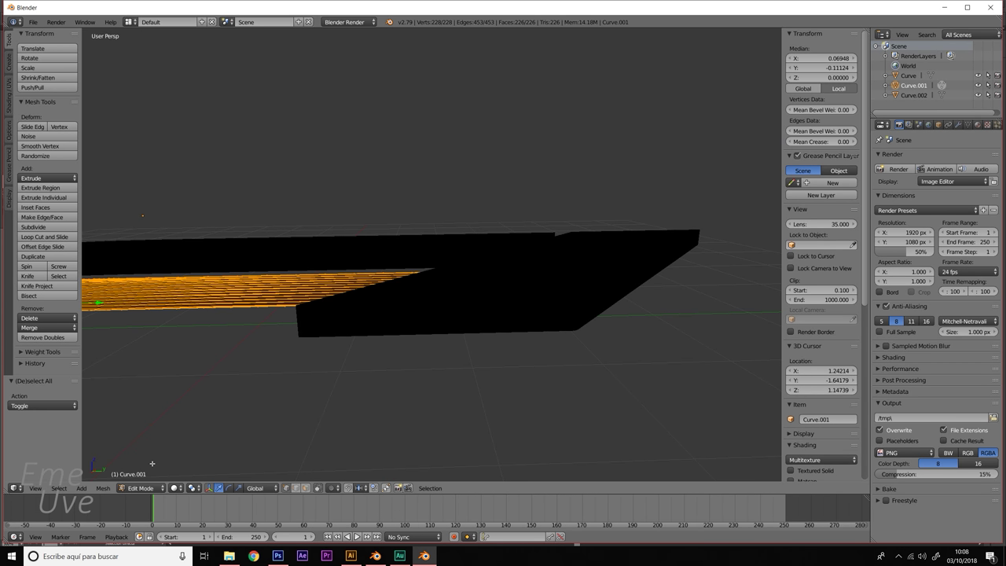
{"action": "key", "text": "e"}
{"action": "left_click", "coordinate": [153, 462]}
{"action": "middle_click_drag", "start_coordinate": [175, 396], "coordinate": [117, 313]}
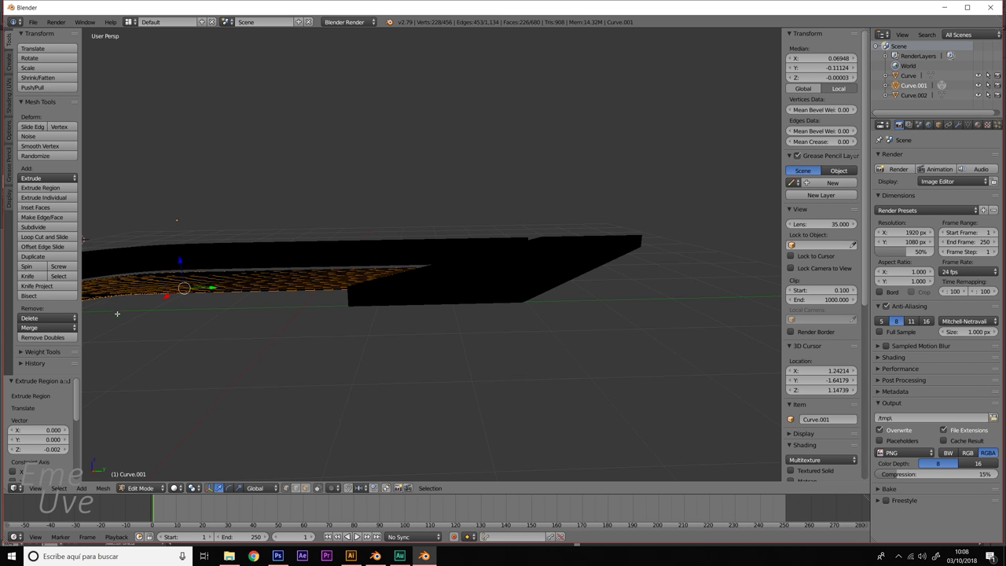
{"action": "left_click_drag", "start_coordinate": [175, 257], "coordinate": [174, 243]}
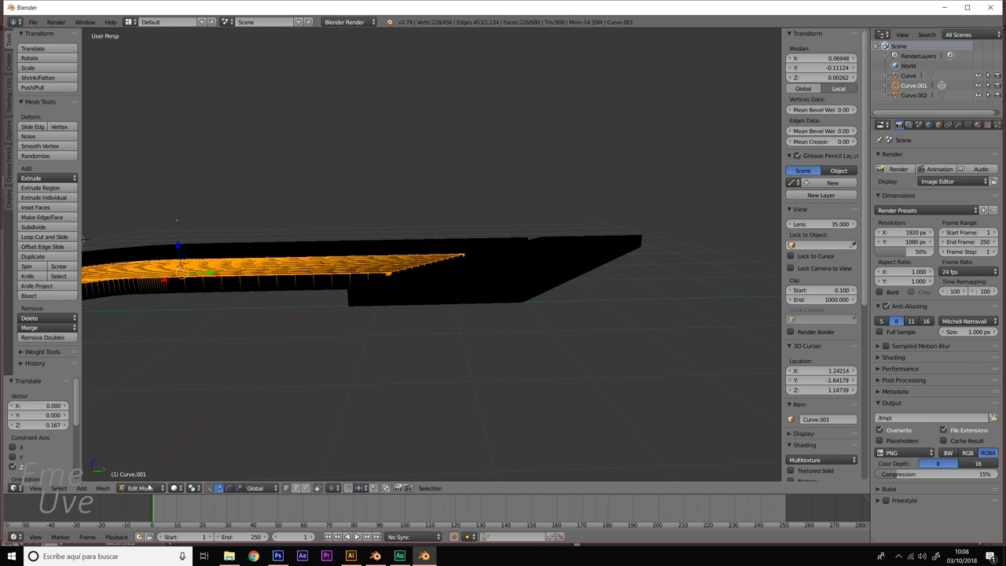
- In Object Mode, set Curve.001's Z dimension to 0.187034, then orbit and zoom
{"action": "left_click", "coordinate": [148, 488]}
{"action": "left_click", "coordinate": [141, 475]}
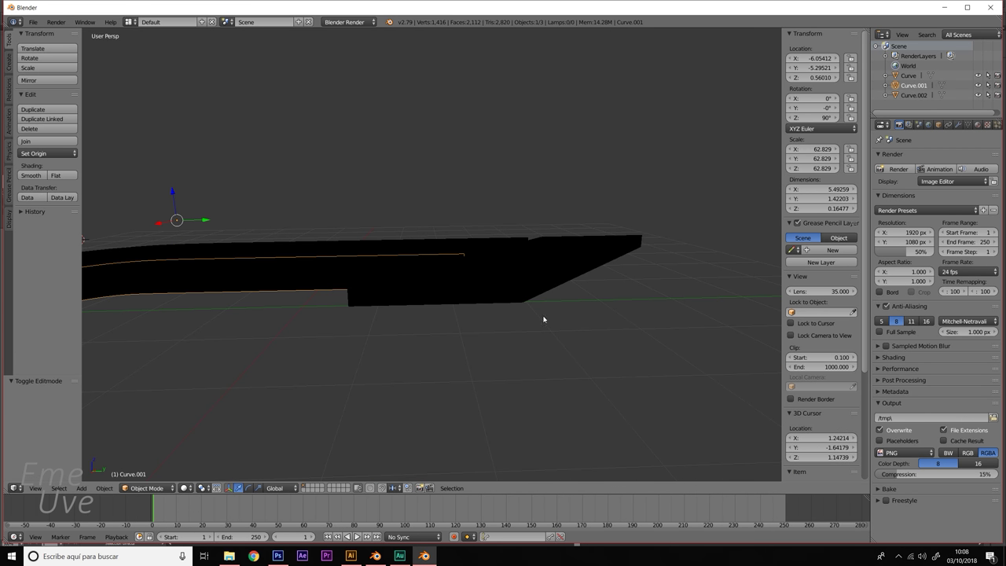
{"action": "left_click", "coordinate": [812, 208]}
{"action": "type", "text": "0.187034"}
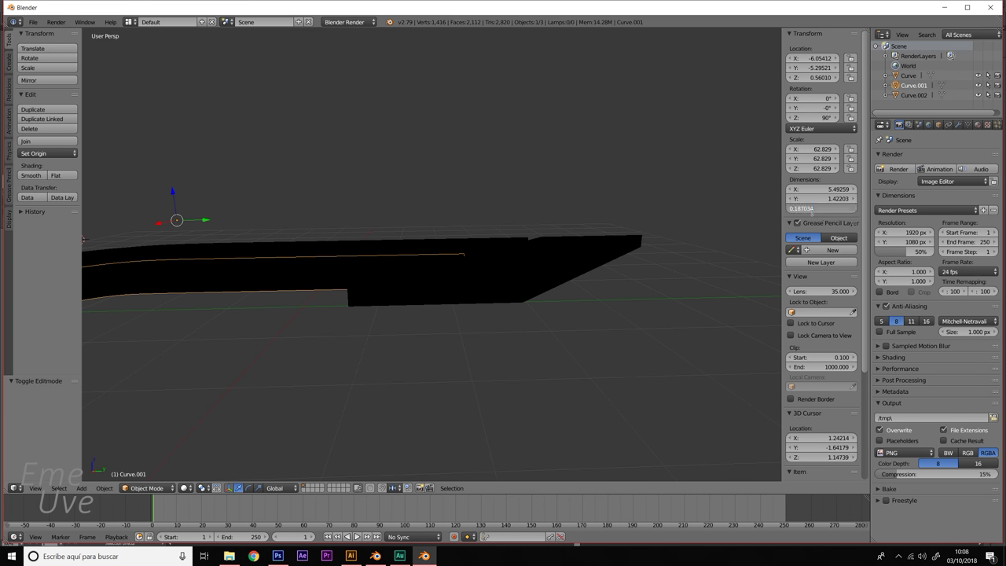
{"action": "key", "text": "Return"}
{"action": "mouse_move", "coordinate": [414, 267]}
{"action": "middle_mouse_down"}
{"action": "mouse_move", "coordinate": [413, 306]}
{"action": "mouse_move", "coordinate": [583, 264]}
{"action": "mouse_move", "coordinate": [516, 301]}
{"action": "mouse_move", "coordinate": [527, 252]}
{"action": "mouse_move", "coordinate": [505, 227]}
{"action": "mouse_move", "coordinate": [527, 236]}
{"action": "mouse_move", "coordinate": [521, 224]}
{"action": "mouse_move", "coordinate": [550, 253]}
{"action": "mouse_move", "coordinate": [563, 290]}
{"action": "mouse_move", "coordinate": [547, 272]}
{"action": "mouse_move", "coordinate": [574, 283]}
{"action": "mouse_move", "coordinate": [590, 309]}
{"action": "mouse_move", "coordinate": [583, 330]}
{"action": "mouse_move", "coordinate": [550, 280]}
{"action": "mouse_move", "coordinate": [558, 230]}
{"action": "mouse_move", "coordinate": [543, 240]}
{"action": "mouse_move", "coordinate": [543, 280]}
{"action": "mouse_move", "coordinate": [509, 294]}
{"action": "middle_mouse_up"}
{"action": "scroll", "coordinate": [570, 296], "scroll_direction": "up", "scroll_amount": 2}
{"action": "scroll", "coordinate": [509, 294], "scroll_direction": "up", "scroll_amount": 3}
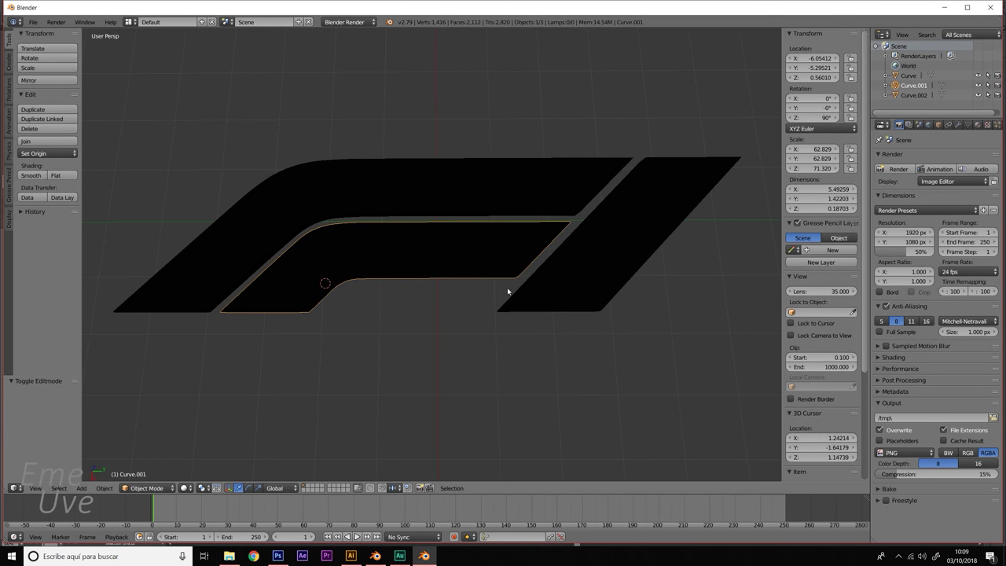
- Save the logo scene as F1.blend in the E:\3D\Logo F1 folder
{"action": "left_click", "coordinate": [33, 21]}
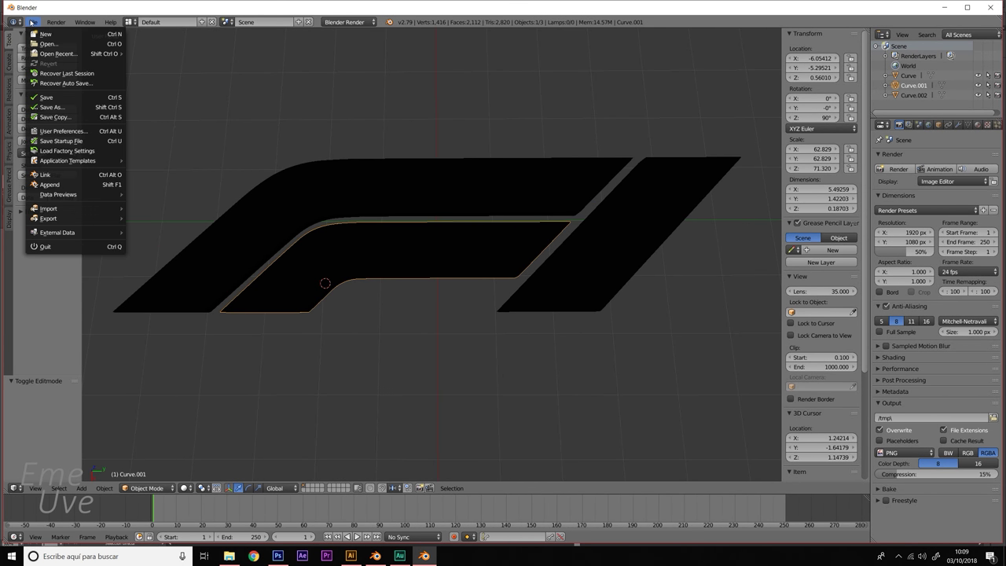
{"action": "left_click", "coordinate": [54, 107]}
{"action": "left_click", "coordinate": [36, 73]}
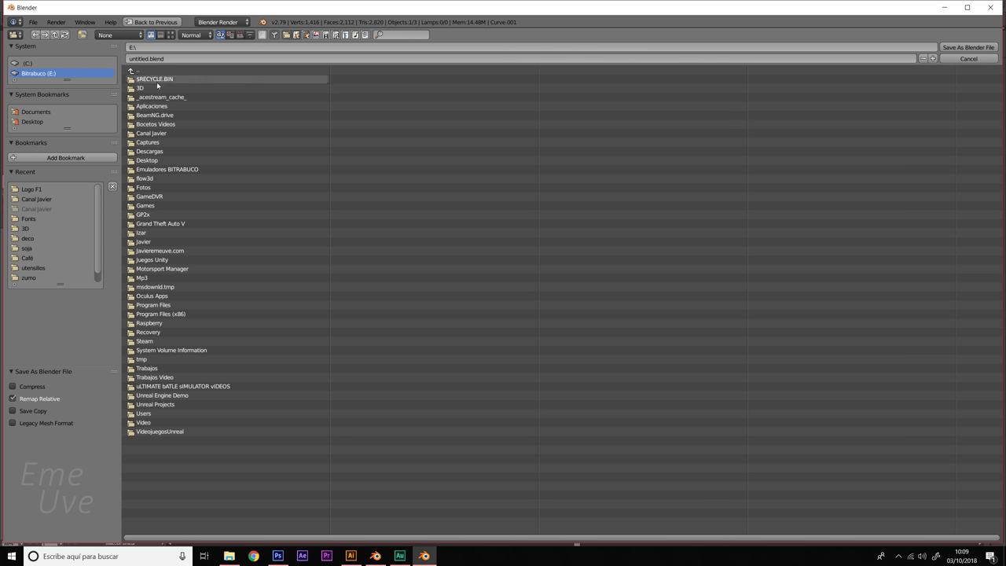
{"action": "left_click", "coordinate": [26, 228]}
{"action": "left_click", "coordinate": [146, 133]}
{"action": "left_click", "coordinate": [170, 58]}
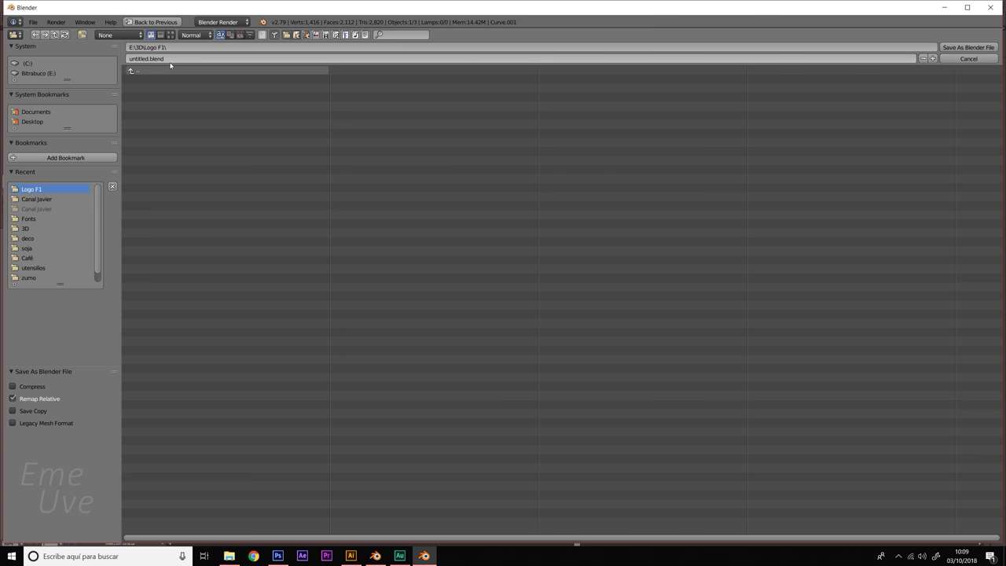
{"action": "type", "text": "F1"}
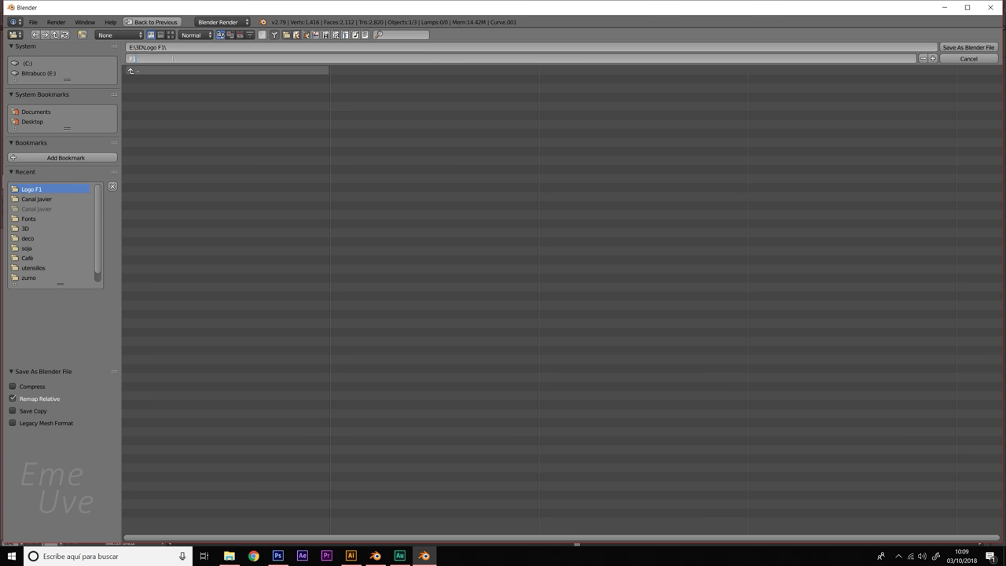
{"action": "key", "text": "Return"}
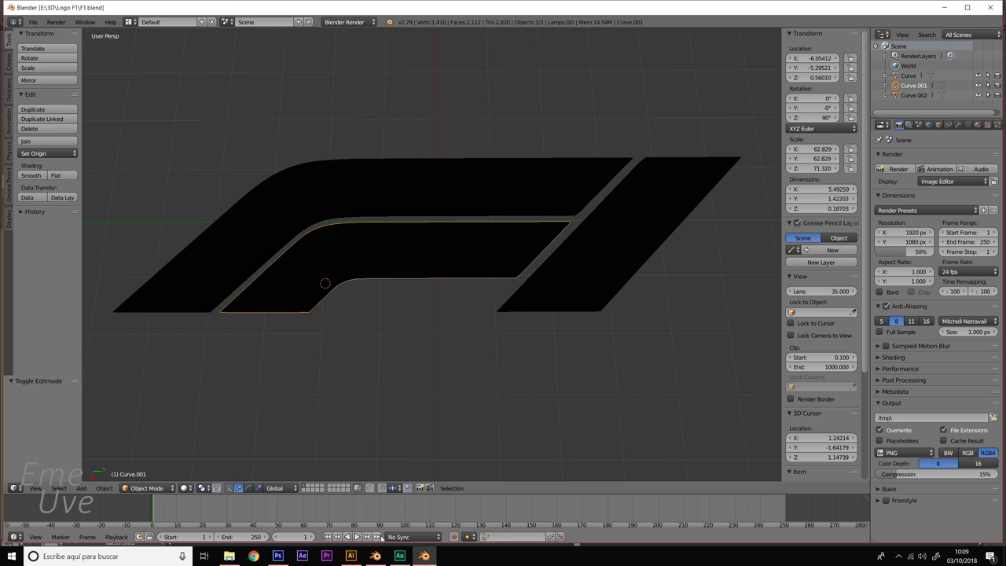
- In the Blender 2.80 window, delete the default cube, keeping only camera and light
{"action": "left_click", "coordinate": [374, 555]}
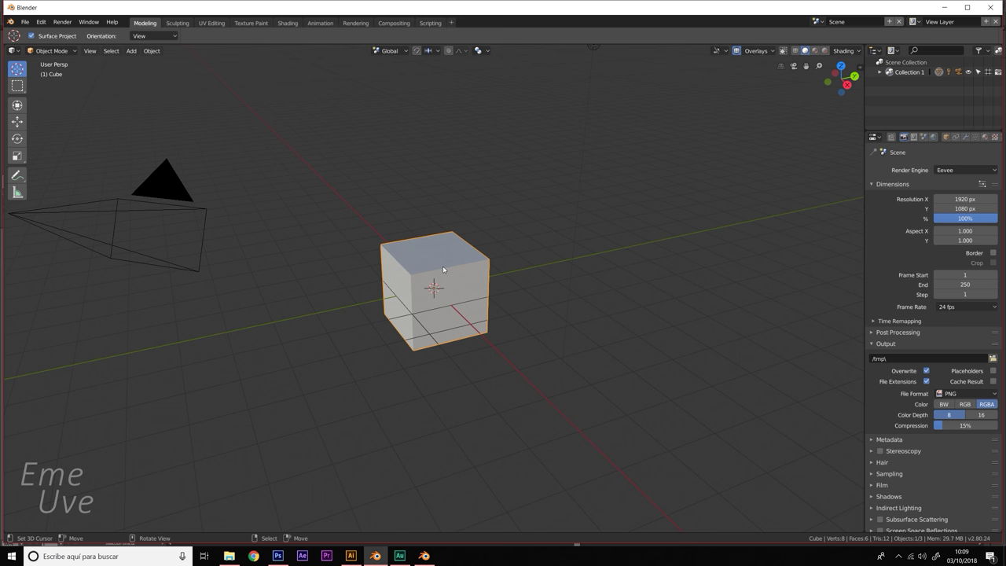
{"action": "middle_click_drag", "start_coordinate": [443, 269], "coordinate": [446, 274]}
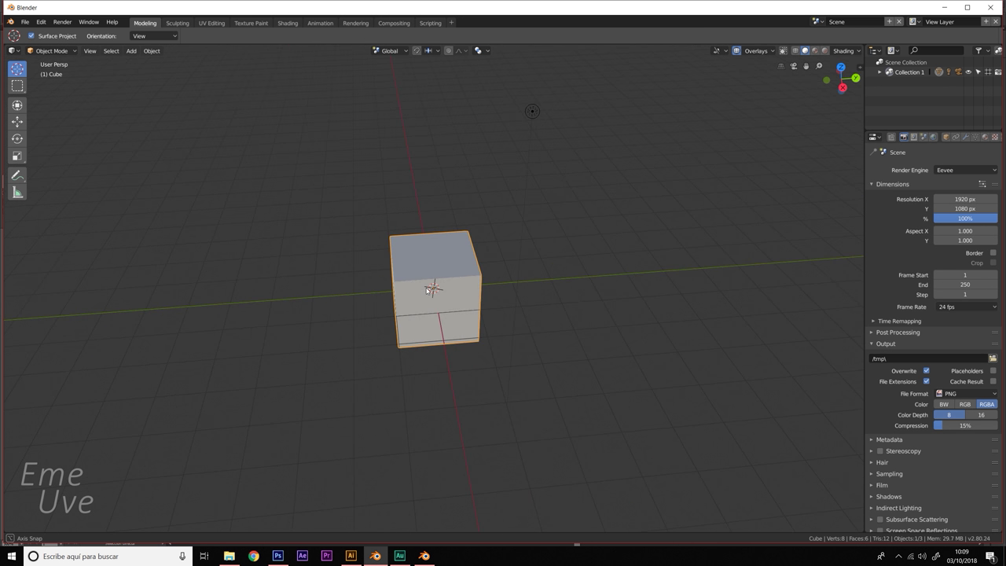
{"action": "scroll", "coordinate": [446, 274], "scroll_direction": "down", "scroll_amount": 2}
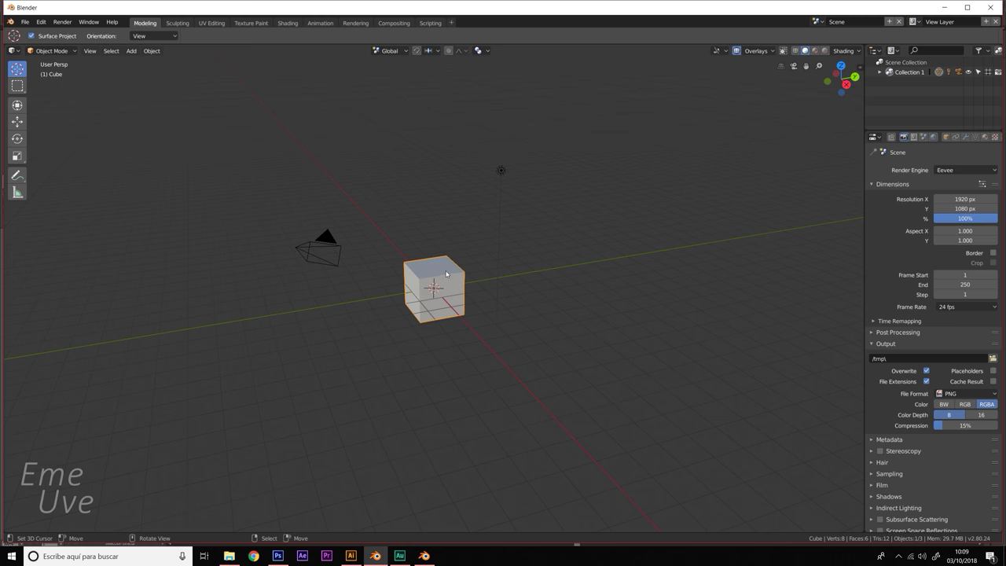
{"action": "scroll", "coordinate": [446, 274], "scroll_direction": "up", "scroll_amount": 1}
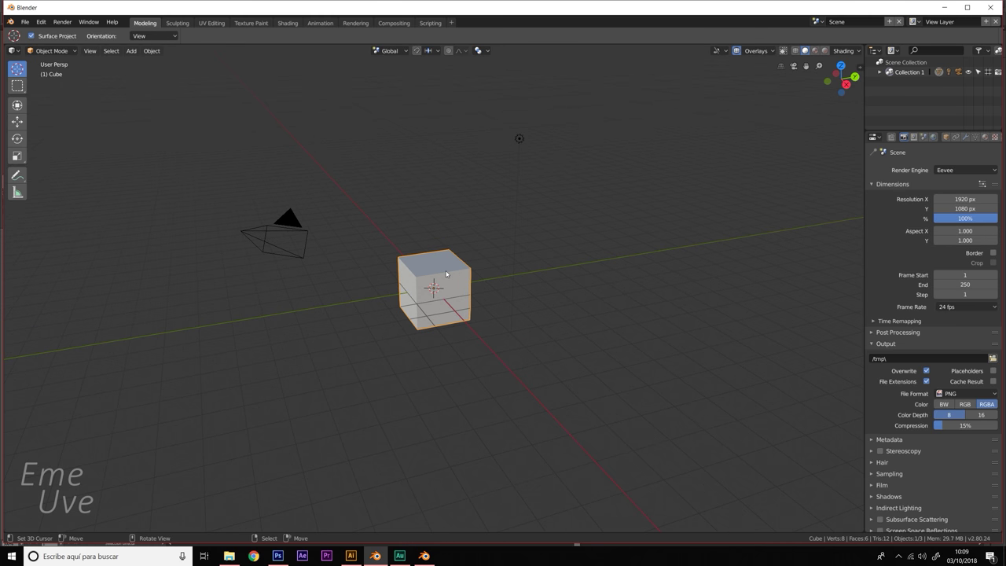
{"action": "key", "text": "x"}
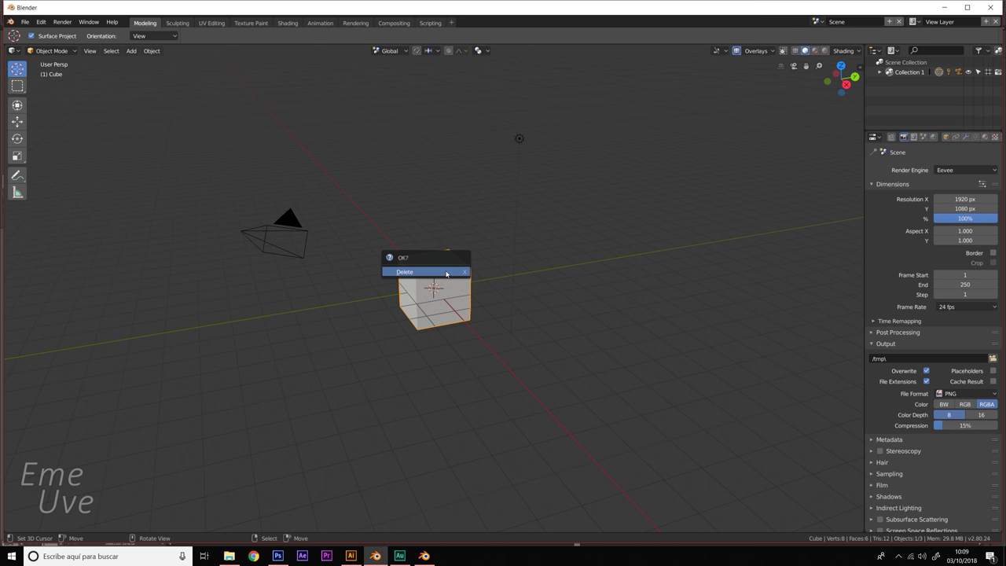
{"action": "left_click", "coordinate": [445, 273]}
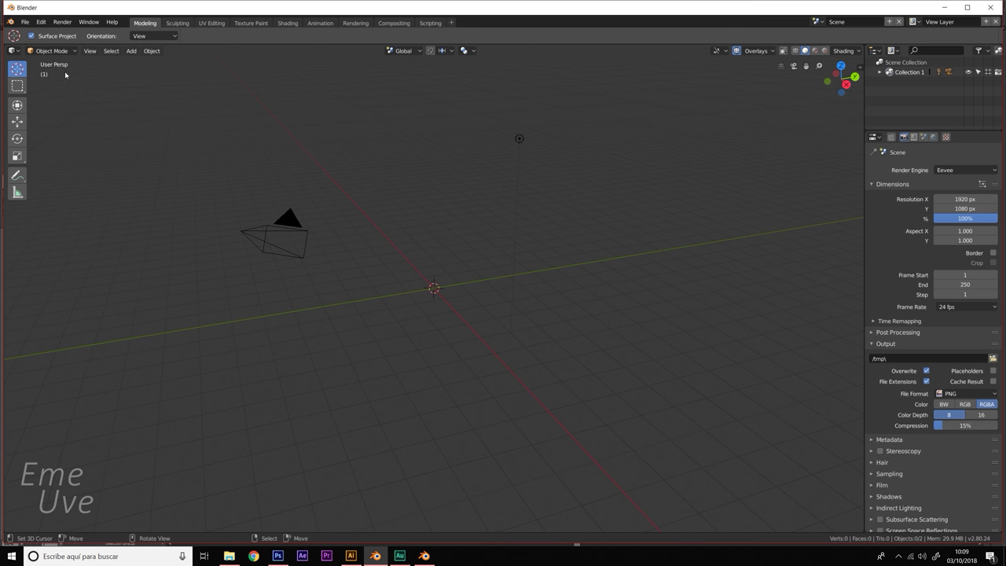
- Append Curve, Curve.001 and Curve.002 from E:\3D\Logo F1\F1.blend\Object into the new scene
{"action": "left_click", "coordinate": [25, 22]}
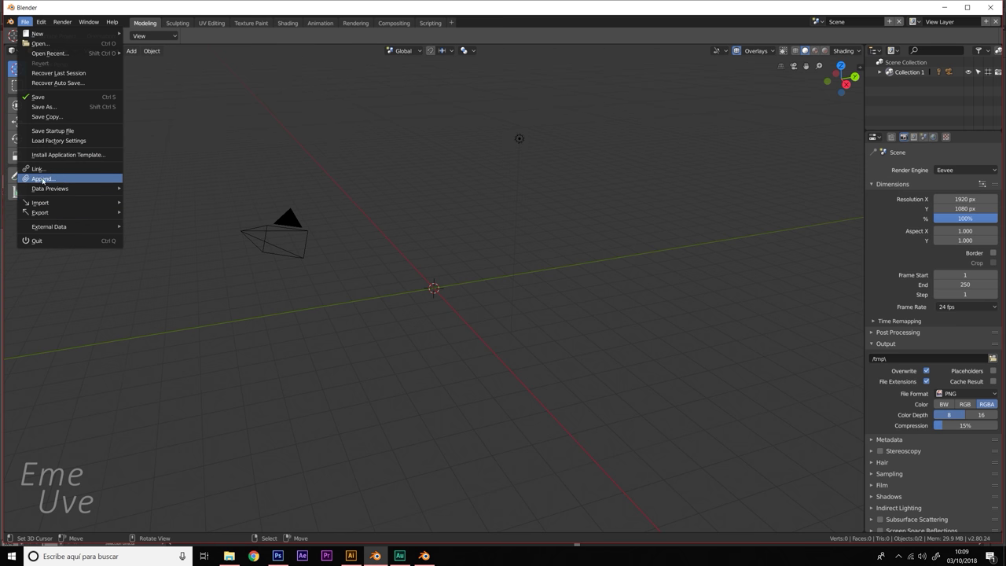
{"action": "left_click", "coordinate": [35, 179]}
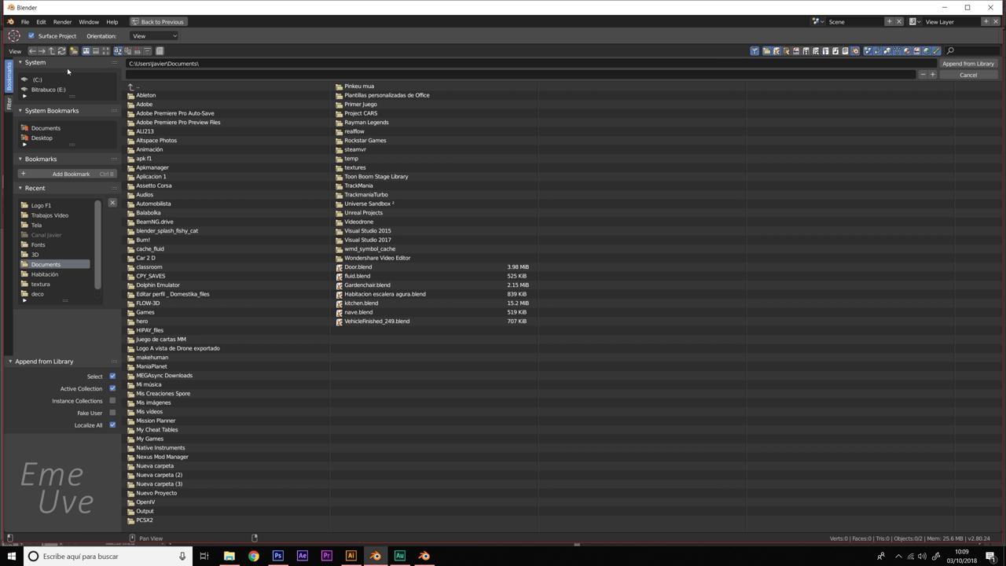
{"action": "left_click", "coordinate": [142, 104]}
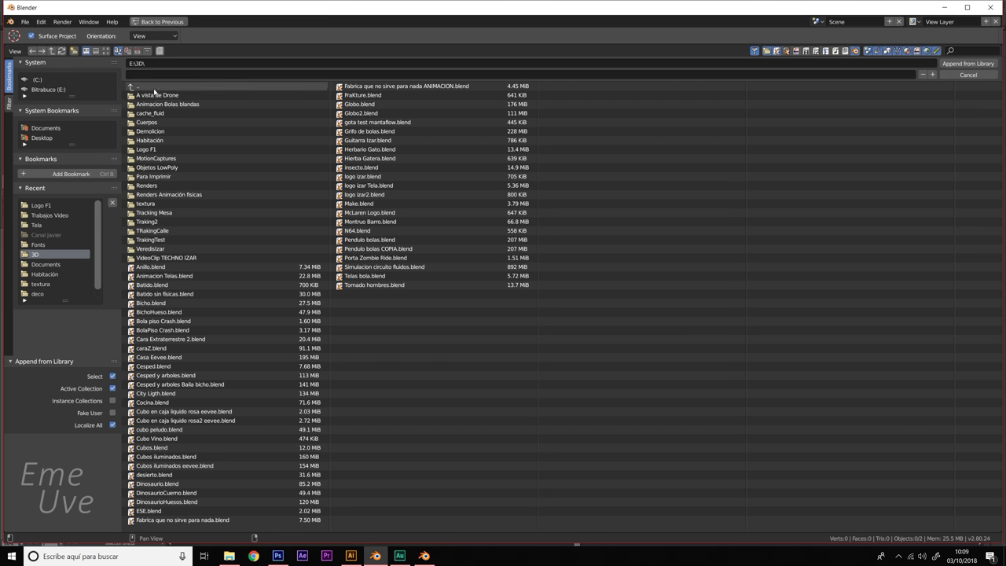
{"action": "left_click", "coordinate": [149, 151]}
{"action": "left_click", "coordinate": [140, 96]}
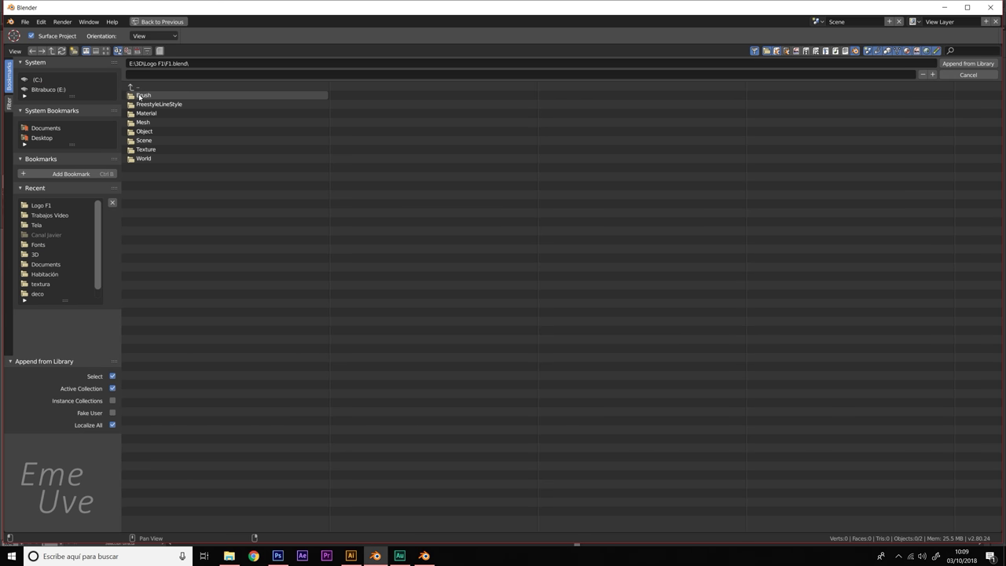
{"action": "left_click", "coordinate": [132, 87]}
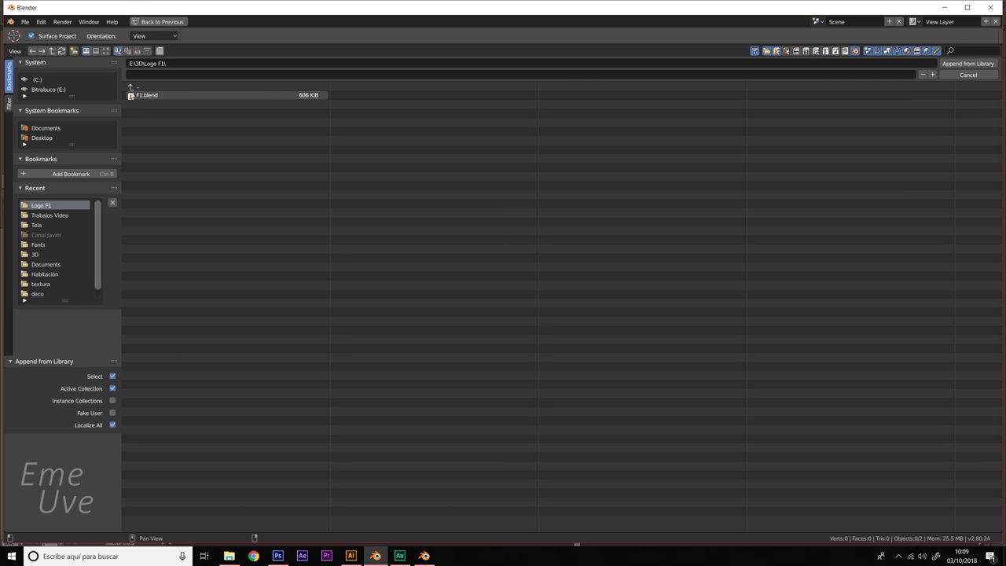
{"action": "left_click", "coordinate": [132, 95]}
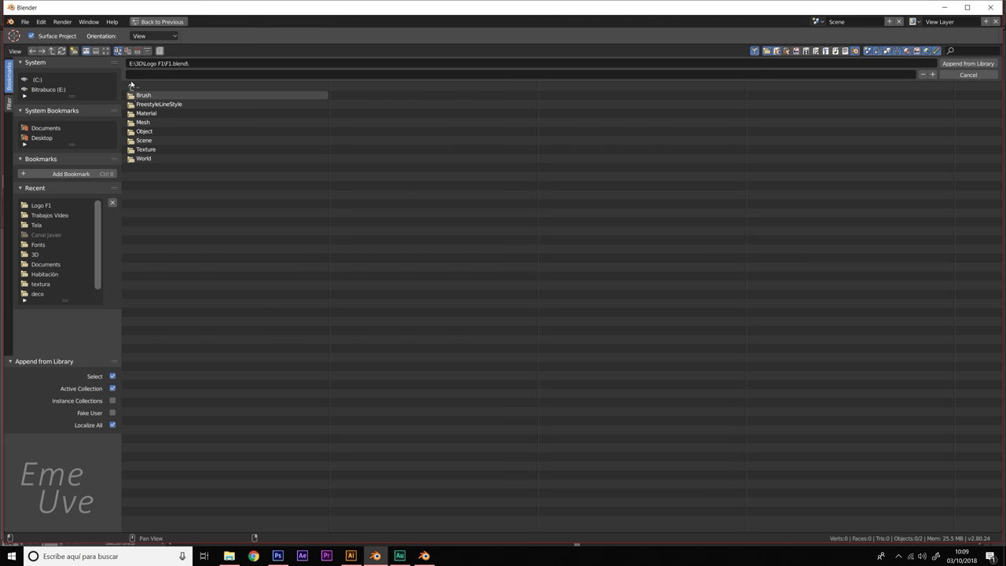
{"action": "left_click", "coordinate": [140, 131]}
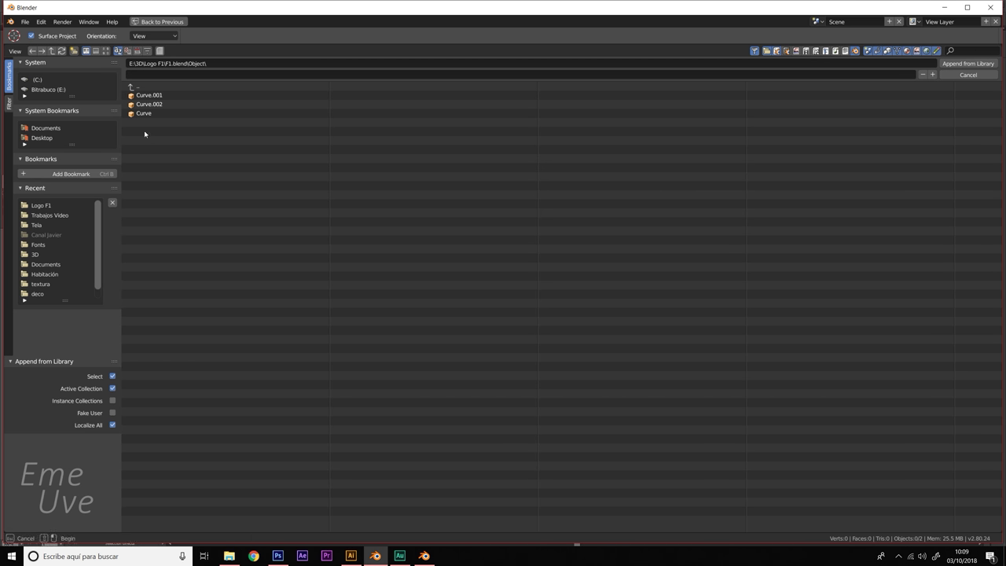
{"action": "left_click_drag", "start_coordinate": [147, 132], "coordinate": [581, 74]}
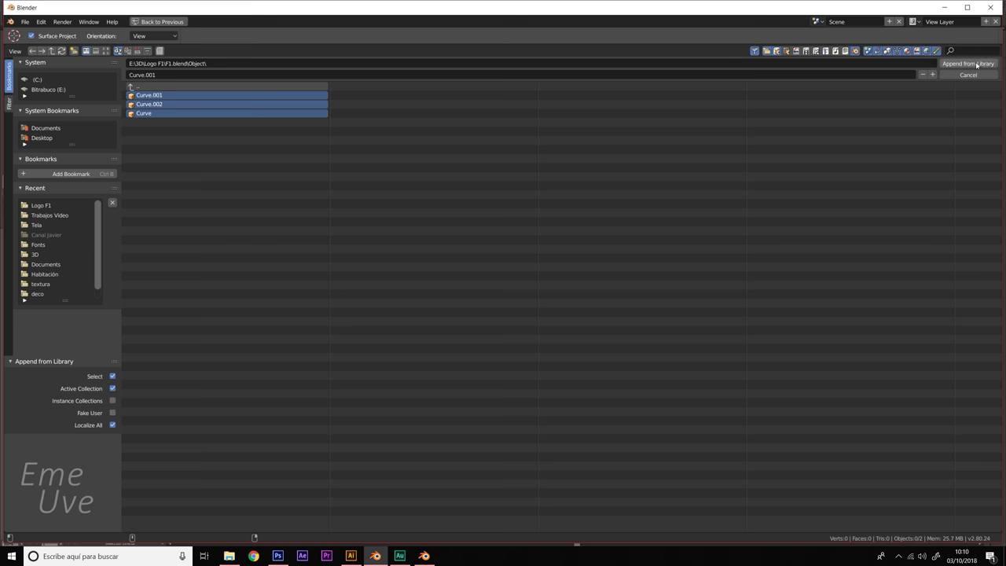
{"action": "left_click", "coordinate": [978, 64]}
{"action": "mouse_move", "coordinate": [452, 290]}
{"action": "middle_mouse_down"}
{"action": "mouse_move", "coordinate": [481, 299]}
{"action": "mouse_move", "coordinate": [480, 283]}
{"action": "middle_mouse_up"}
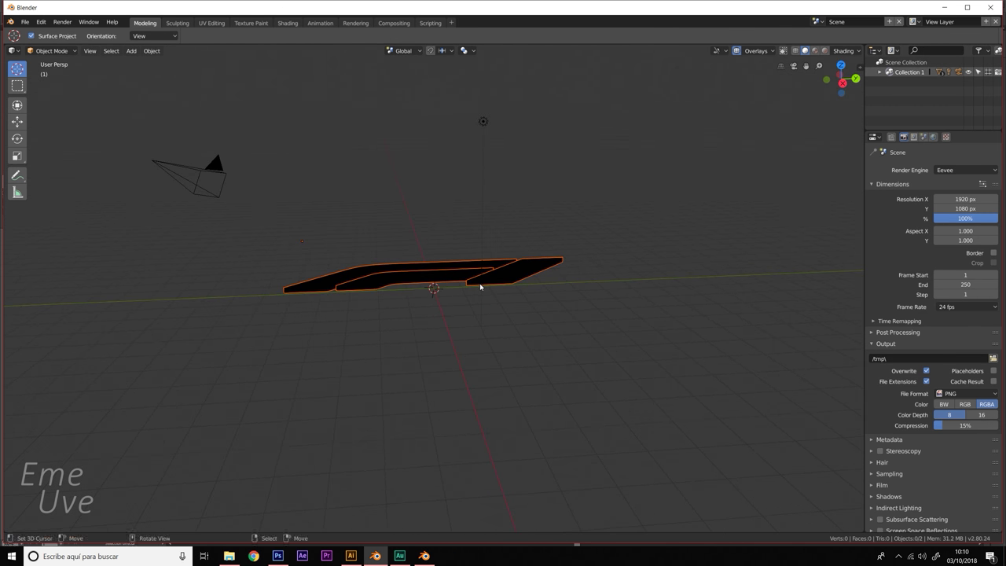
- Scale the three logo pieces uniformly by 1.872 with the Scale tool
{"action": "scroll", "coordinate": [419, 277], "scroll_direction": "up", "scroll_amount": 3}
{"action": "middle_click_drag", "start_coordinate": [429, 263], "coordinate": [436, 268]}
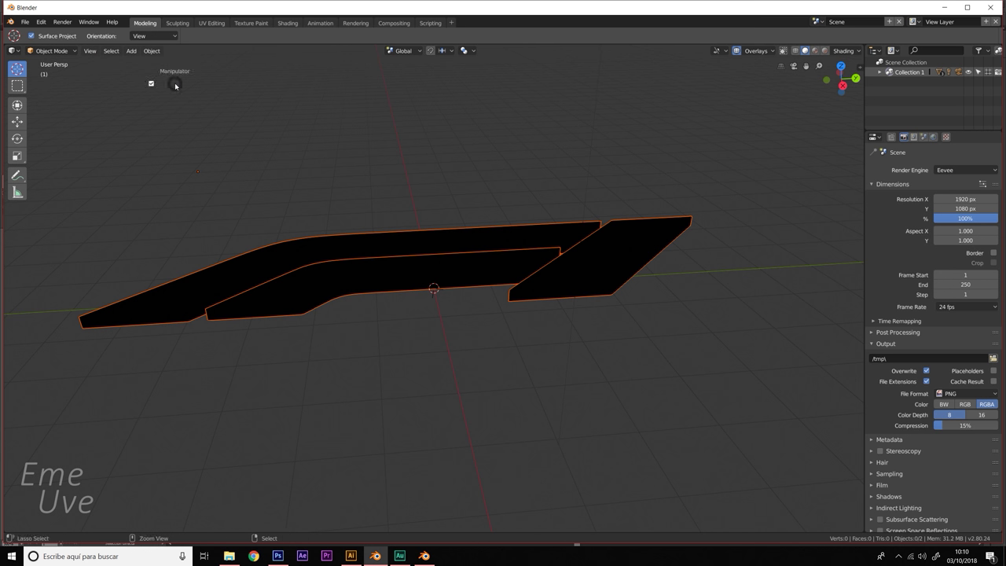
{"action": "key", "text": "ctrl+grave"}
{"action": "left_click", "coordinate": [171, 141]}
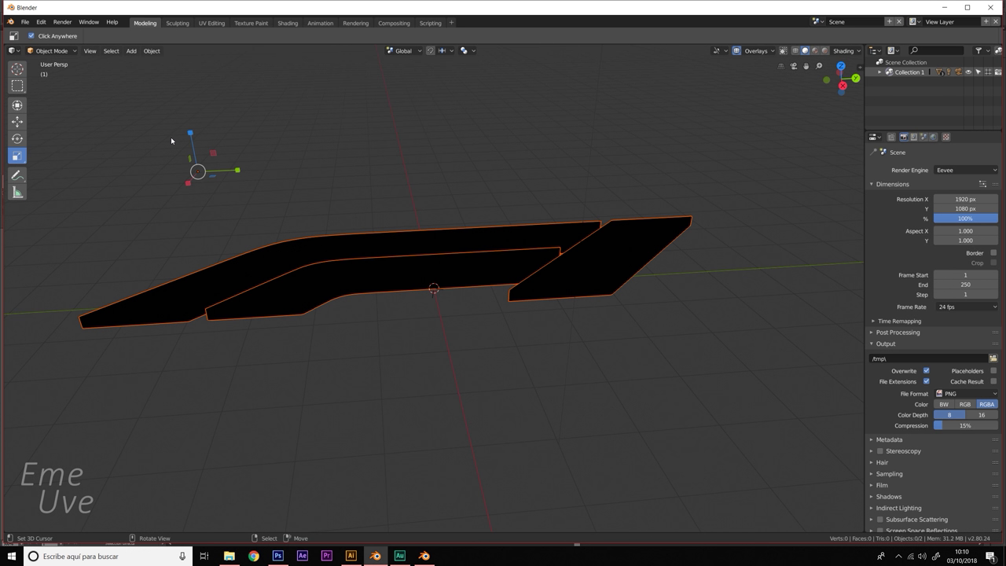
{"action": "left_click_drag", "start_coordinate": [191, 134], "coordinate": [184, 94]}
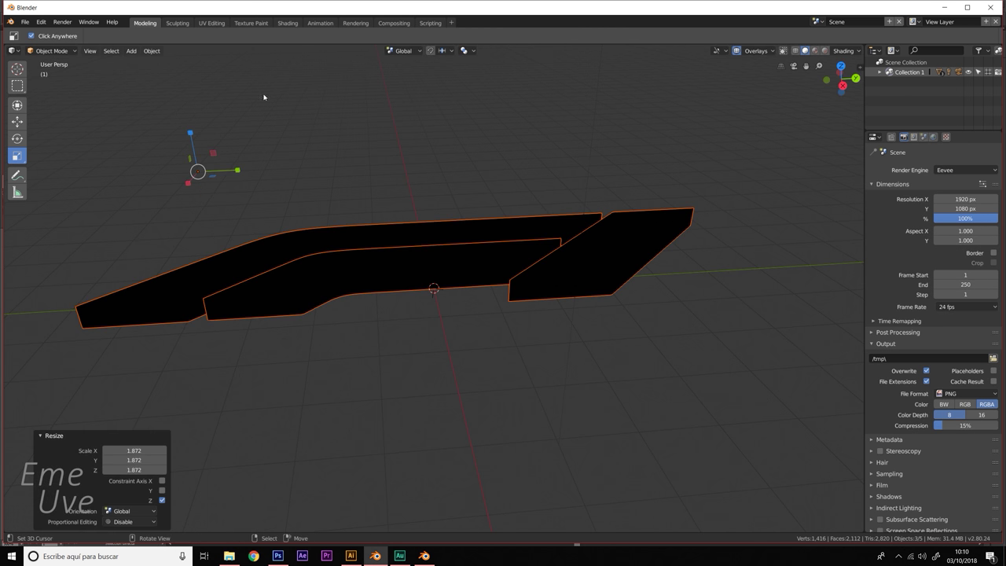
- Switch viewport shading to Material Preview, then Rendered, and inspect the logo
{"action": "left_click", "coordinate": [814, 50]}
{"action": "mouse_move", "coordinate": [597, 149]}
{"action": "middle_mouse_down"}
{"action": "mouse_move", "coordinate": [609, 231]}
{"action": "mouse_move", "coordinate": [639, 143]}
{"action": "mouse_move", "coordinate": [651, 162]}
{"action": "mouse_move", "coordinate": [645, 180]}
{"action": "mouse_move", "coordinate": [719, 83]}
{"action": "middle_mouse_up"}
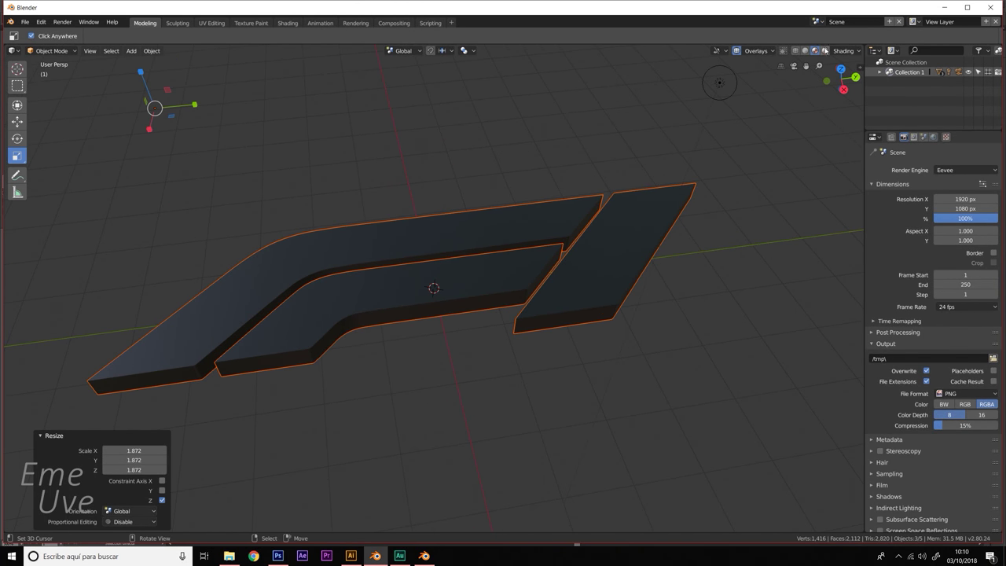
{"action": "left_click", "coordinate": [824, 50]}
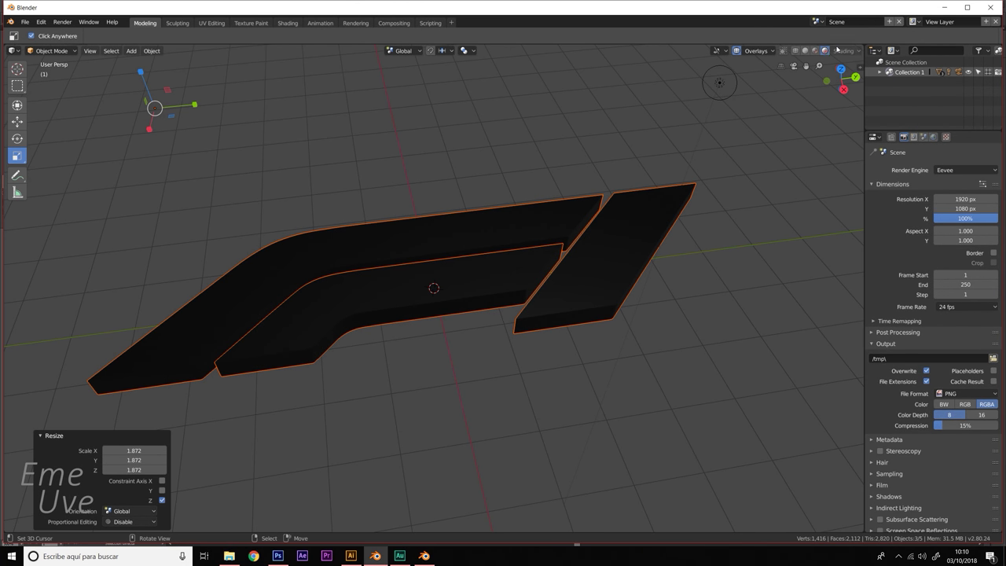
{"action": "scroll", "coordinate": [699, 150], "scroll_direction": "down", "scroll_amount": 4}
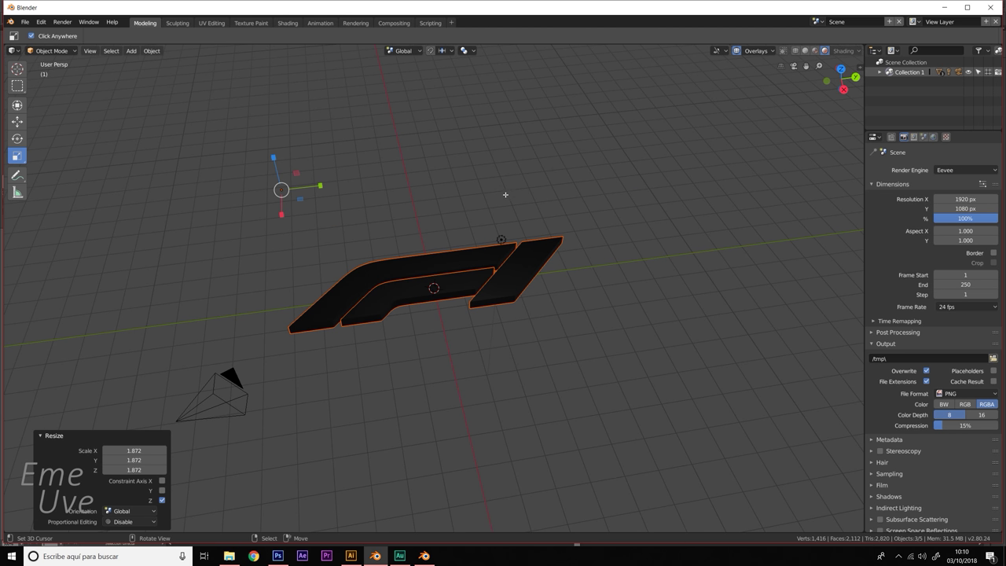
{"action": "middle_click_drag", "start_coordinate": [510, 228], "coordinate": [518, 302]}
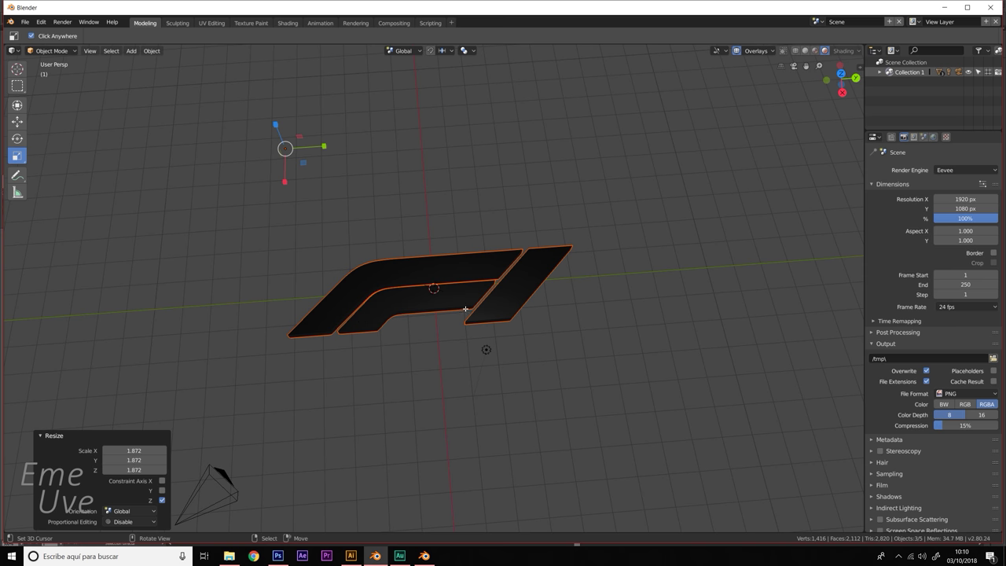
{"action": "middle_click_drag", "start_coordinate": [465, 309], "coordinate": [468, 289]}
{"action": "scroll", "coordinate": [468, 289], "scroll_direction": "up", "scroll_amount": 2}
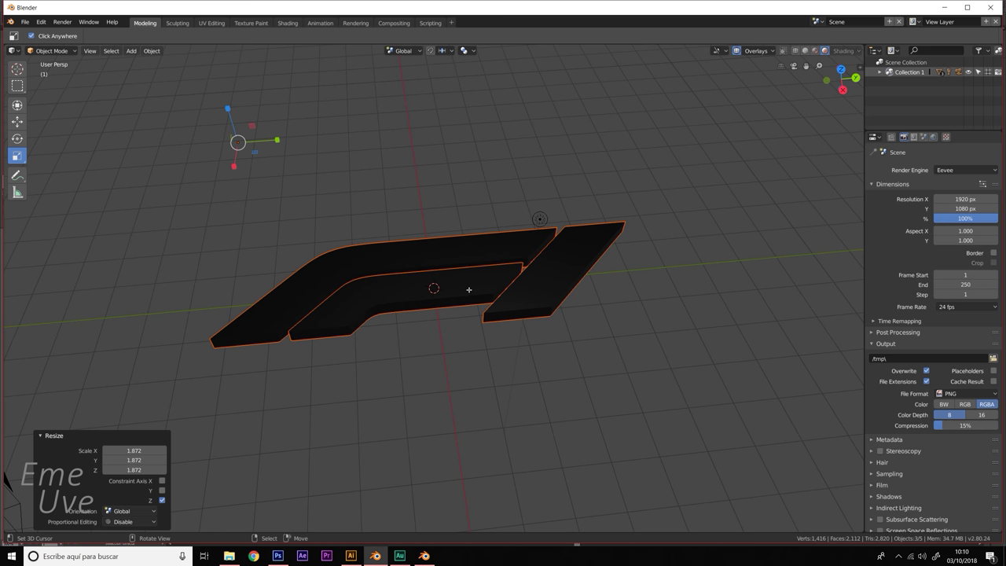
- Add a plane under the logo and scale it by 22.705 into a floor
{"action": "key", "text": "shift+a"}
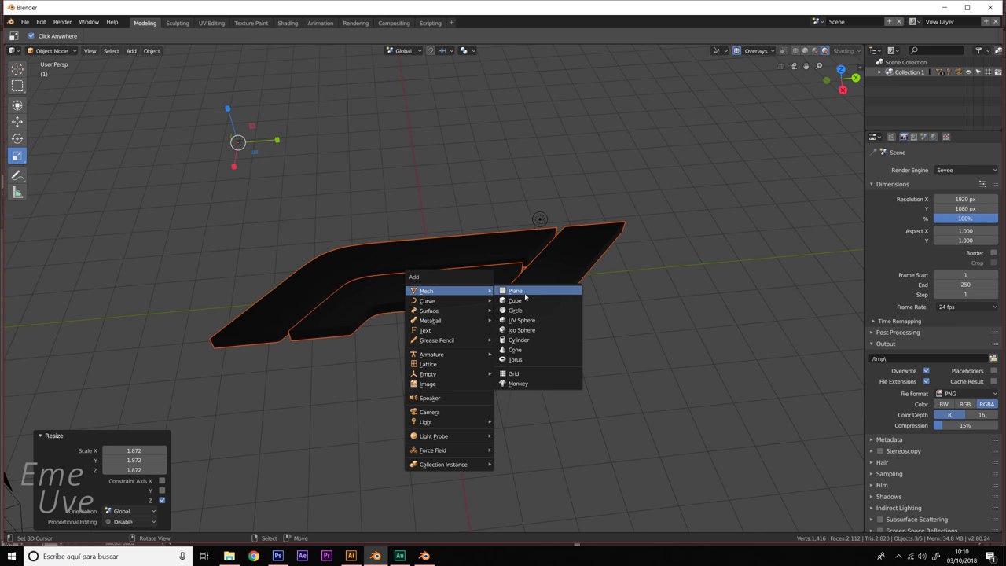
{"action": "left_click", "coordinate": [524, 293]}
{"action": "key", "text": "s"}
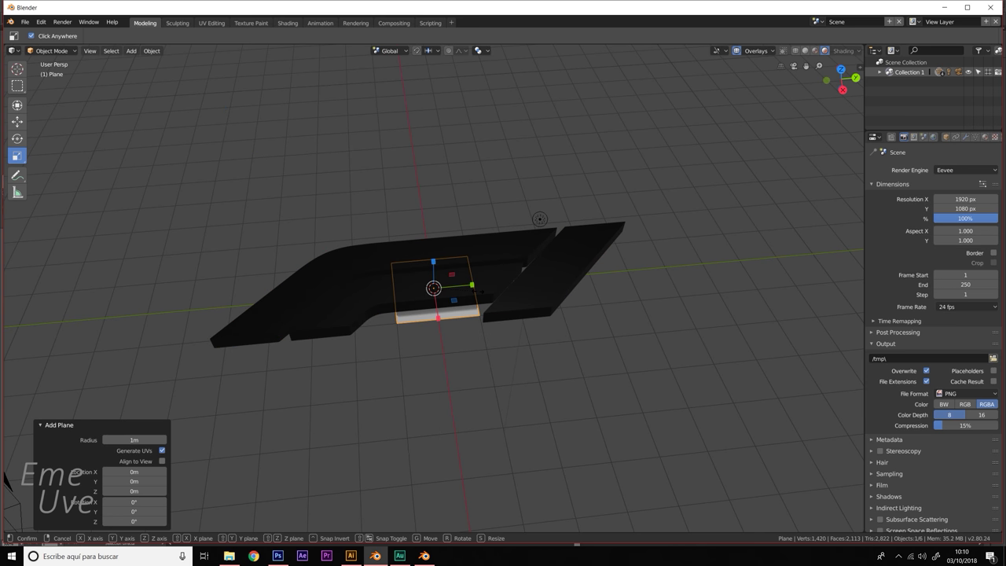
{"action": "left_click", "coordinate": [458, 206]}
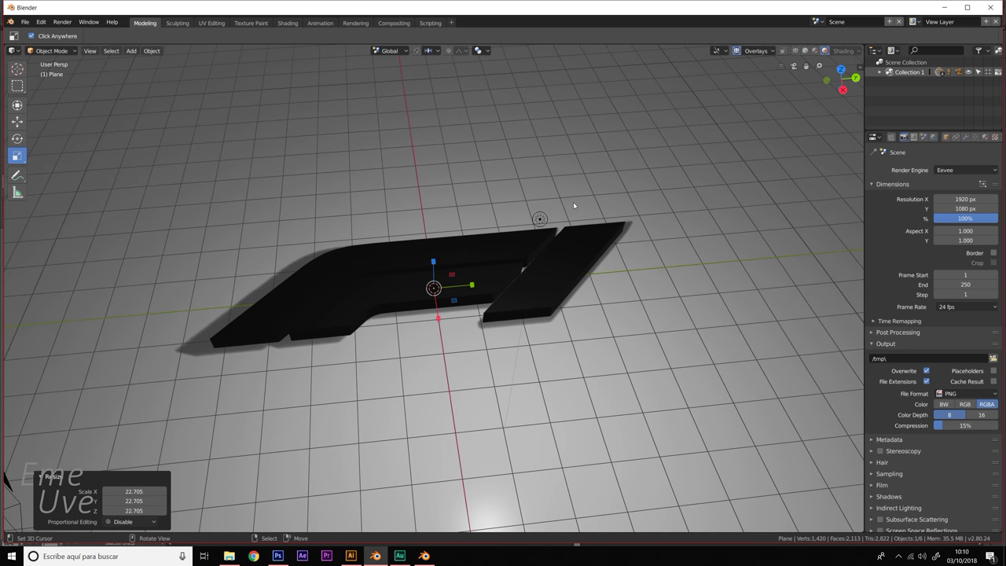
{"action": "scroll", "coordinate": [570, 203], "scroll_direction": "down", "scroll_amount": 1}
{"action": "scroll", "coordinate": [421, 268], "scroll_direction": "down", "scroll_amount": 2}
{"action": "scroll", "coordinate": [428, 332], "scroll_direction": "down", "scroll_amount": 2}
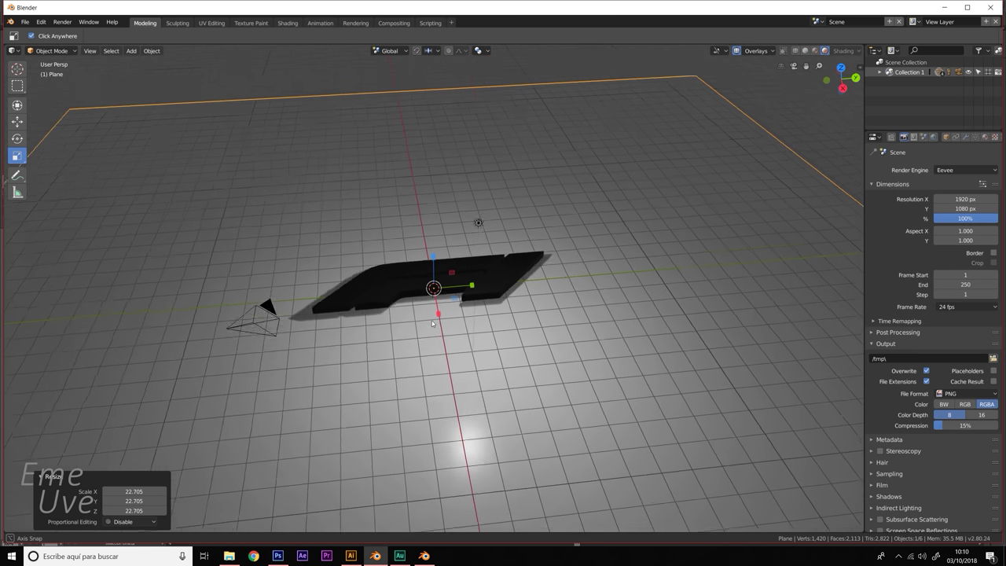
- Move the floor plane 56.6 cm along Z with the Translate gizmo
{"action": "key", "text": "ctrl+grave"}
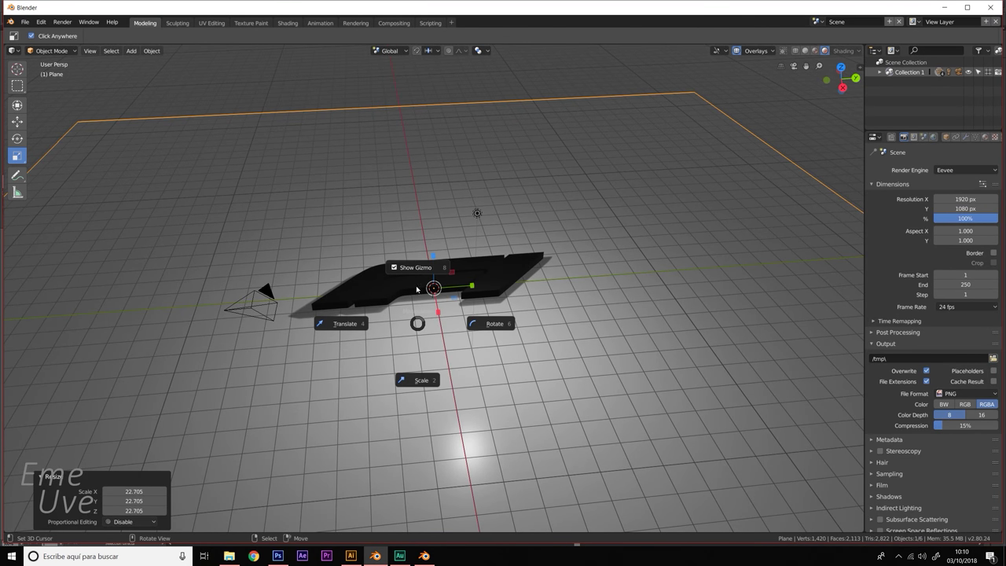
{"action": "left_click", "coordinate": [342, 328]}
{"action": "left_click_drag", "start_coordinate": [433, 258], "coordinate": [488, 281]}
{"action": "scroll", "coordinate": [488, 281], "scroll_direction": "up", "scroll_amount": 3}
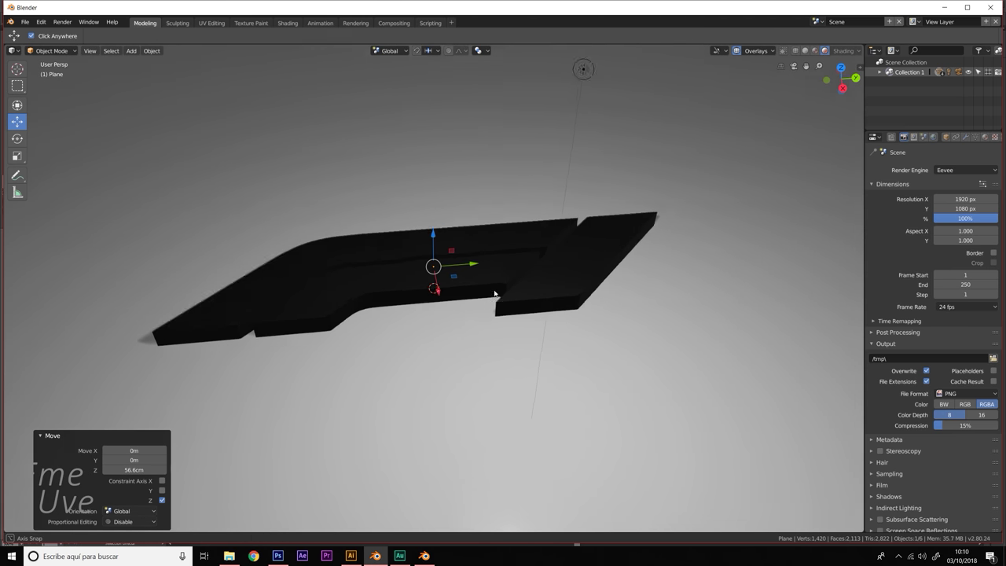
{"action": "middle_click_drag", "start_coordinate": [488, 281], "coordinate": [484, 305]}
{"action": "left_click", "coordinate": [485, 305]}
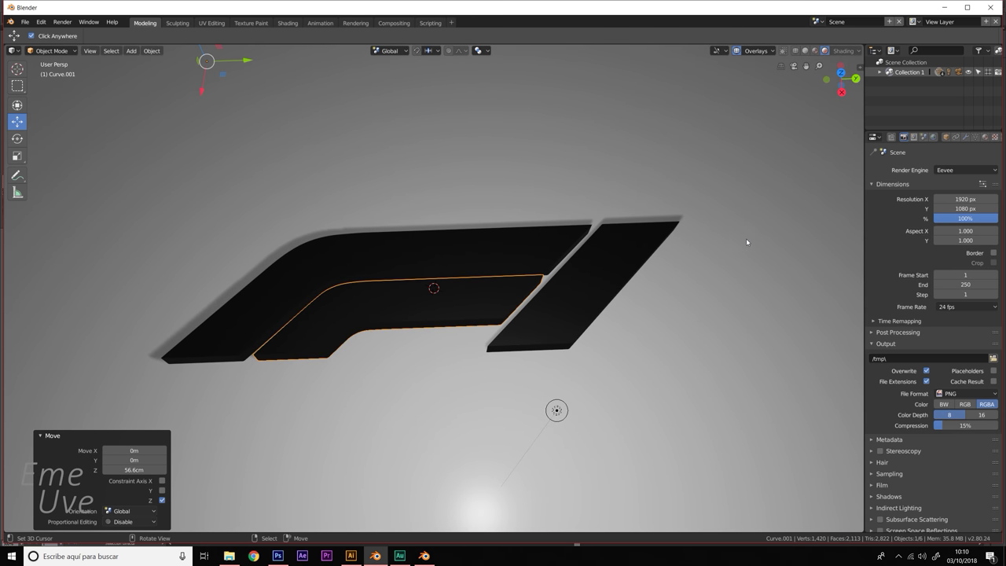
- Unlink the black SVGMat material from the outer and inner logo pieces
{"action": "left_click", "coordinate": [985, 137]}
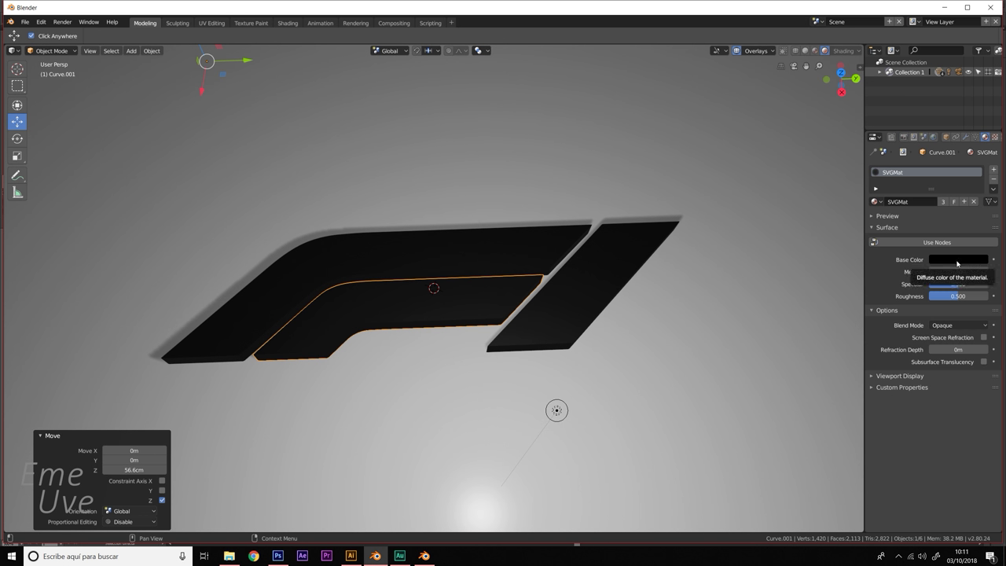
{"action": "left_click", "coordinate": [532, 255]}
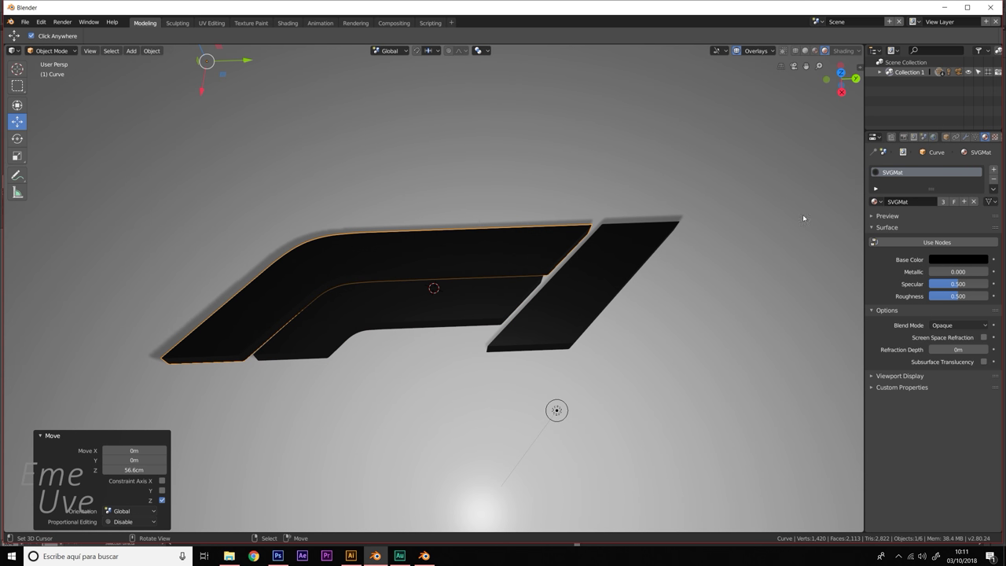
{"action": "left_click", "coordinate": [974, 204]}
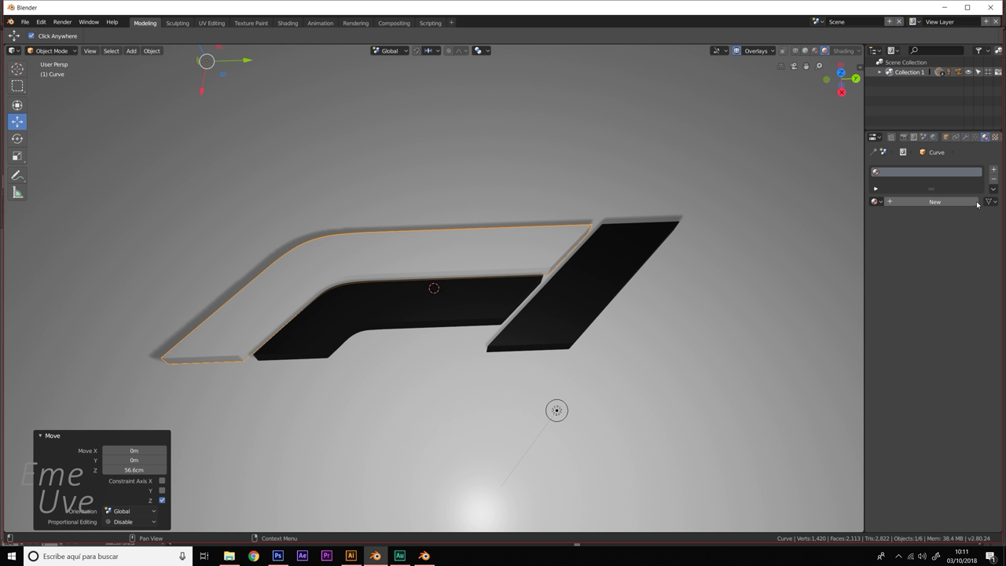
{"action": "left_click", "coordinate": [473, 301]}
{"action": "left_click", "coordinate": [972, 201]}
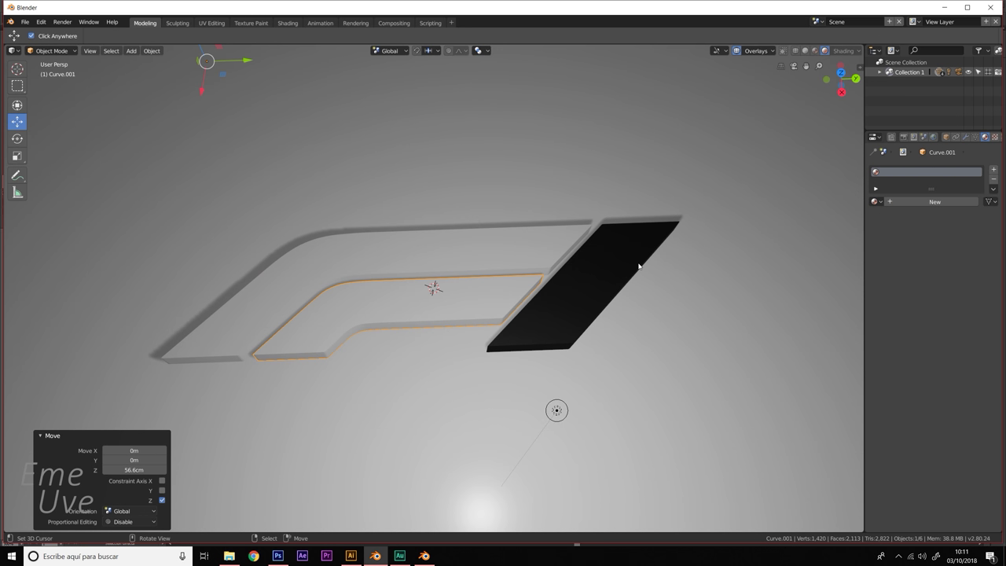
{"action": "left_click", "coordinate": [613, 259]}
{"action": "left_click", "coordinate": [537, 247]}
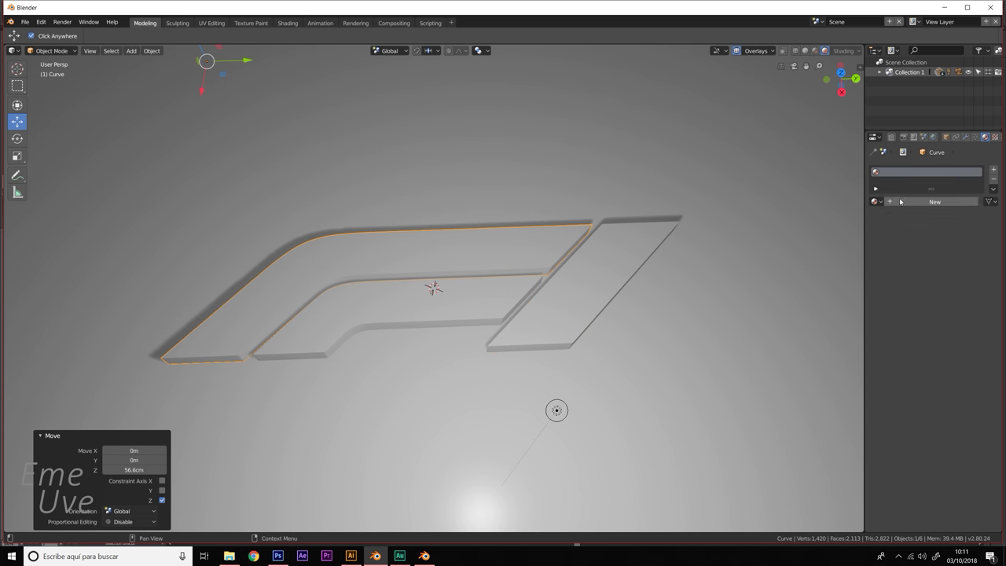
- Create a new red Base Color material named Rojo on the outer piece
{"action": "left_click", "coordinate": [935, 201]}
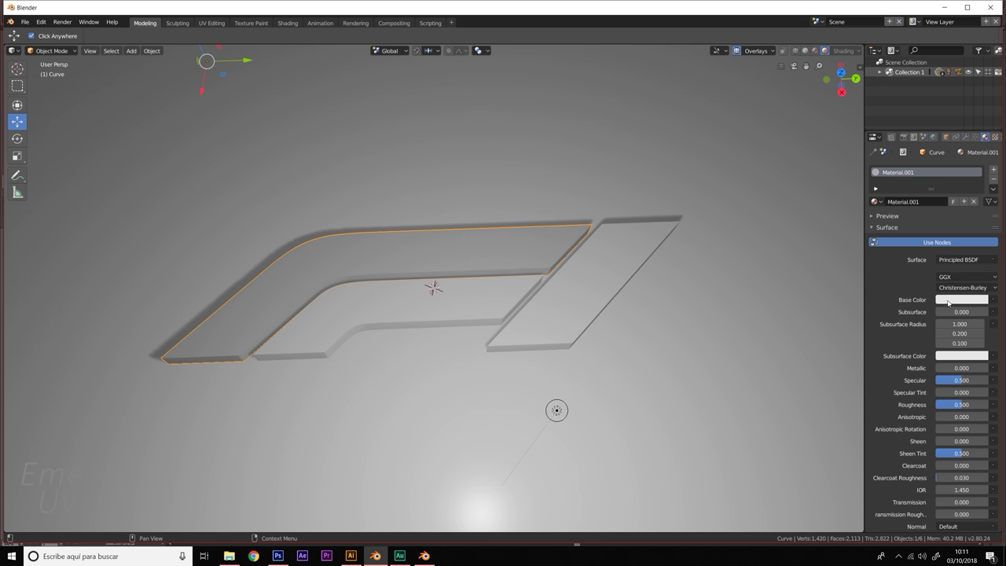
{"action": "left_click", "coordinate": [951, 301]}
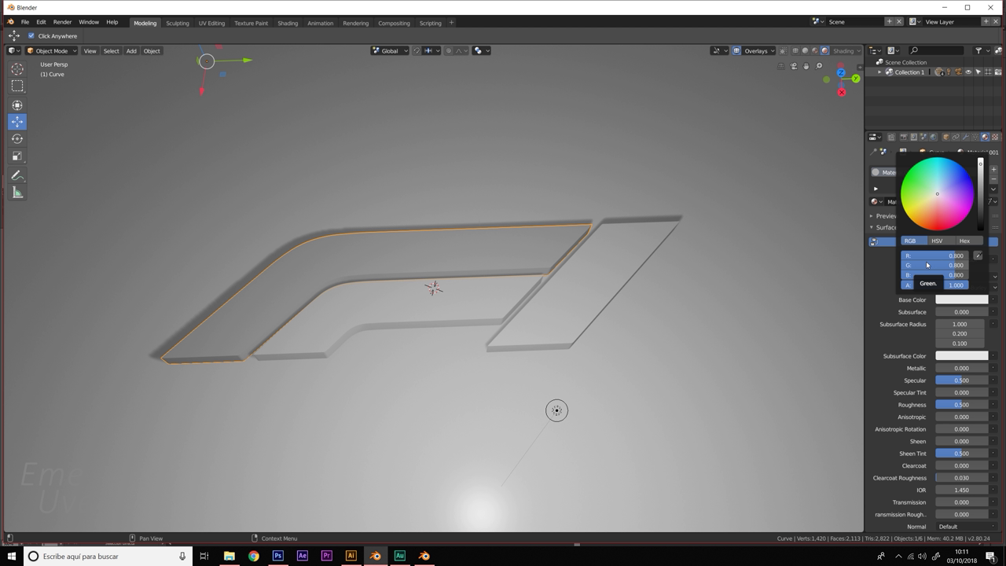
{"action": "left_click", "coordinate": [937, 226]}
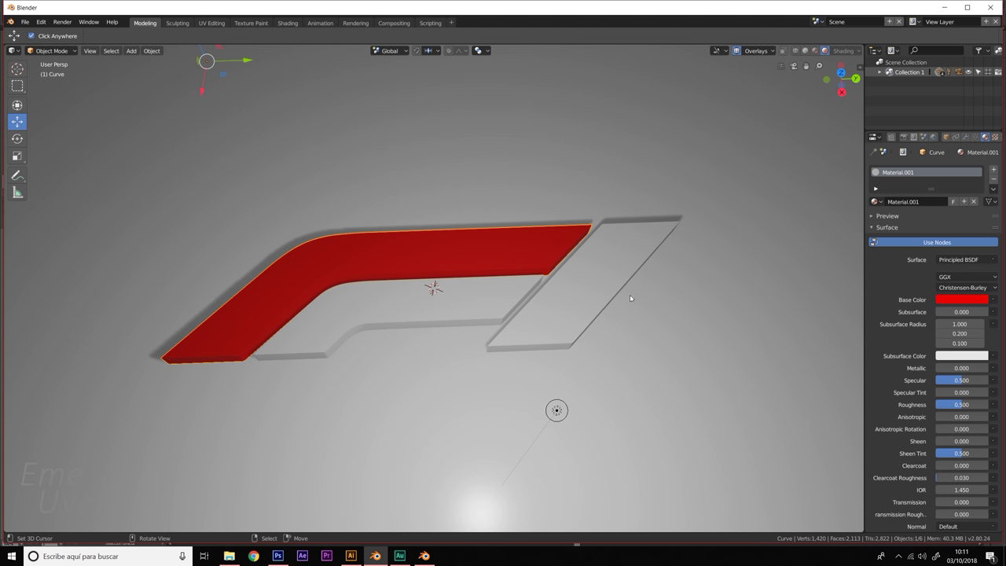
{"action": "left_click", "coordinate": [925, 202]}
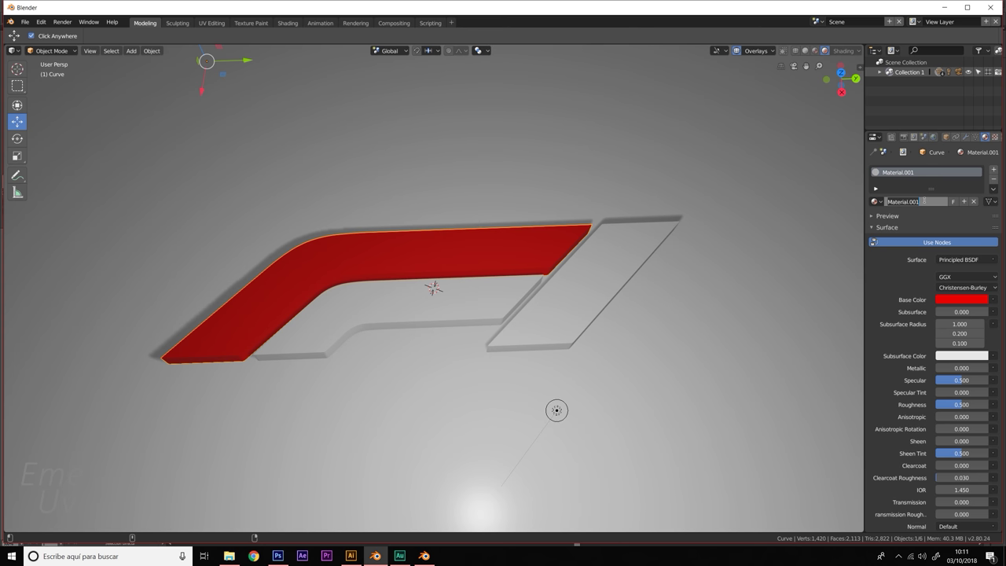
{"action": "type", "text": "Rojo"}
{"action": "key", "text": "Return"}
- Assign the Rojo material to the inner and right parallelogram pieces
{"action": "left_click", "coordinate": [546, 288]}
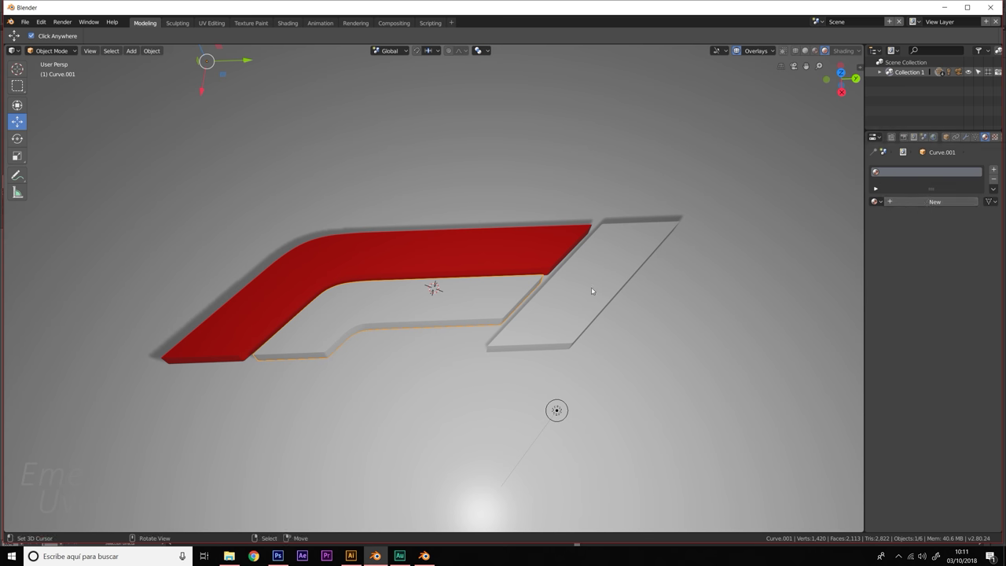
{"action": "left_click", "coordinate": [875, 201]}
{"action": "left_click", "coordinate": [832, 226]}
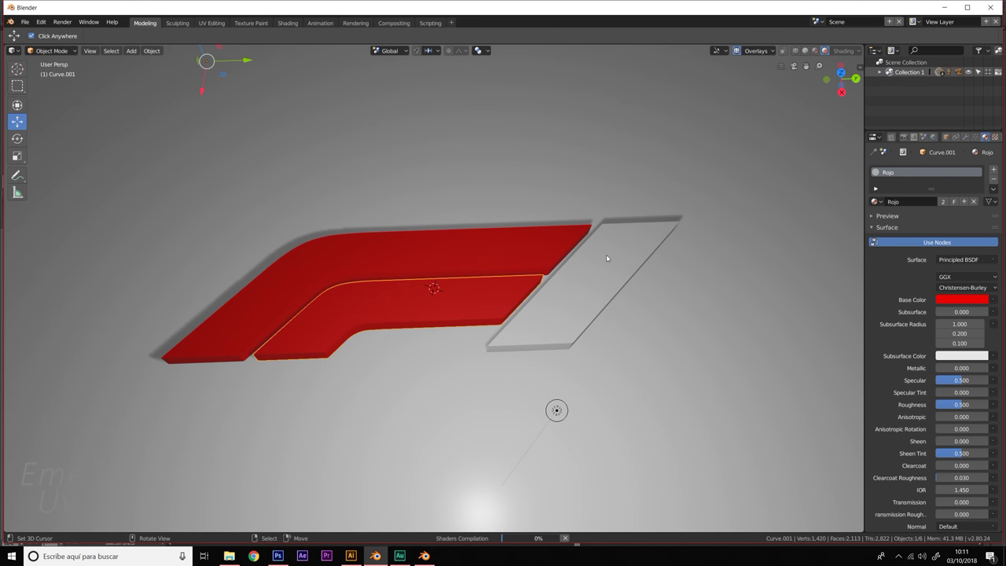
{"action": "left_click", "coordinate": [606, 254]}
{"action": "left_click", "coordinate": [877, 202]}
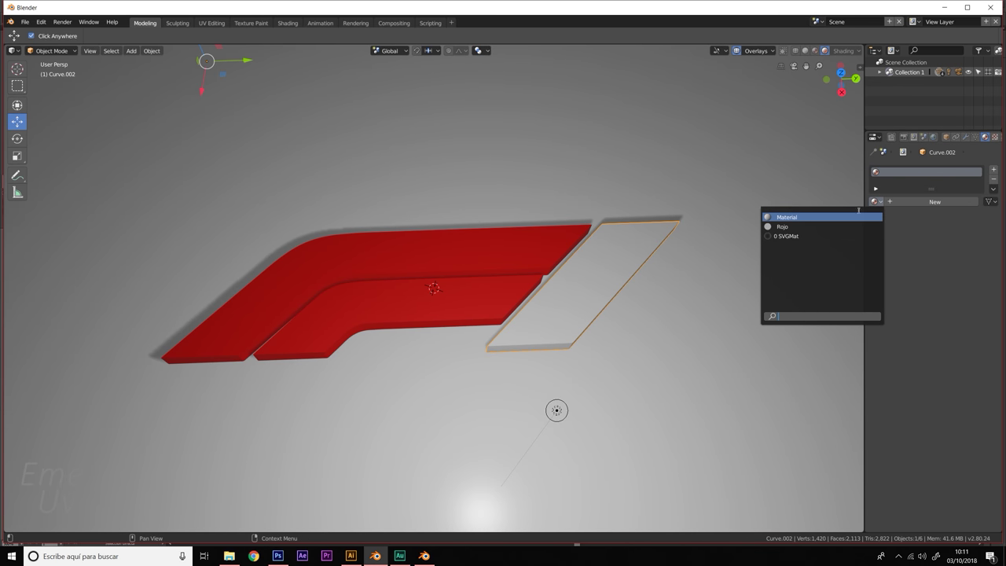
{"action": "left_click", "coordinate": [808, 225]}
{"action": "mouse_move", "coordinate": [569, 270]}
{"action": "middle_mouse_down"}
{"action": "mouse_move", "coordinate": [465, 361]}
{"action": "mouse_move", "coordinate": [577, 299]}
{"action": "mouse_move", "coordinate": [583, 321]}
{"action": "mouse_move", "coordinate": [584, 255]}
{"action": "mouse_move", "coordinate": [581, 317]}
{"action": "mouse_move", "coordinate": [592, 318]}
{"action": "mouse_move", "coordinate": [622, 411]}
{"action": "middle_mouse_up"}
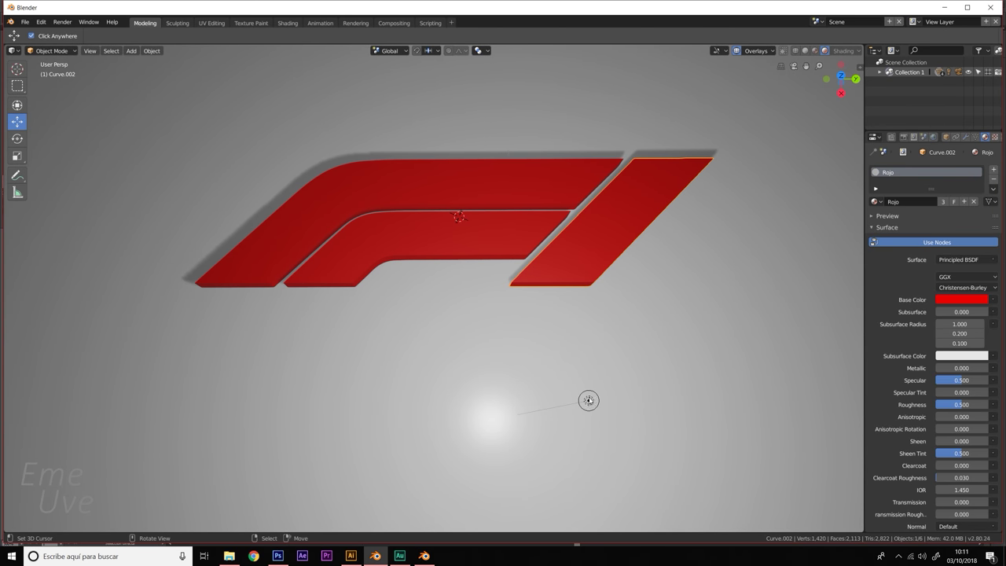
- Select the lamp and move it, first along X, then along Y
{"action": "left_click", "coordinate": [589, 401]}
{"action": "key", "text": "g"}
{"action": "key", "text": "x"}
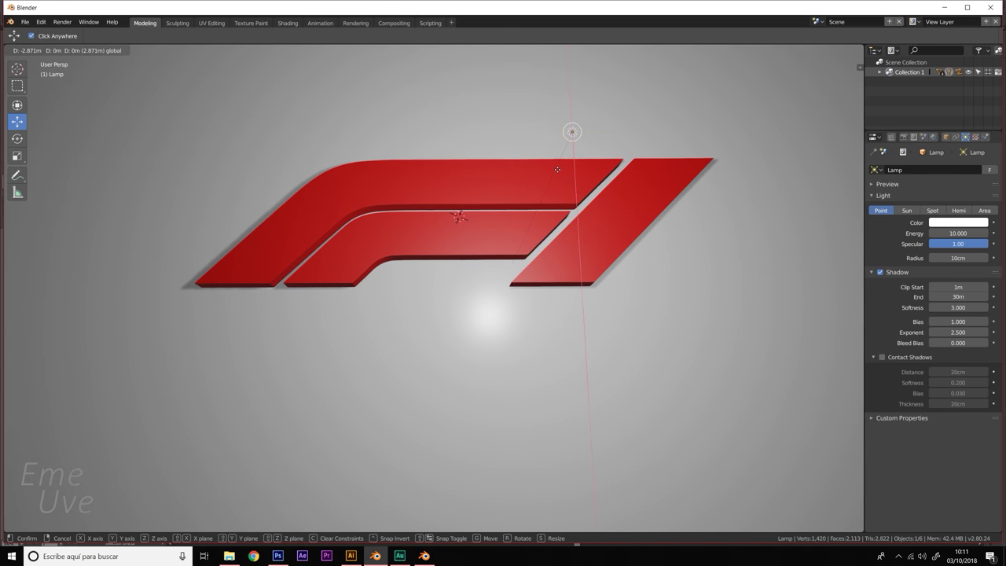
{"action": "left_click", "coordinate": [619, 132]}
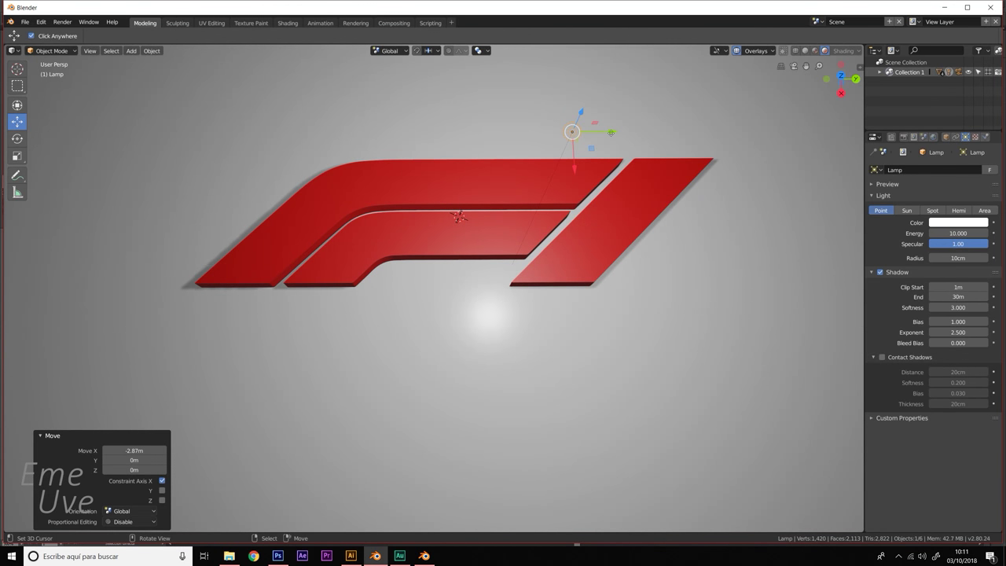
{"action": "key", "text": "g"}
{"action": "key", "text": "y"}
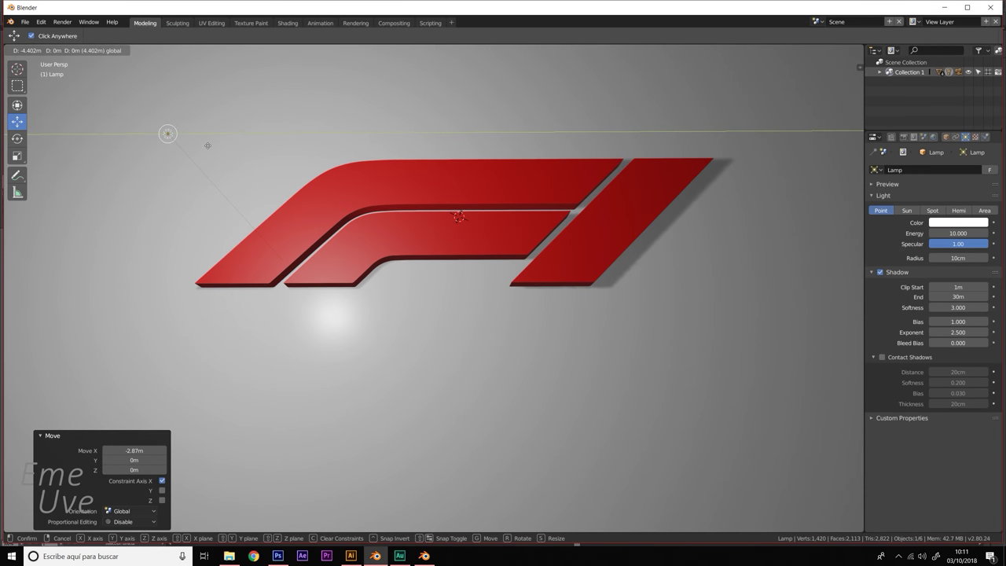
{"action": "key", "text": "y"}
{"action": "left_click", "coordinate": [821, 141]}
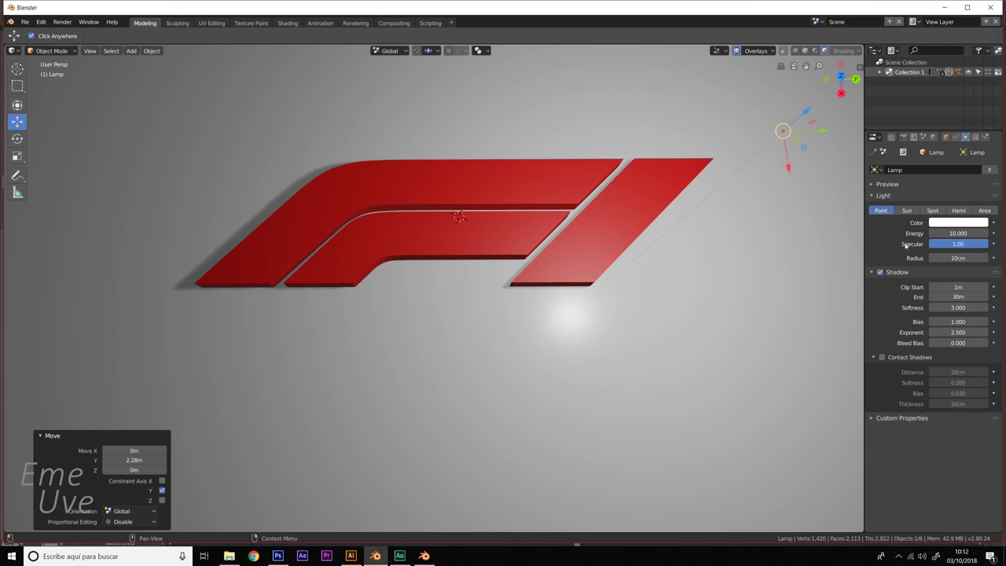
- Enable Bloom in the render settings and slide the lamp 1.32 m along Y
{"action": "left_click", "coordinate": [905, 140]}
{"action": "scroll", "coordinate": [919, 471], "scroll_direction": "down", "scroll_amount": 2}
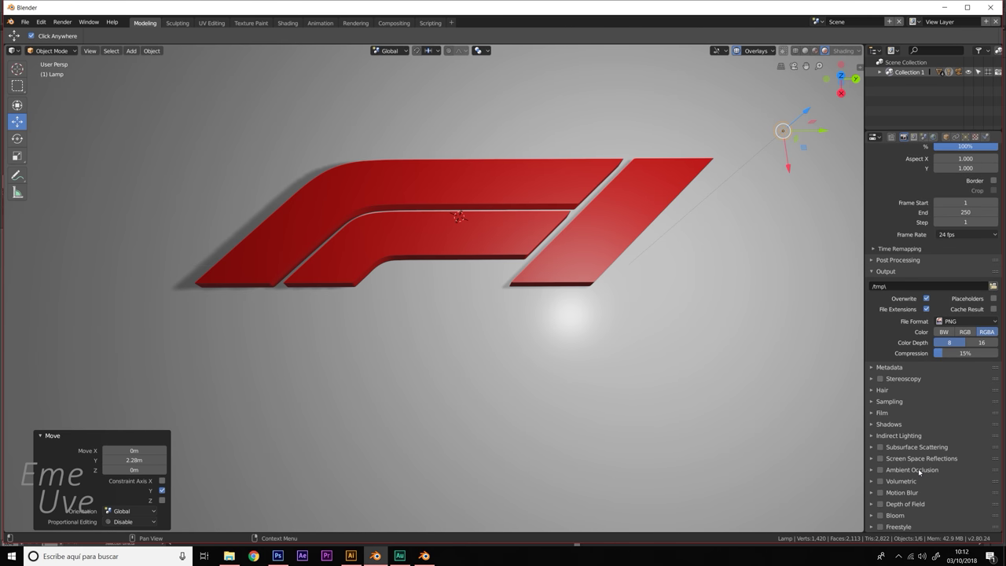
{"action": "left_click", "coordinate": [879, 515]}
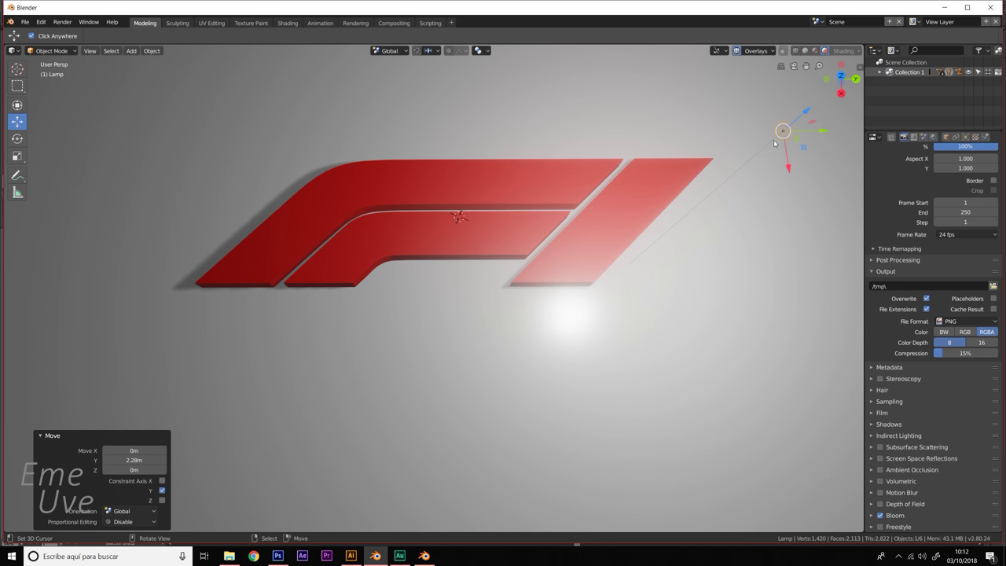
{"action": "mouse_move", "coordinate": [822, 129]}
{"action": "left_mouse_down"}
{"action": "mouse_move", "coordinate": [427, 133]}
{"action": "mouse_move", "coordinate": [550, 133]}
{"action": "left_mouse_up"}
{"action": "mouse_move", "coordinate": [56, 198]}
{"action": "middle_mouse_down"}
{"action": "mouse_move", "coordinate": [359, 271]}
{"action": "mouse_move", "coordinate": [392, 342]}
{"action": "middle_mouse_up"}
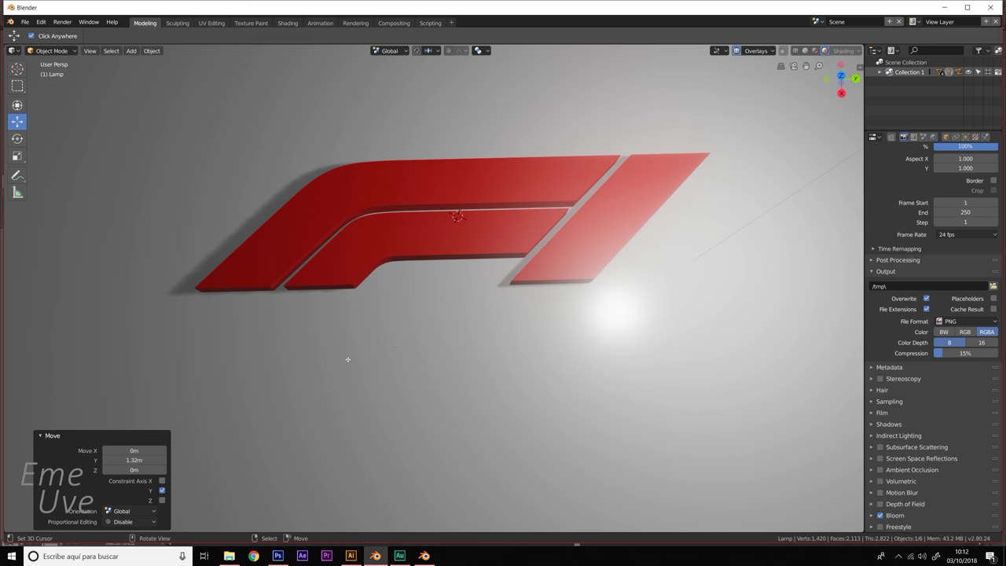
- Look through the scene camera and enable Lock Camera to View in the sidebar
{"action": "key", "text": "KP_0"}
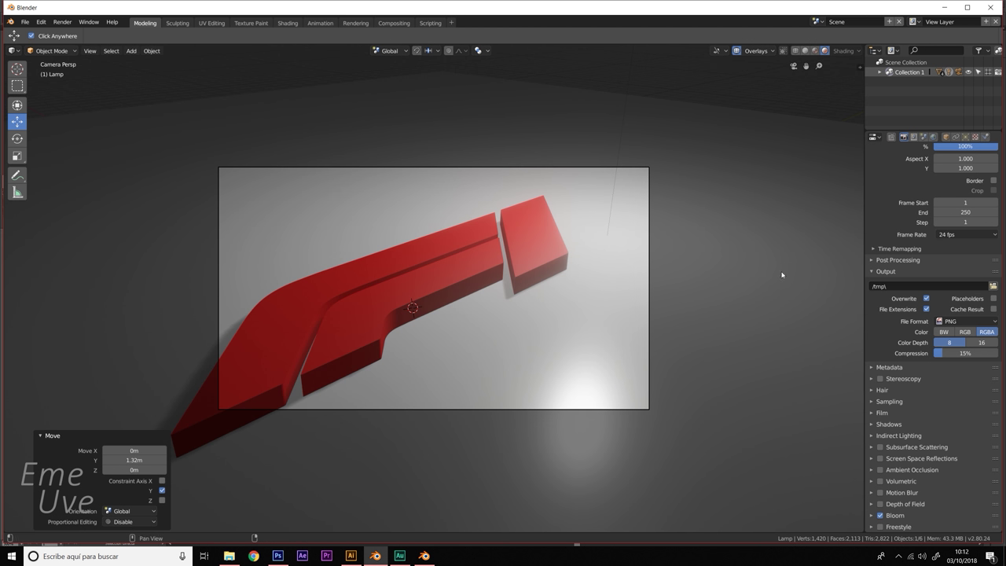
{"action": "key", "text": "n"}
{"action": "left_click", "coordinate": [855, 320]}
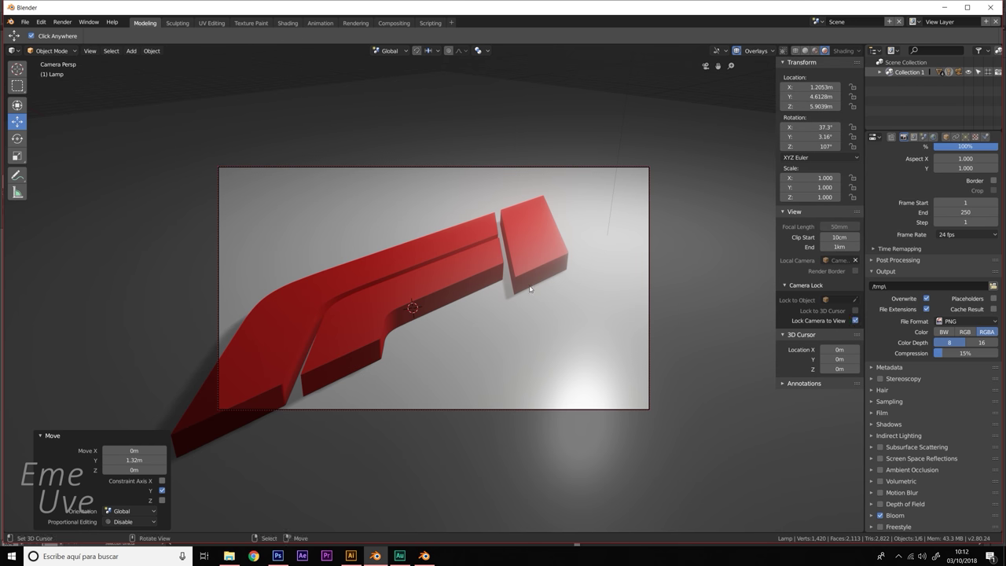
- Orbit and zoom the locked camera to frame the red F1 logo at a low angle
{"action": "mouse_move", "coordinate": [473, 288]}
{"action": "middle_mouse_down"}
{"action": "mouse_move", "coordinate": [450, 338]}
{"action": "mouse_move", "coordinate": [505, 312]}
{"action": "mouse_move", "coordinate": [471, 281]}
{"action": "middle_mouse_up"}
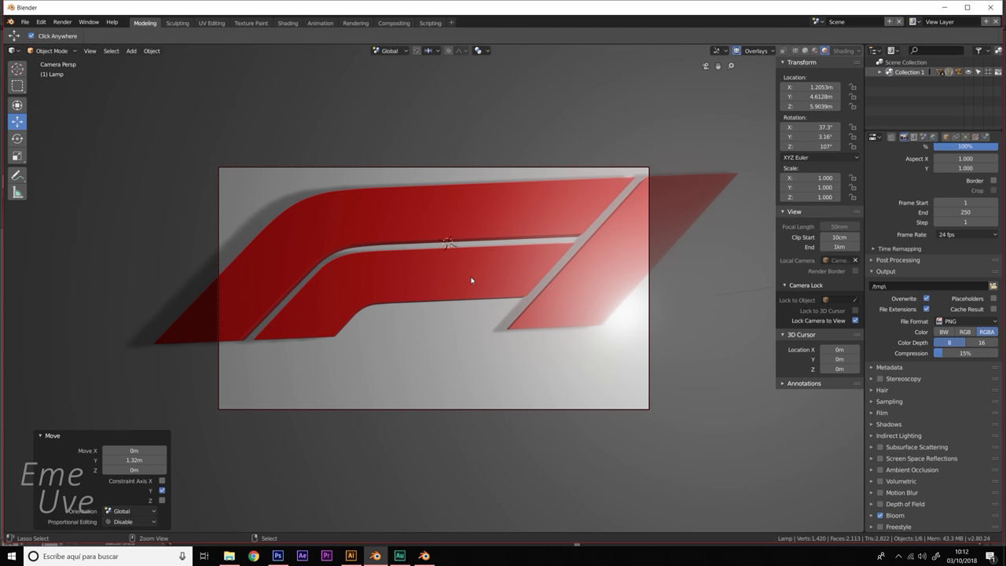
{"action": "scroll", "coordinate": [465, 267], "scroll_direction": "down", "scroll_amount": 3}
{"action": "scroll", "coordinate": [462, 244], "scroll_direction": "up", "scroll_amount": 5}
{"action": "scroll", "coordinate": [462, 239], "scroll_direction": "down", "scroll_amount": 4}
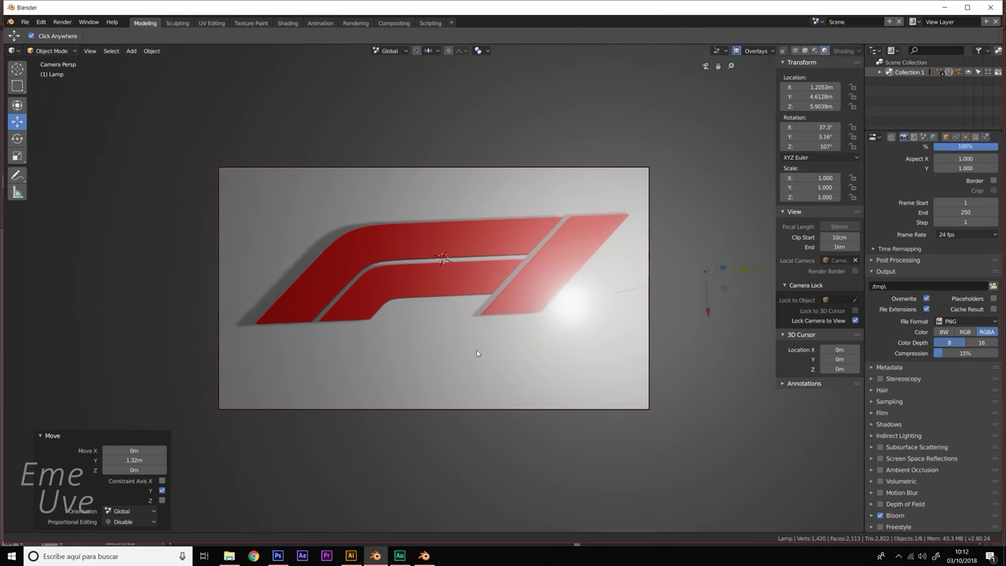
{"action": "scroll", "coordinate": [468, 319], "scroll_direction": "up", "scroll_amount": 2}
{"action": "middle_click_drag", "start_coordinate": [468, 320], "coordinate": [492, 329]}
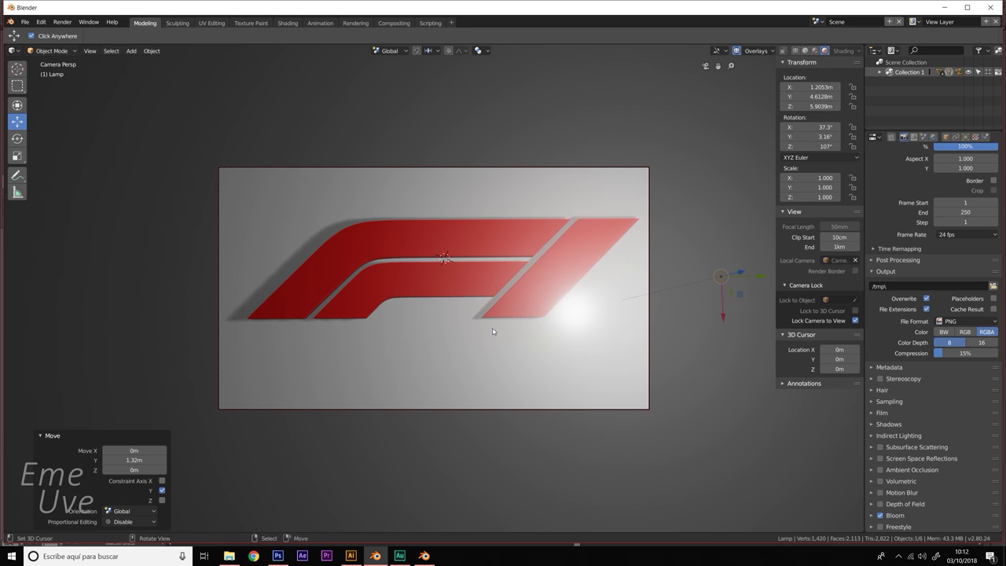
{"action": "mouse_move", "coordinate": [492, 328]}
{"action": "middle_mouse_down"}
{"action": "mouse_move", "coordinate": [462, 332]}
{"action": "mouse_move", "coordinate": [478, 340]}
{"action": "mouse_move", "coordinate": [484, 324]}
{"action": "middle_mouse_up"}
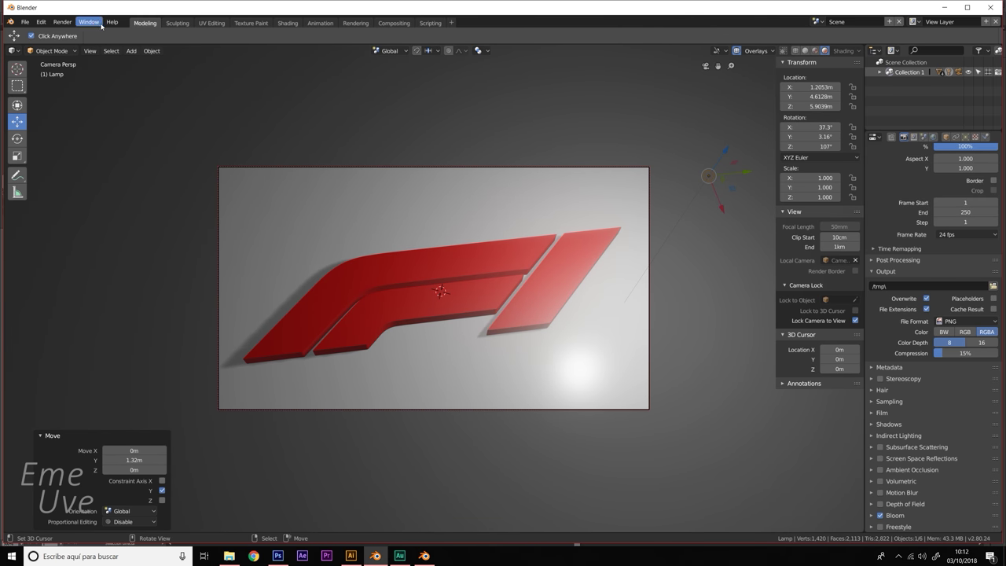
{"action": "middle_click_drag", "start_coordinate": [303, 126], "coordinate": [348, 216]}
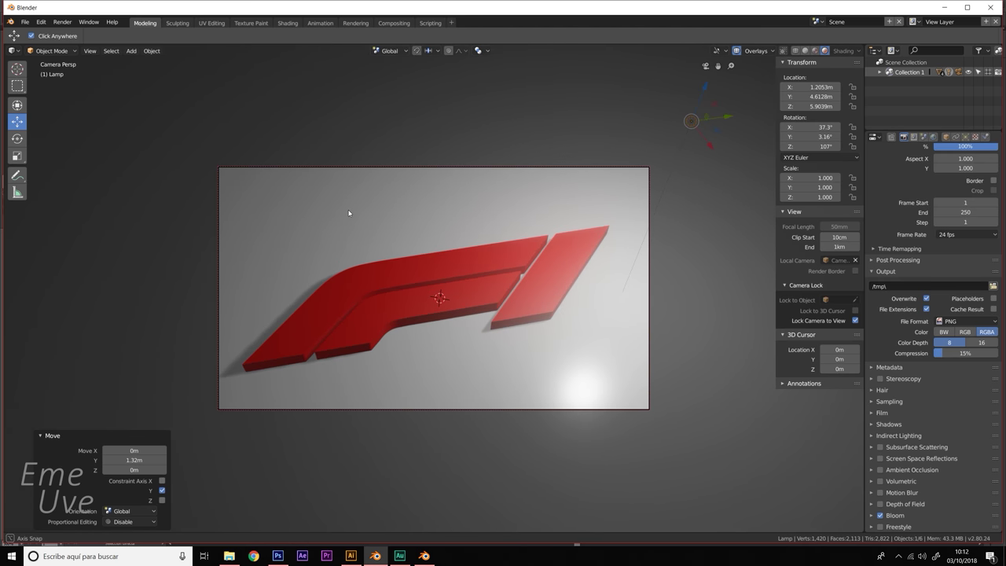
- Switch to the Animation workspace, widen the main viewport, and view through the camera
{"action": "left_click", "coordinate": [320, 24]}
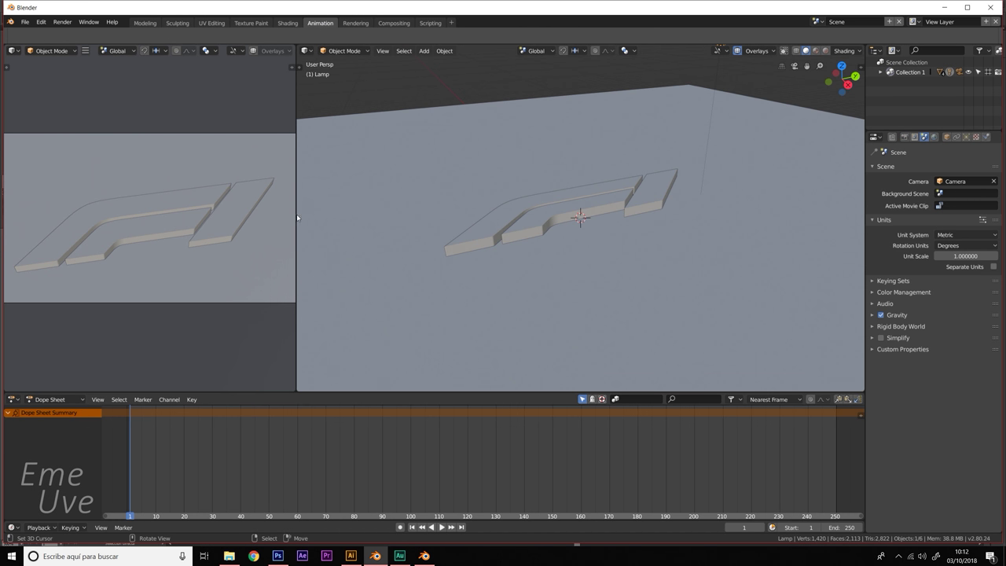
{"action": "left_click_drag", "start_coordinate": [297, 218], "coordinate": [49, 220]}
{"action": "mouse_move", "coordinate": [539, 247]}
{"action": "middle_mouse_down"}
{"action": "mouse_move", "coordinate": [568, 246]}
{"action": "mouse_move", "coordinate": [518, 240]}
{"action": "middle_mouse_up"}
{"action": "key", "text": "n"}
{"action": "right_click", "coordinate": [470, 230], "text": "shift"}
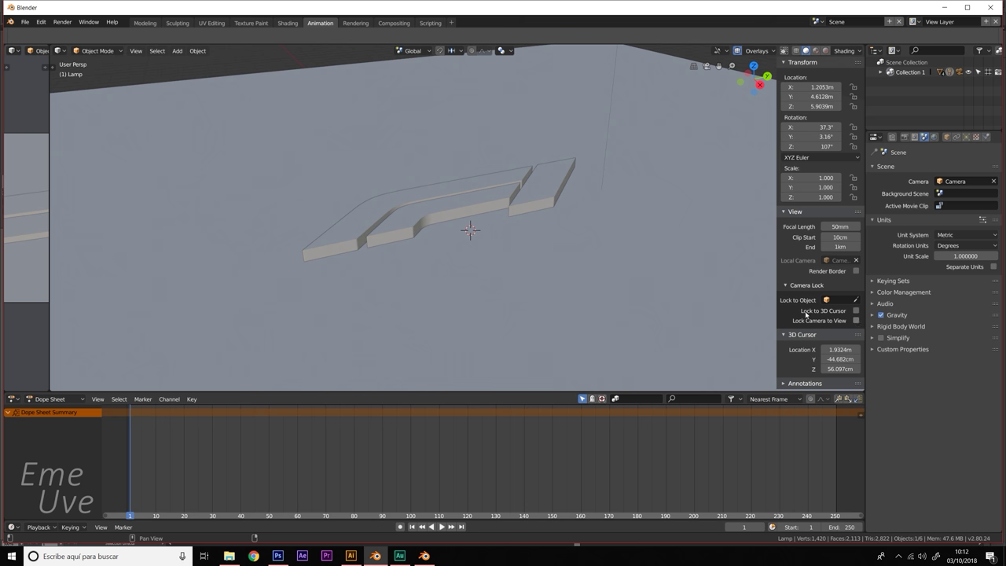
{"action": "key", "text": "KP_0"}
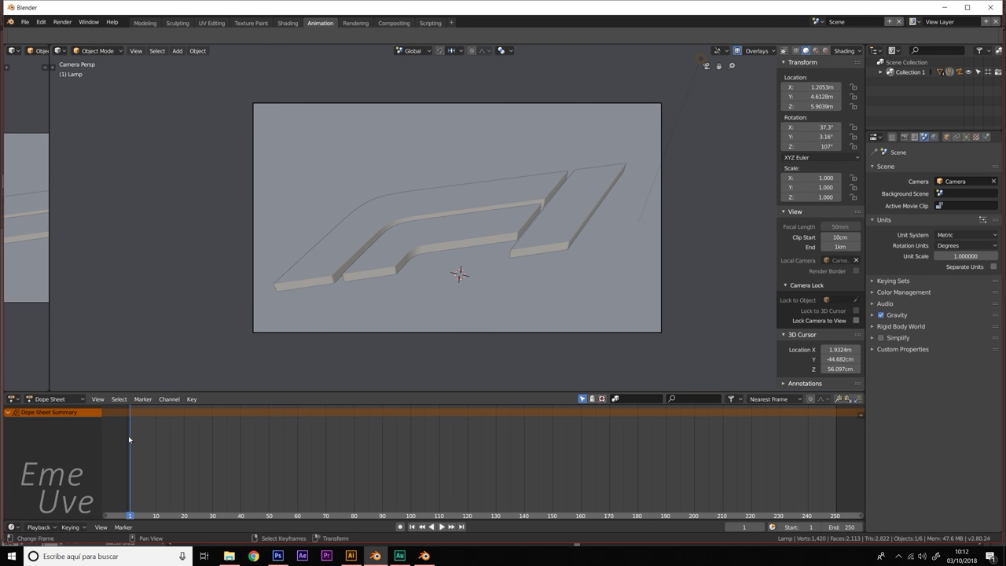
- Set the timeline end frame to 300, fit the range, and return to camera view
{"action": "key", "text": "space"}
{"action": "left_click", "coordinate": [437, 526]}
{"action": "type", "text": "300"}
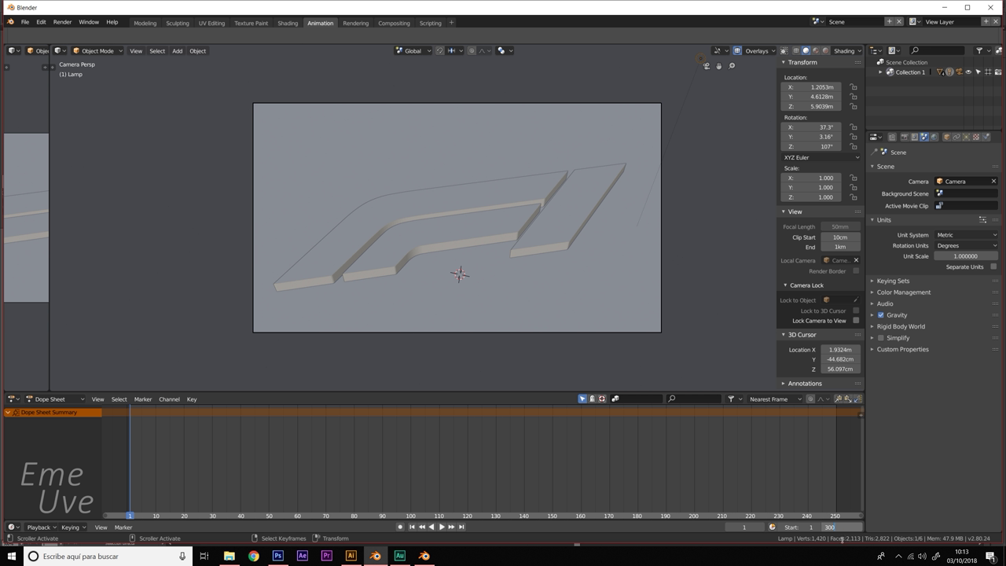
{"action": "key", "text": "Return"}
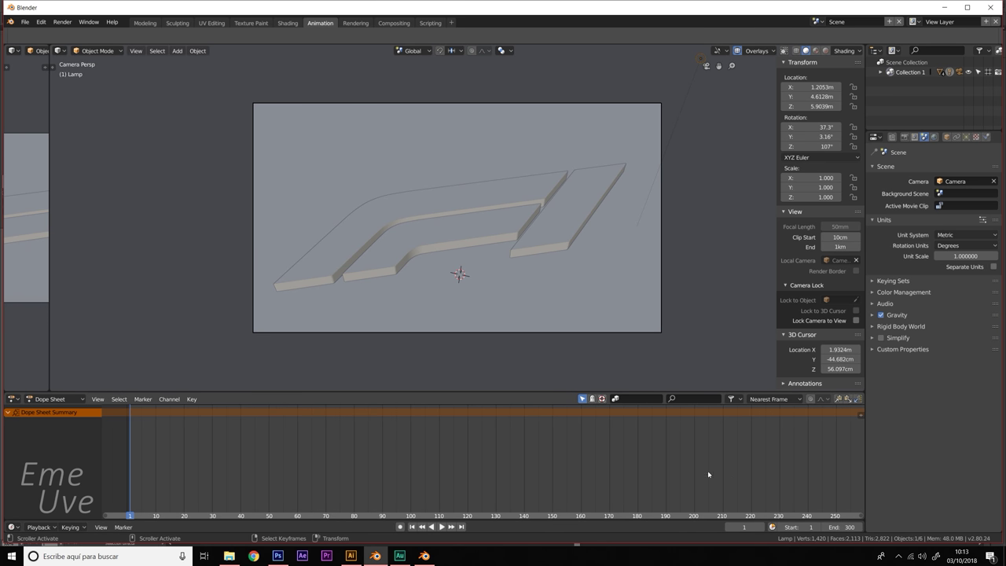
{"action": "key", "text": "Home"}
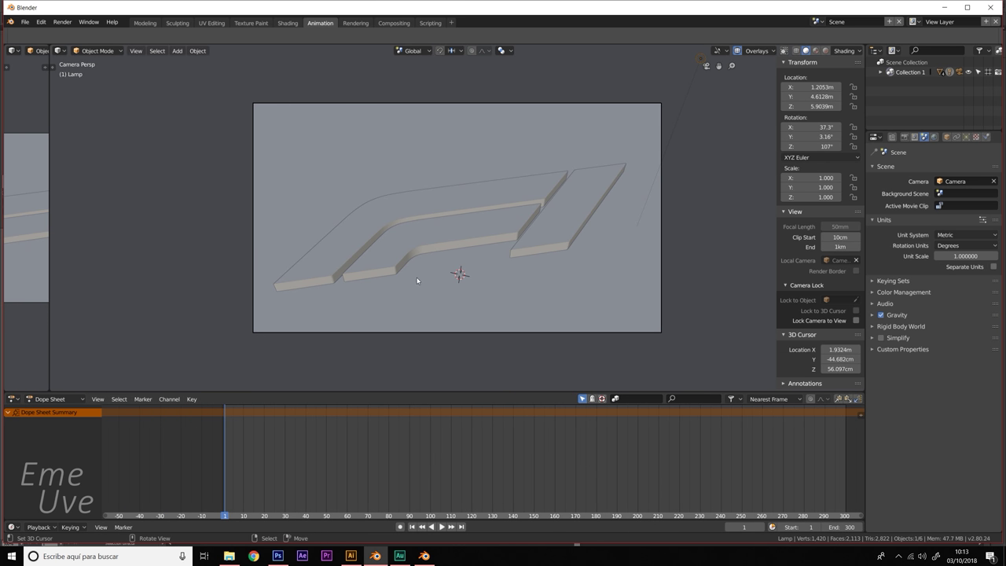
{"action": "middle_click_drag", "start_coordinate": [417, 280], "coordinate": [429, 270]}
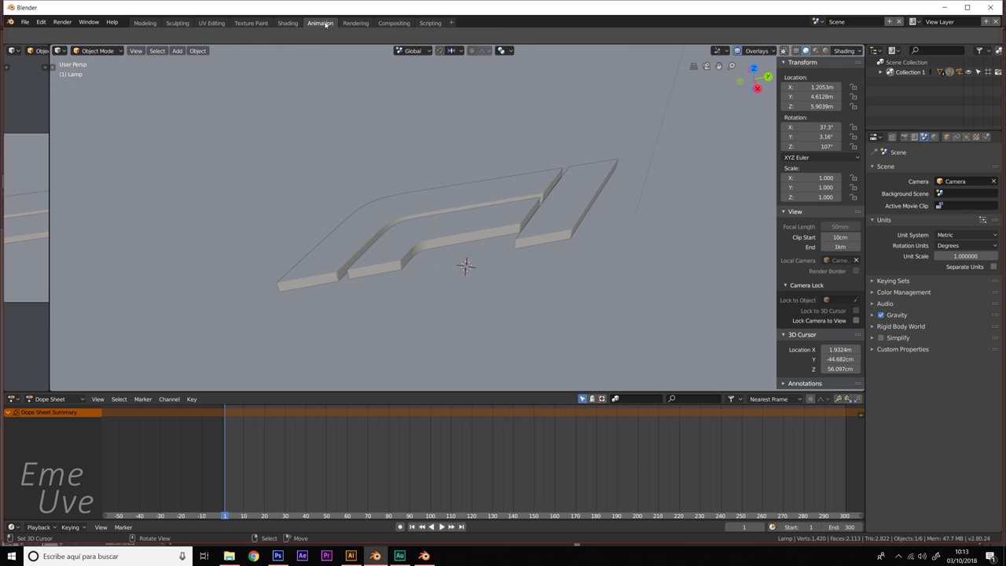
{"action": "key", "text": "KP_0"}
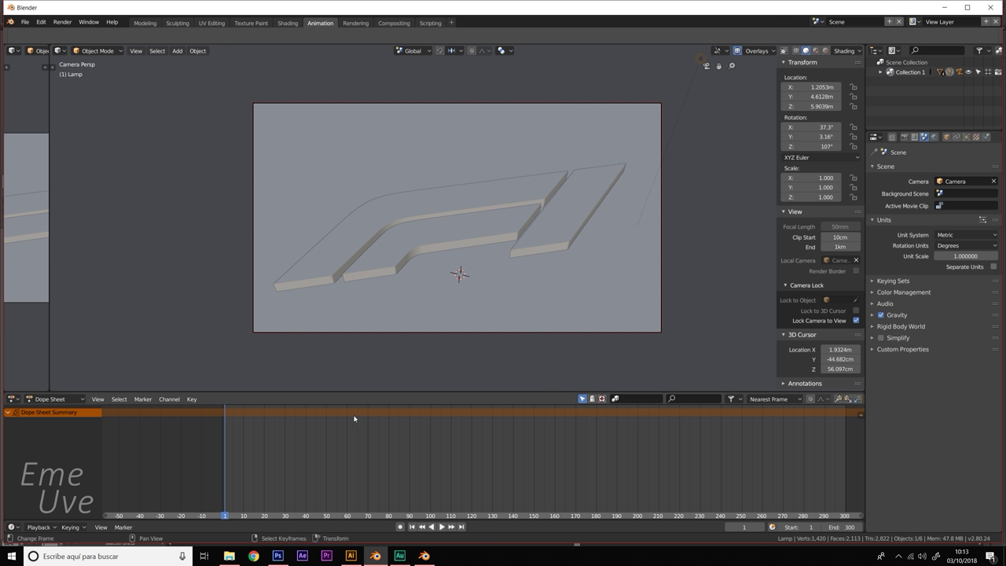
- Turn on auto-keying, select Camera in the outliner, and record its starting pose
{"action": "left_click", "coordinate": [400, 526]}
{"action": "middle_click_drag", "start_coordinate": [439, 287], "coordinate": [443, 286]}
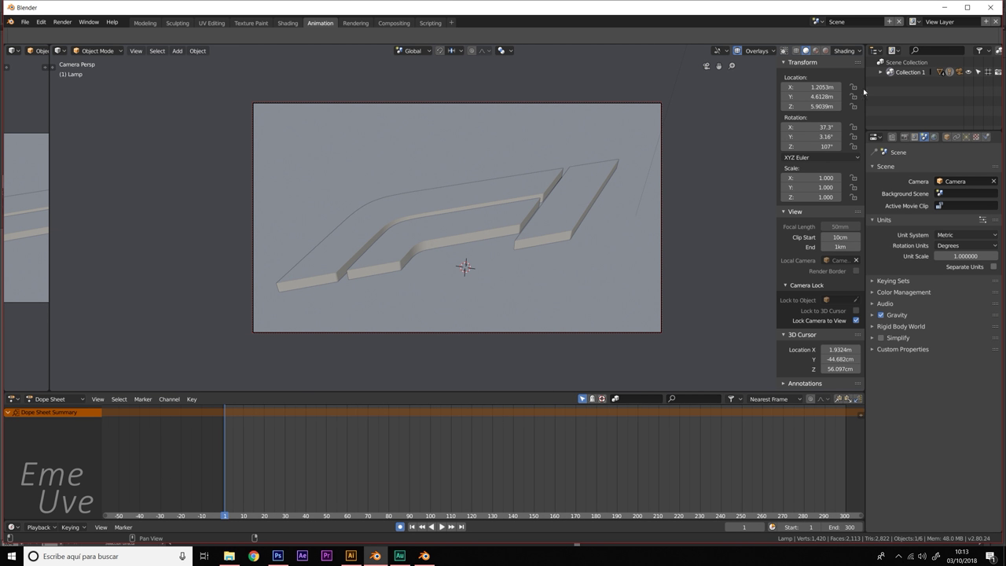
{"action": "left_click", "coordinate": [881, 72]}
{"action": "left_click", "coordinate": [914, 82]}
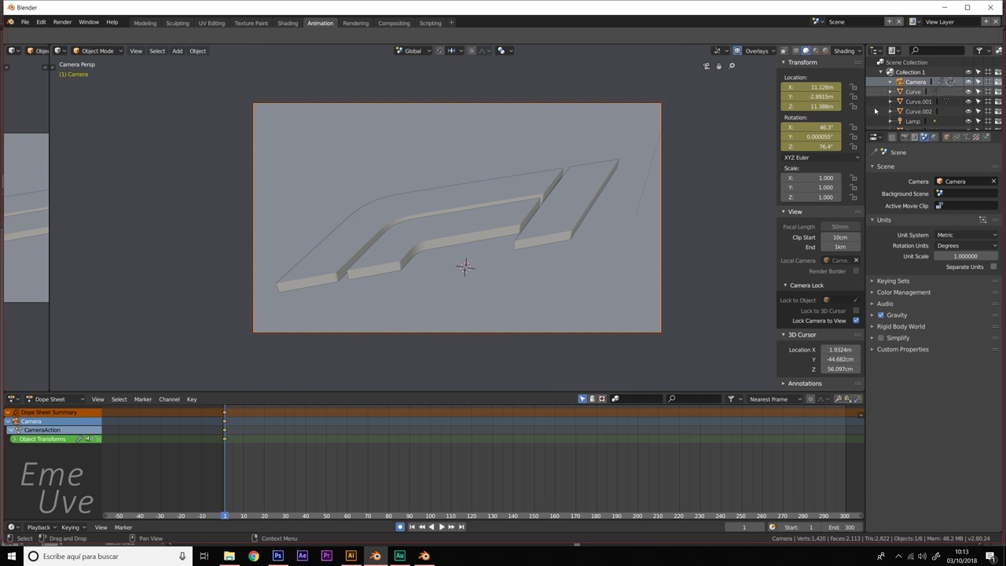
{"action": "middle_click_drag", "start_coordinate": [566, 254], "coordinate": [540, 257]}
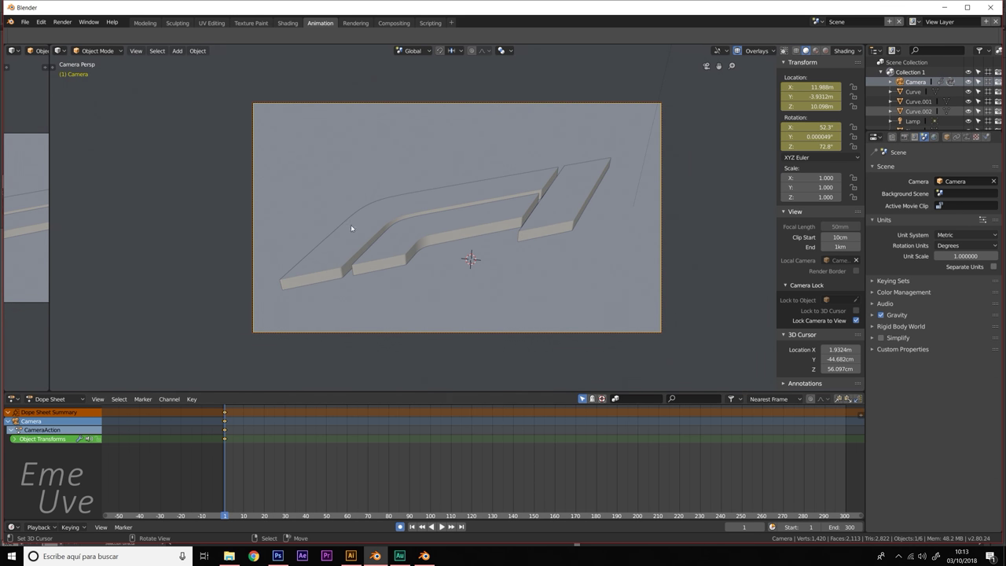
{"action": "left_click", "coordinate": [441, 526]}
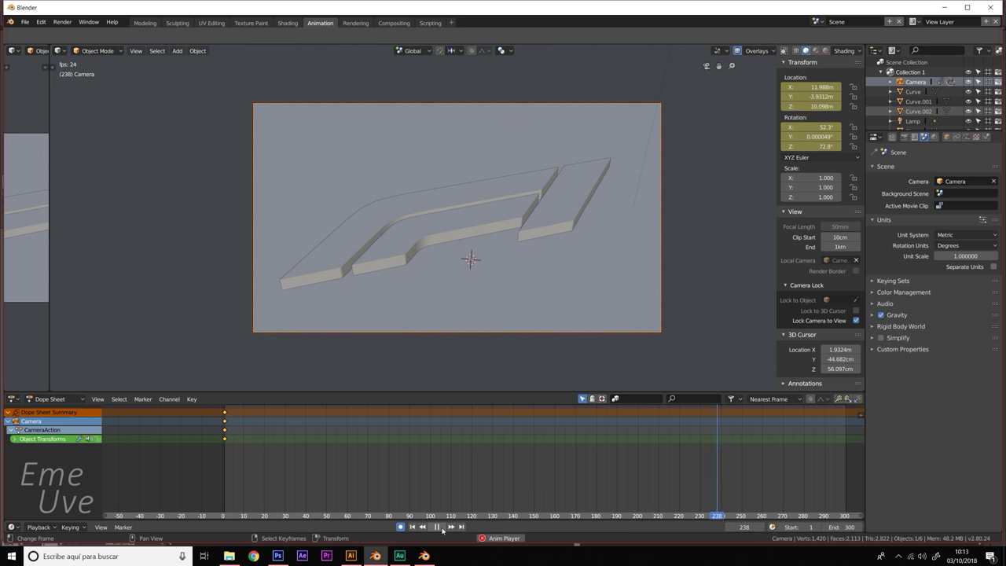
- At frame 300, orbit the camera to a near-frontal view and keyframe it
{"action": "left_click_drag", "start_coordinate": [810, 445], "coordinate": [844, 445]}
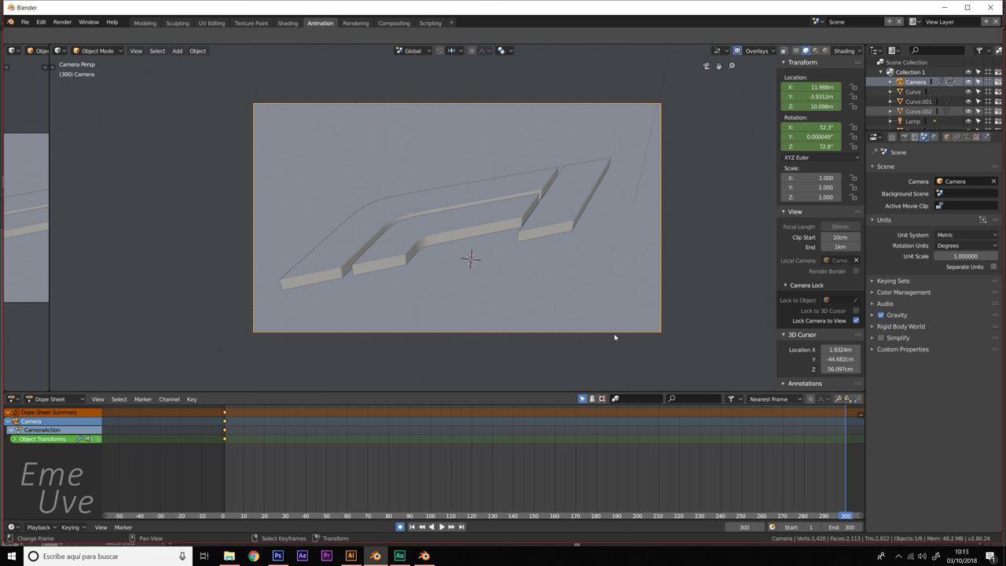
{"action": "mouse_move", "coordinate": [613, 333]}
{"action": "middle_mouse_down"}
{"action": "mouse_move", "coordinate": [494, 270]}
{"action": "mouse_move", "coordinate": [490, 287]}
{"action": "middle_mouse_up"}
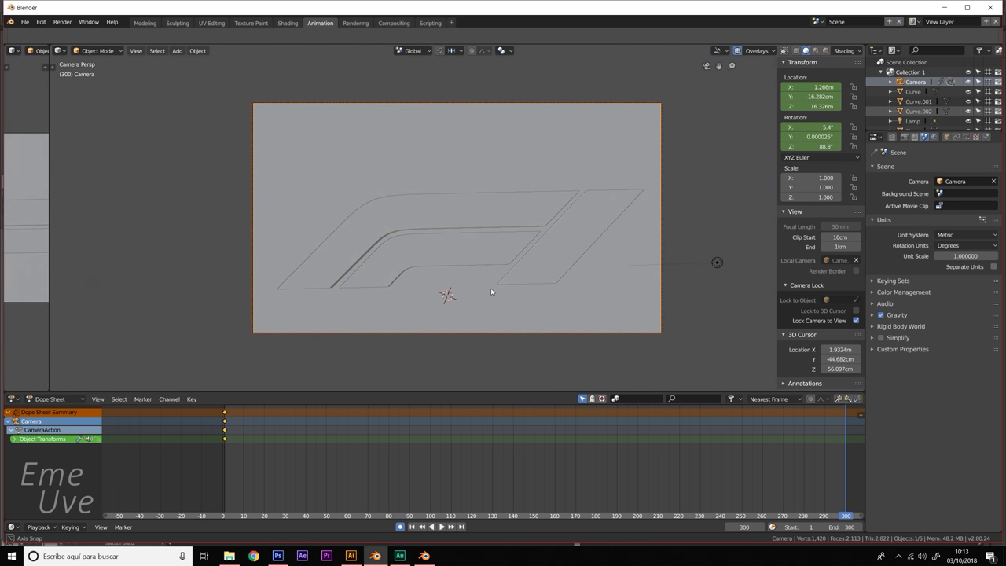
{"action": "key", "text": "i"}
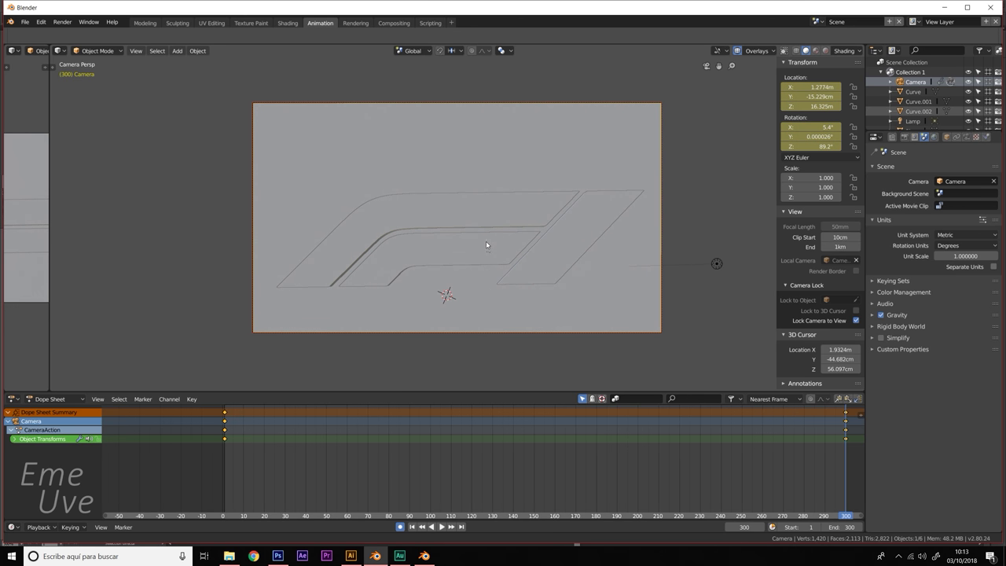
{"action": "middle_click_drag", "start_coordinate": [485, 240], "coordinate": [485, 231]}
- Play back the camera move and stop at frame 1
{"action": "key", "text": "shift+ctrl+space"}
{"action": "left_click_drag", "start_coordinate": [845, 435], "coordinate": [223, 436]}
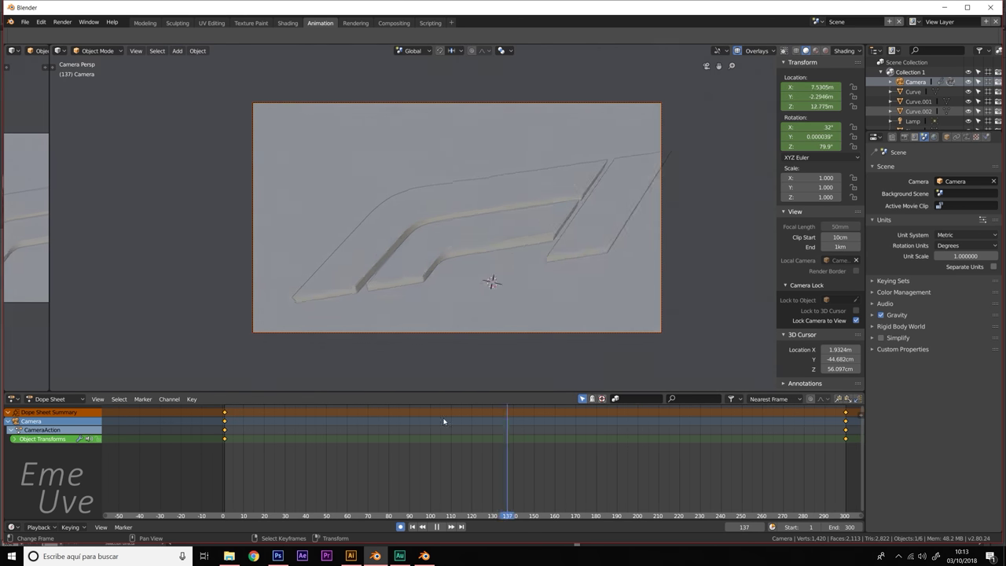
{"action": "left_click", "coordinate": [441, 525]}
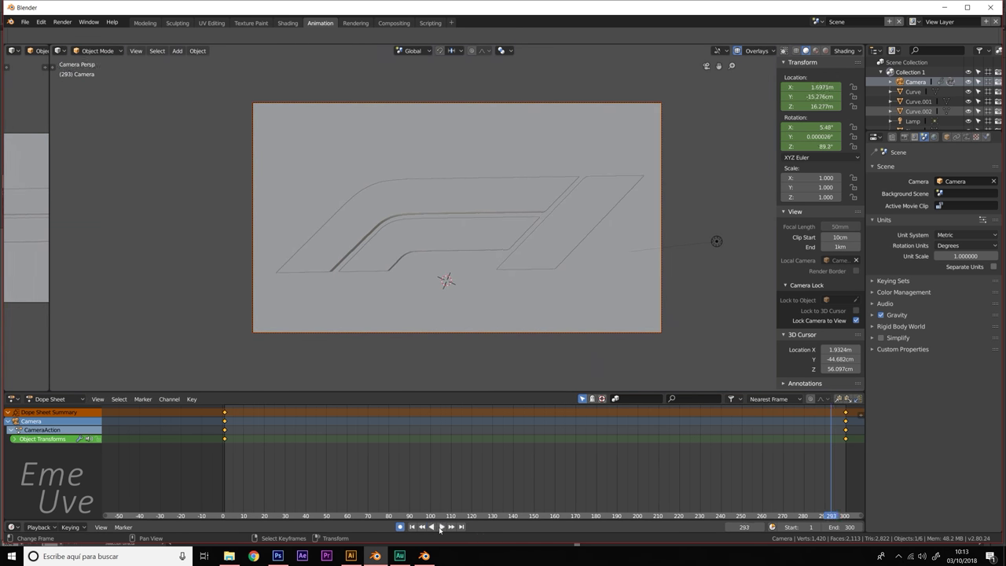
{"action": "left_click_drag", "start_coordinate": [721, 414], "coordinate": [226, 422]}
{"action": "key", "text": "space"}
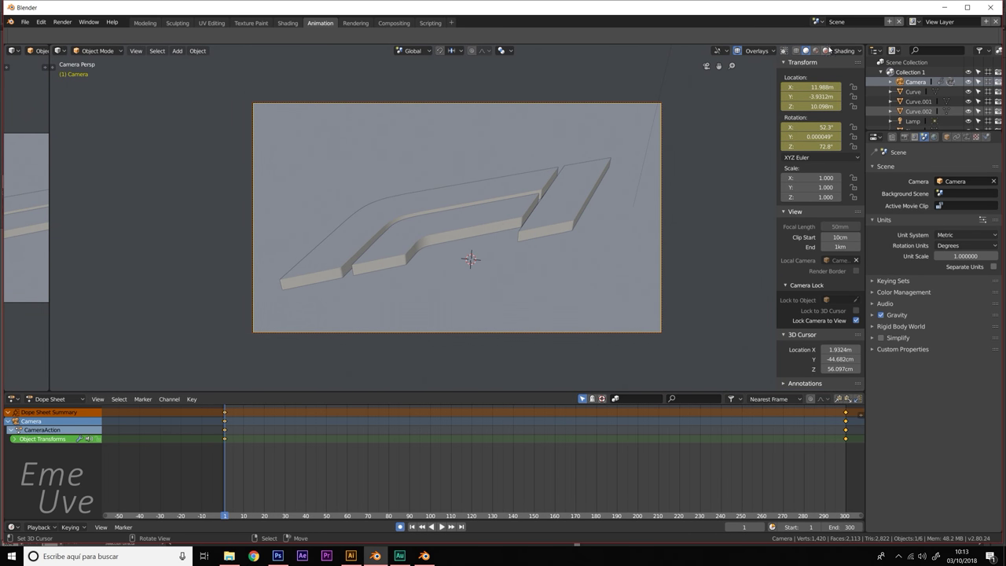
- Show rendered lighting, undo the frame-300 camera keyframe, and jump to frame 300
{"action": "left_click", "coordinate": [825, 50]}
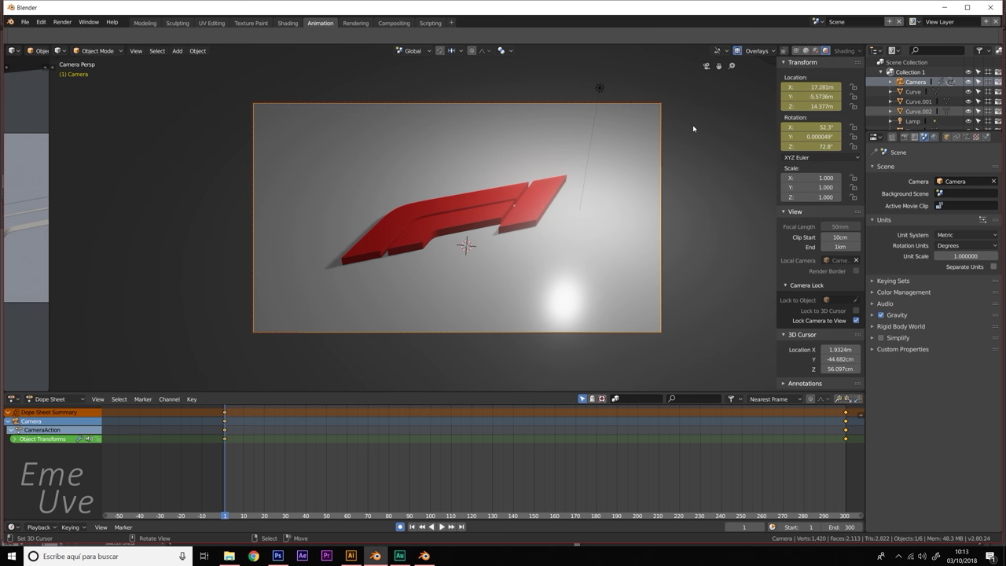
{"action": "key", "text": "ctrl+z"}
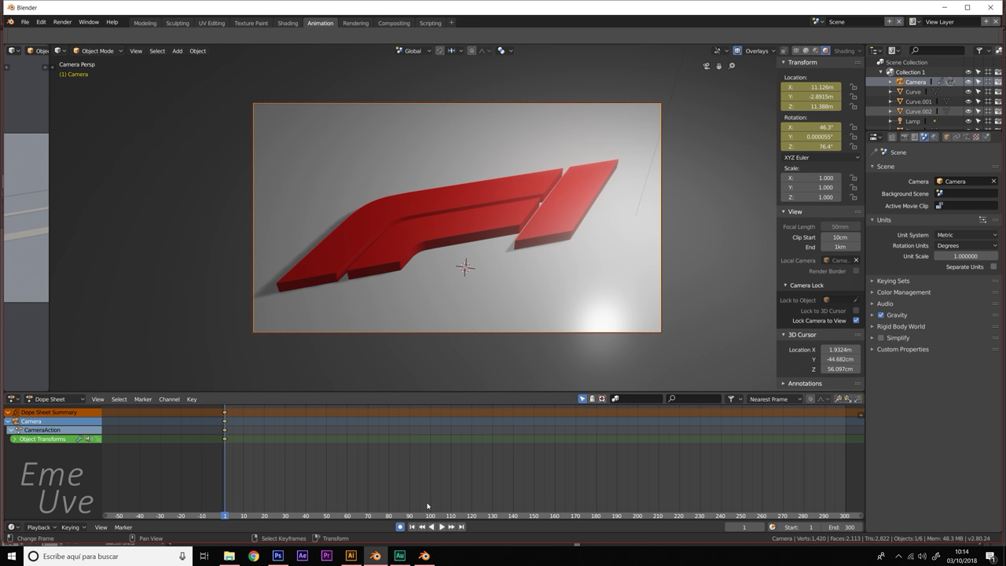
{"action": "left_click", "coordinate": [442, 527]}
{"action": "left_click_drag", "start_coordinate": [449, 496], "coordinate": [845, 424]}
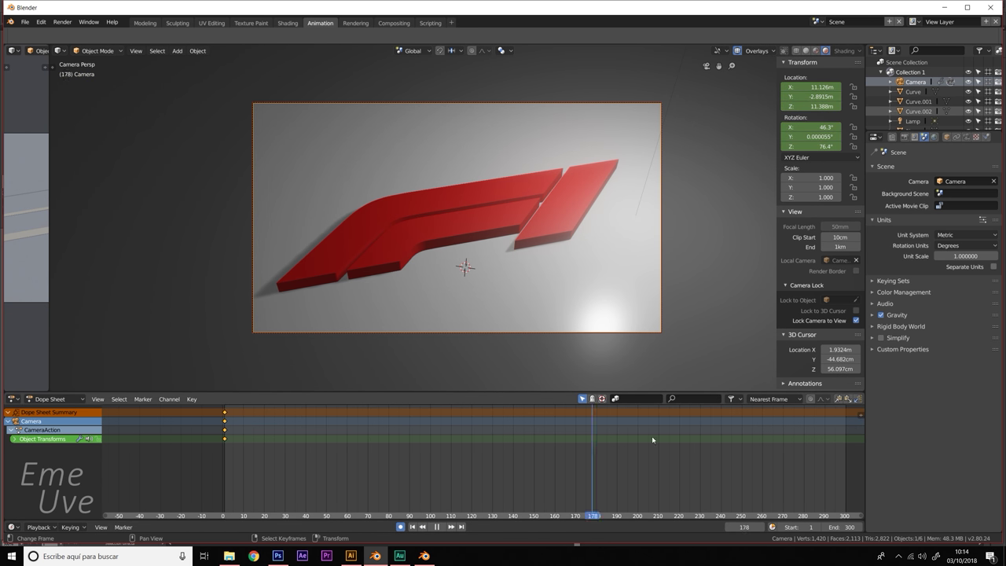
- Orbit the camera to face the logo, stop playback at frame 264, and select the lamp
{"action": "middle_click_drag", "start_coordinate": [678, 276], "coordinate": [588, 260]}
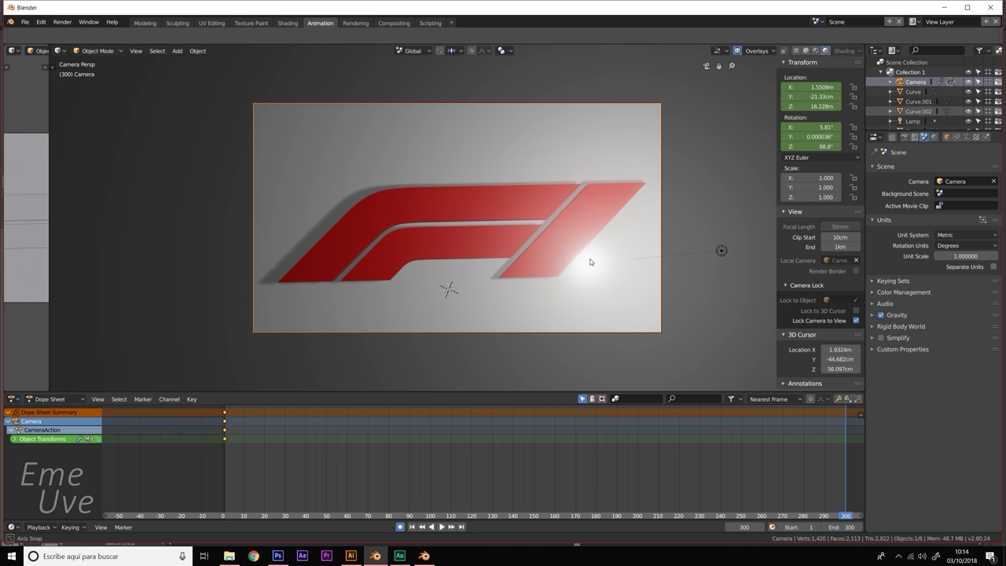
{"action": "left_click", "coordinate": [437, 422]}
{"action": "key", "text": "space"}
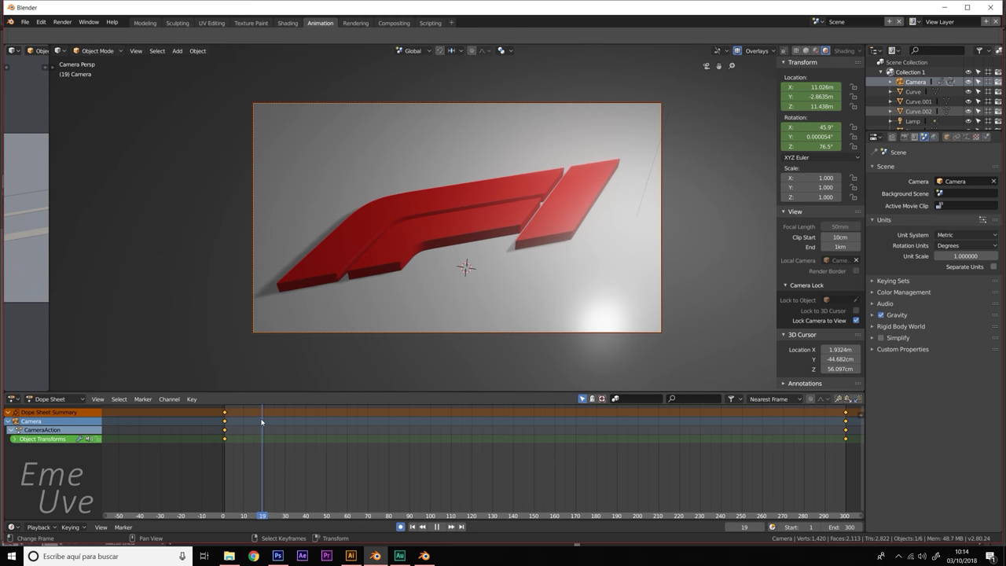
{"action": "key", "text": "space"}
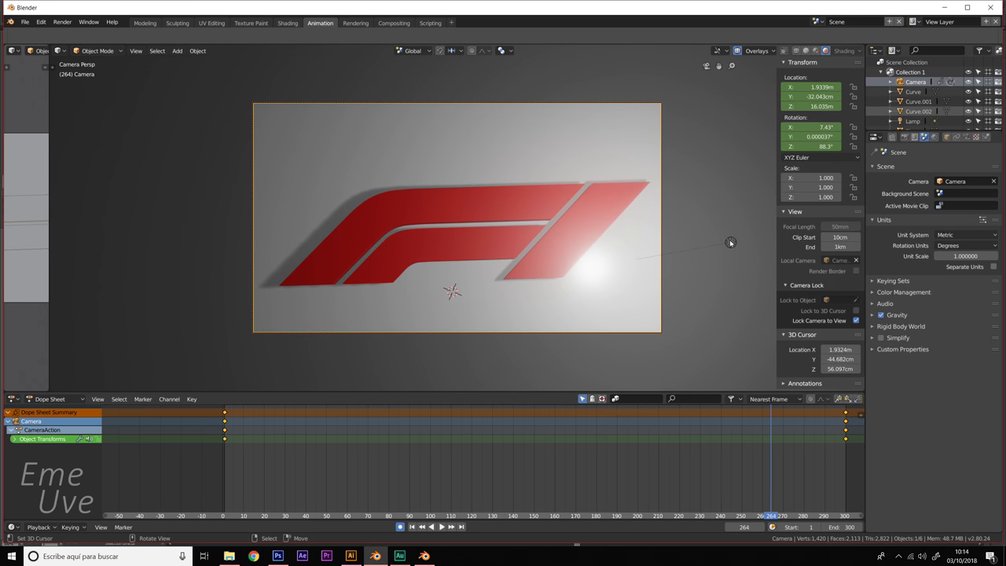
{"action": "left_click", "coordinate": [731, 244]}
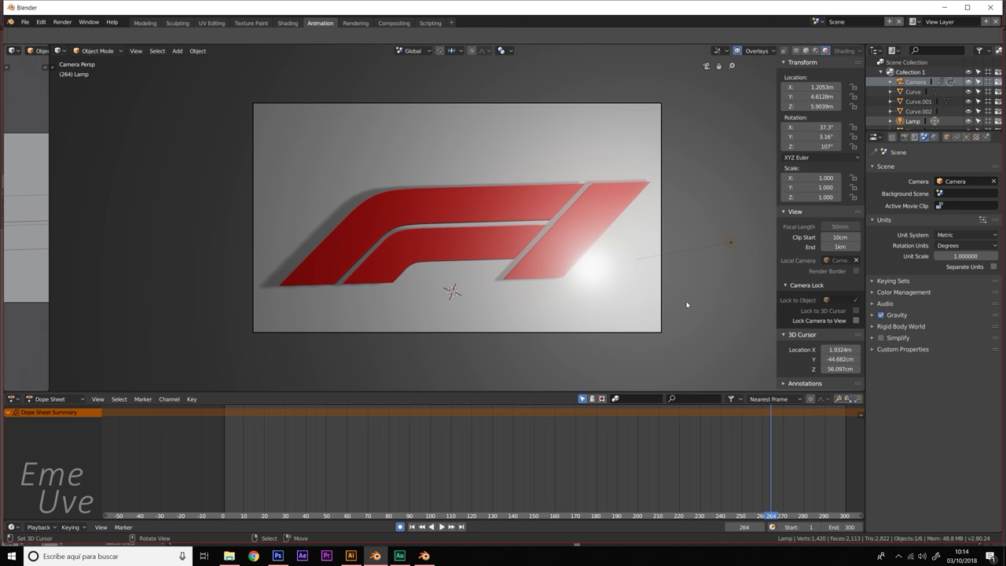
- Orbit away from the camera view and hide the viewport gizmos
{"action": "middle_click_drag", "start_coordinate": [687, 304], "coordinate": [621, 214]}
{"action": "key", "text": "ctrl+grave"}
{"action": "left_click", "coordinate": [629, 158]}
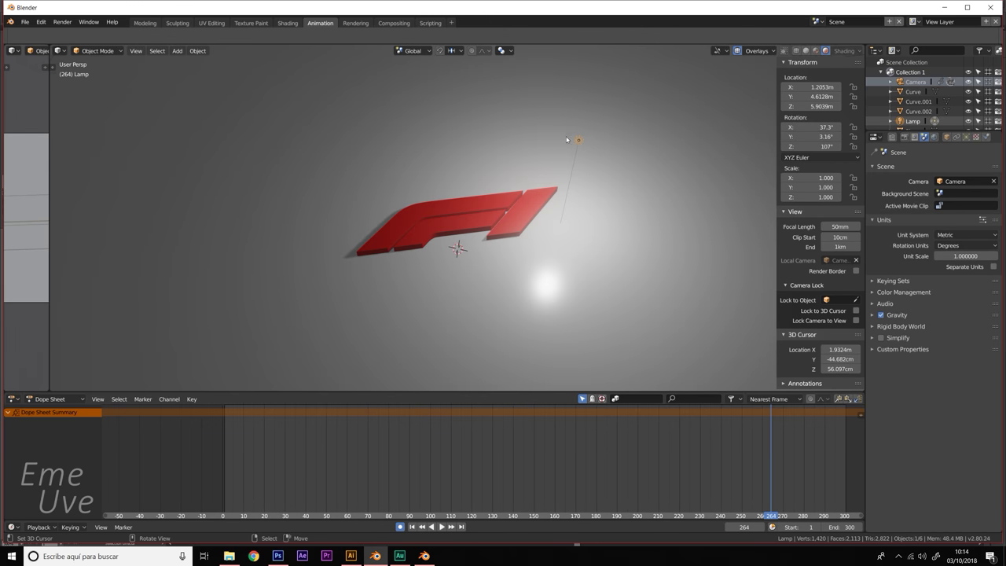
{"action": "left_click_drag", "start_coordinate": [579, 139], "coordinate": [654, 191]}
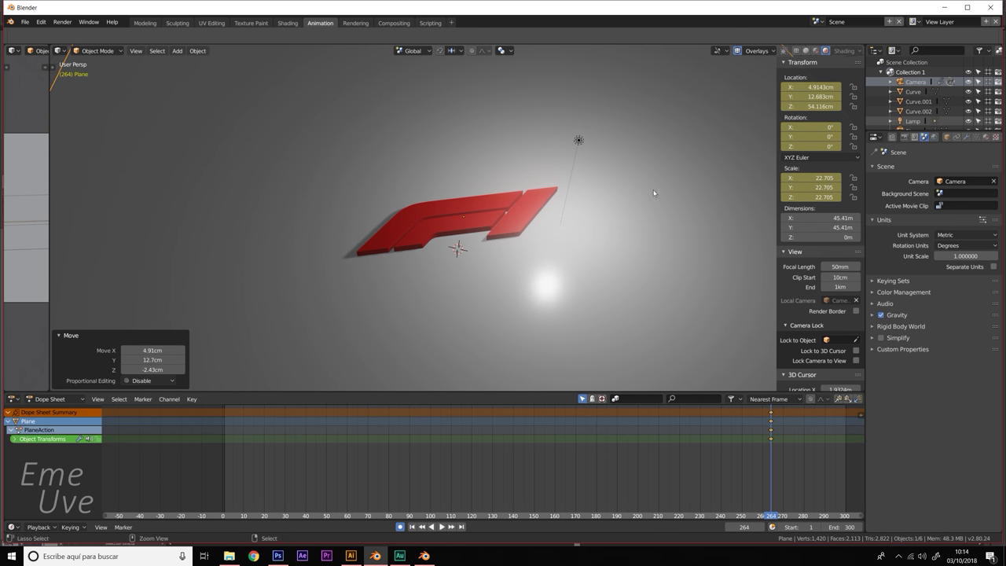
{"action": "key", "text": "ctrl+z"}
- Delete the old lamp and bring up the Add menu's light types
{"action": "left_click", "coordinate": [578, 141]}
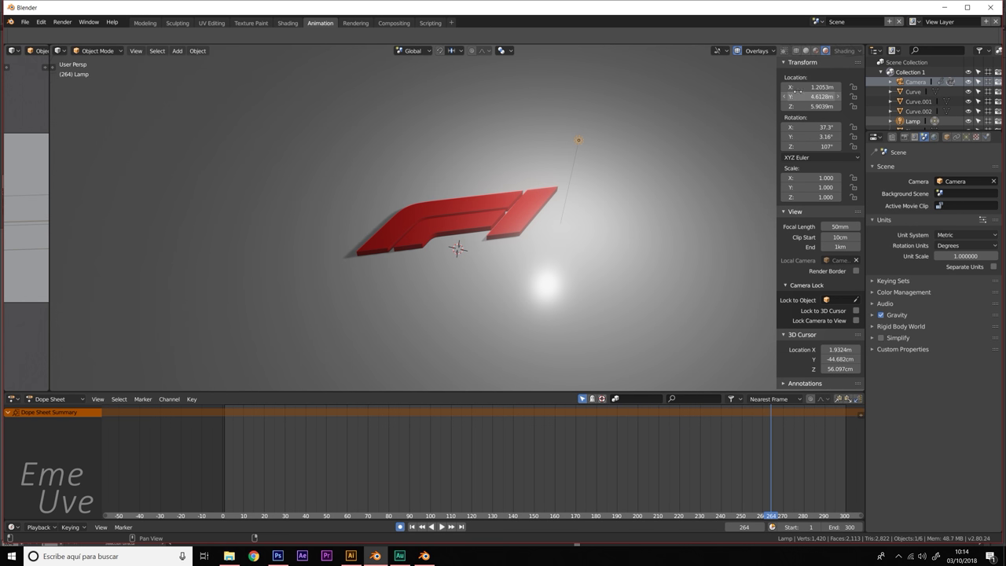
{"action": "key", "text": "x"}
{"action": "left_click", "coordinate": [585, 160]}
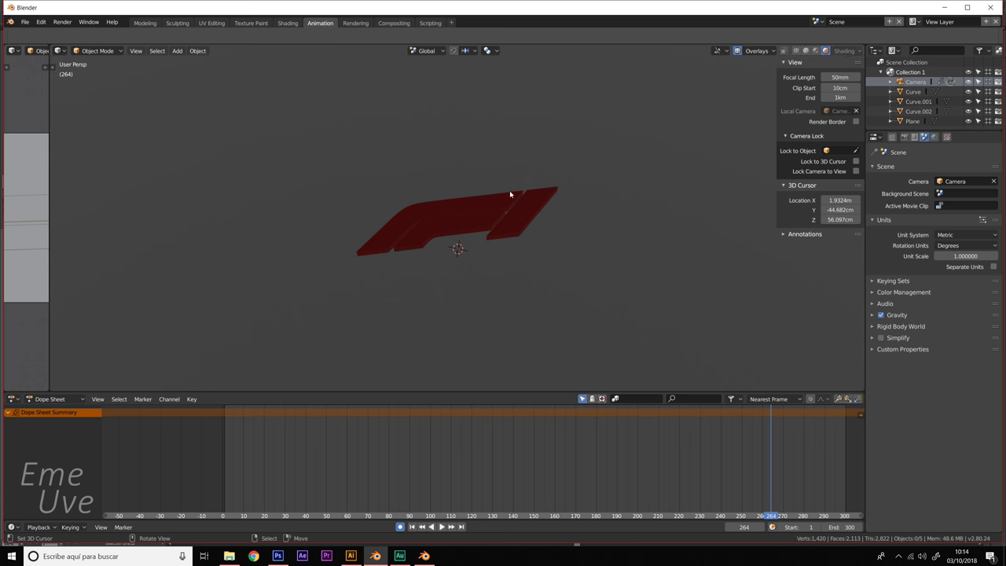
{"action": "key", "text": "shift+a"}
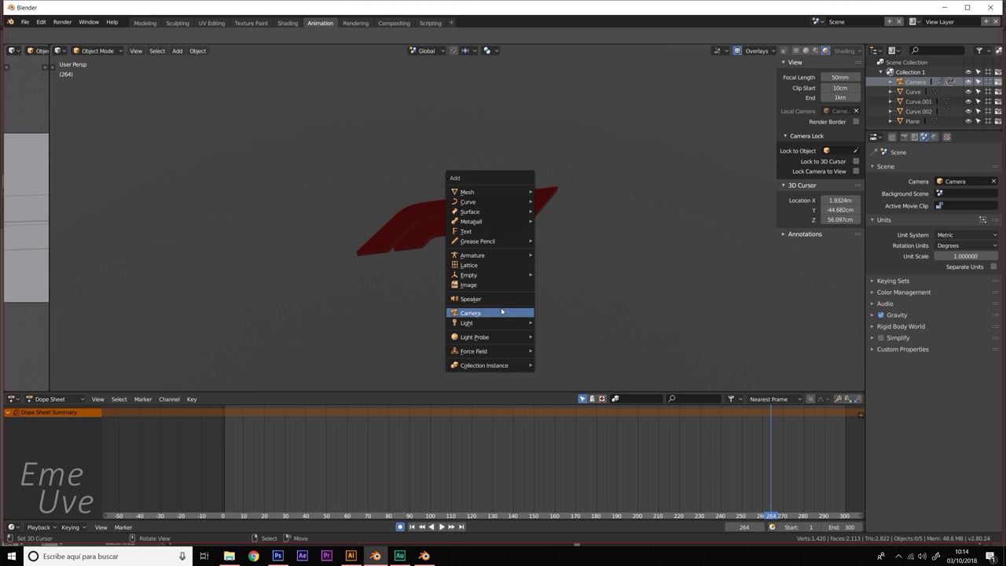
{"action": "mouse_move", "coordinate": [471, 323]}
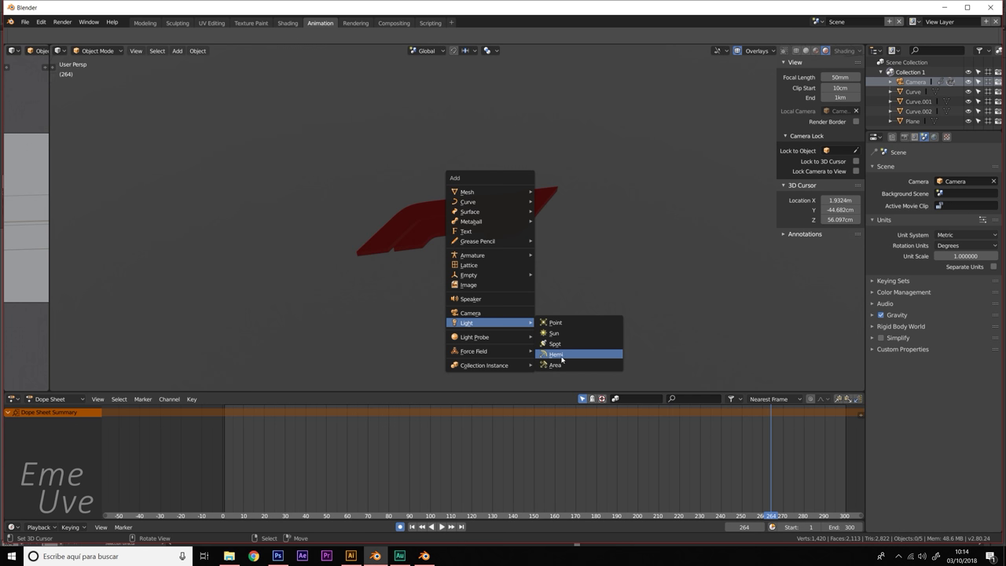
- Add a Hemi light, raise it about 1.97 m, and move it left of the logo
{"action": "left_click", "coordinate": [559, 355]}
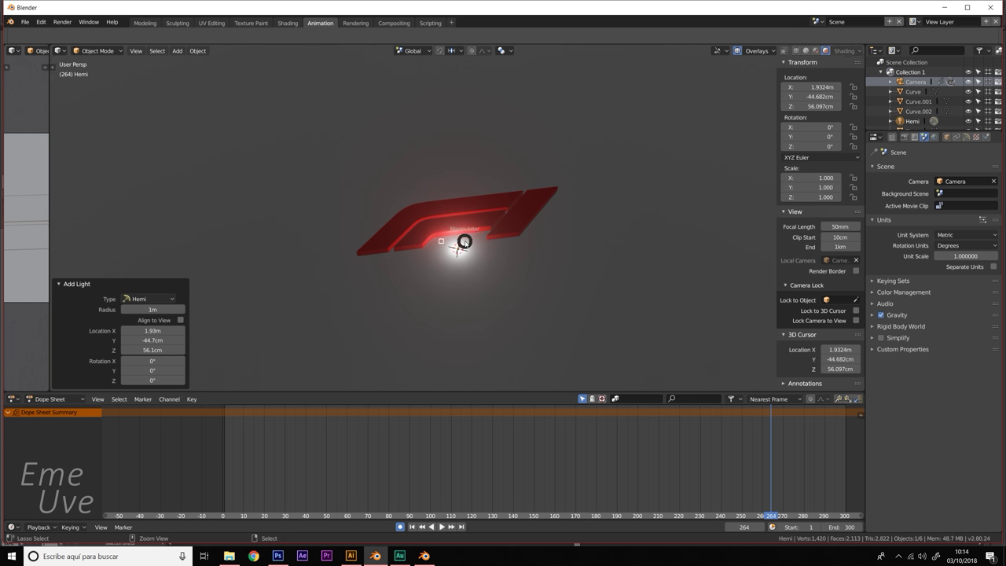
{"action": "left_click", "coordinate": [424, 221]}
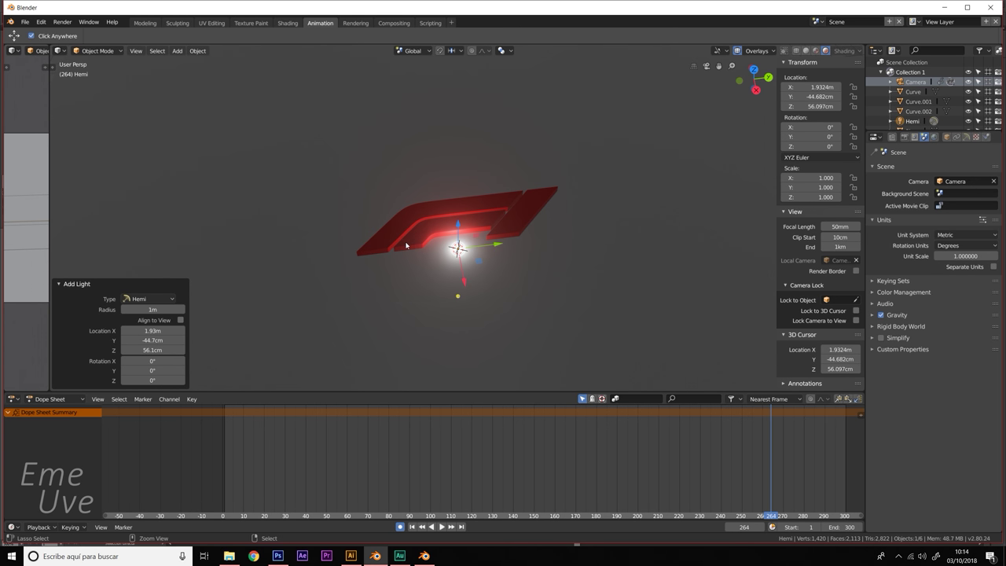
{"action": "key", "text": "z"}
{"action": "key", "text": "Escape"}
{"action": "key", "text": "g"}
{"action": "key", "text": "z"}
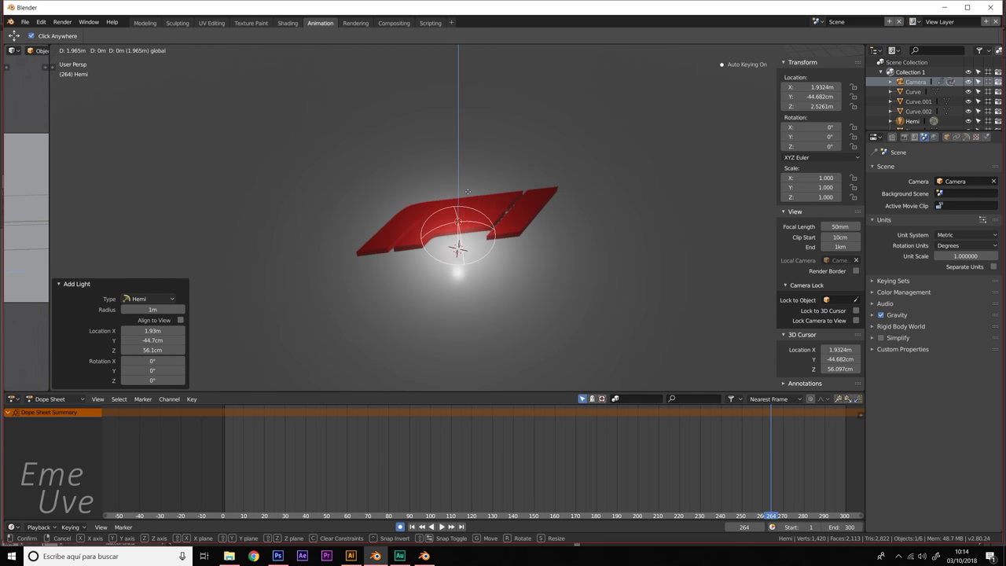
{"action": "left_click", "coordinate": [468, 194]}
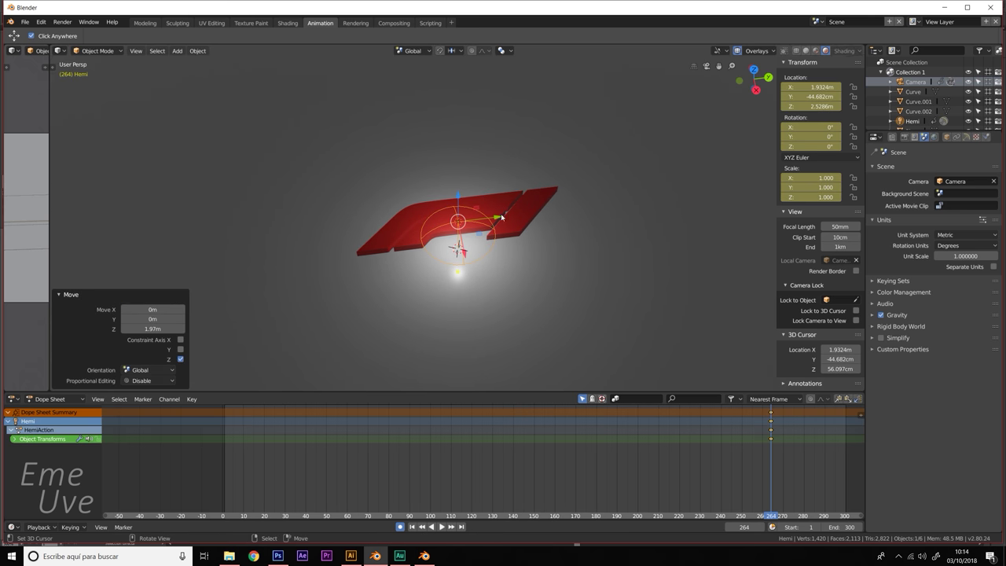
{"action": "mouse_move", "coordinate": [495, 215]}
{"action": "left_mouse_down"}
{"action": "mouse_move", "coordinate": [340, 229]}
{"action": "mouse_move", "coordinate": [322, 249]}
{"action": "mouse_move", "coordinate": [316, 232]}
{"action": "left_mouse_up"}
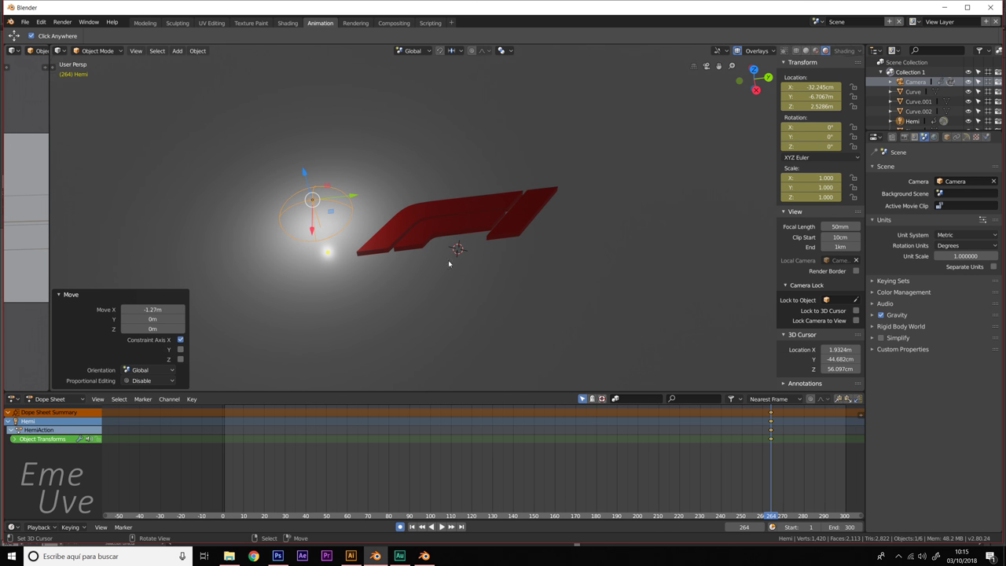
- At frame 264, delete the Hemi light's keyframes in the Dope Sheet
{"action": "key", "text": "Up"}
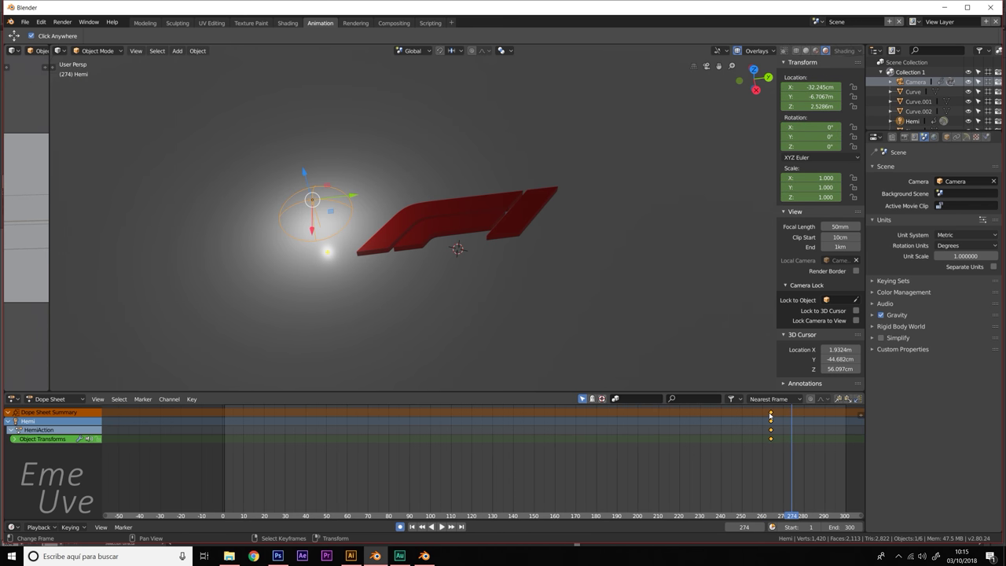
{"action": "key", "text": "Down"}
{"action": "left_click_drag", "start_coordinate": [770, 414], "coordinate": [743, 411]}
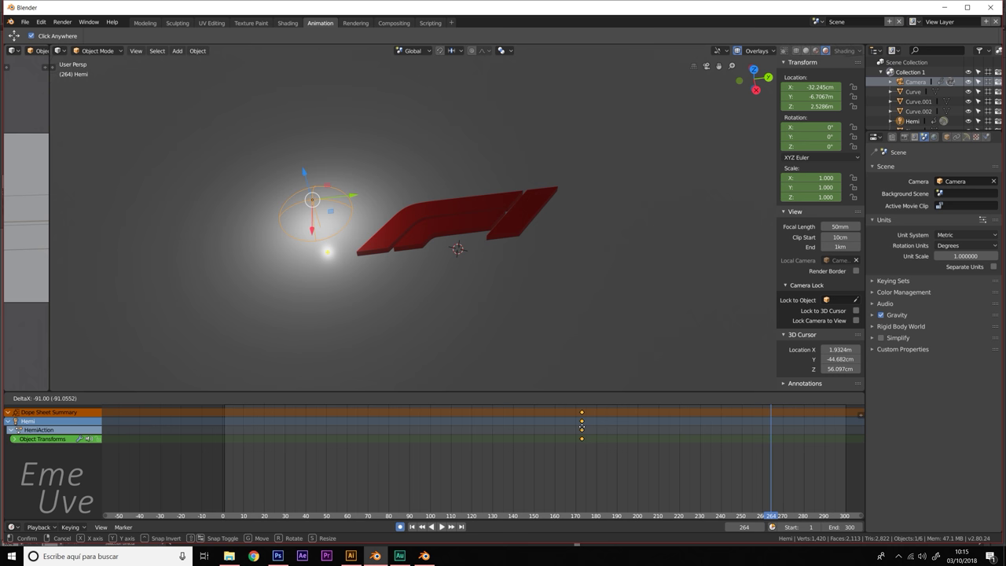
{"action": "right_click", "coordinate": [582, 427]}
{"action": "key", "text": "x"}
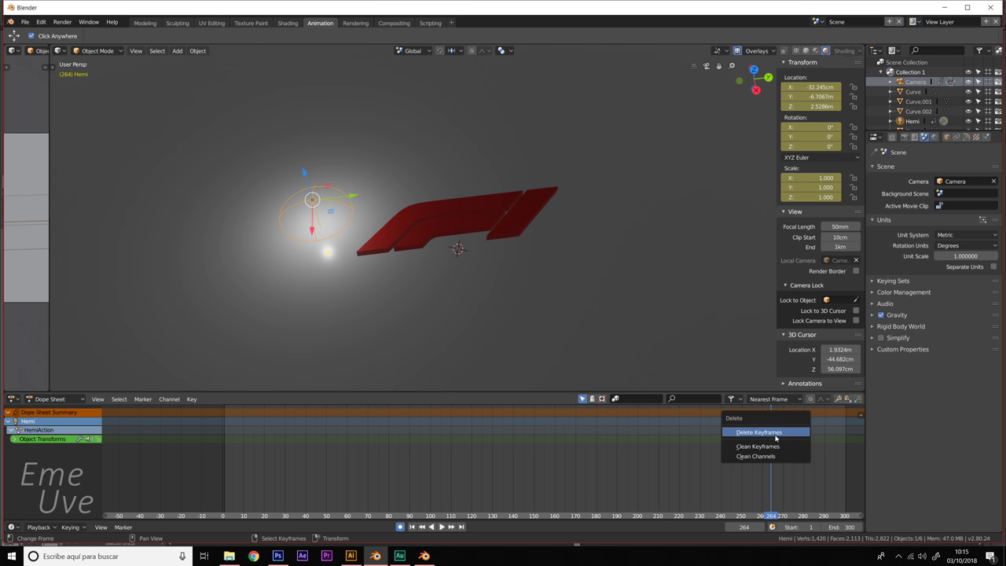
{"action": "left_click", "coordinate": [775, 434]}
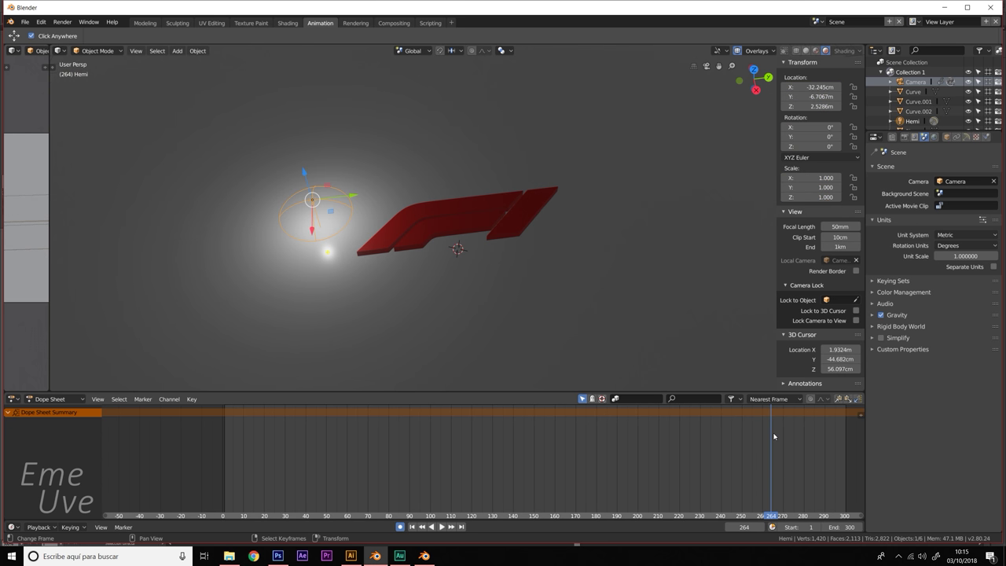
- Turn on auto-keying and key the Hemi light's position at frame 0
{"action": "left_click", "coordinate": [400, 526]}
{"action": "key", "text": "shift+Left"}
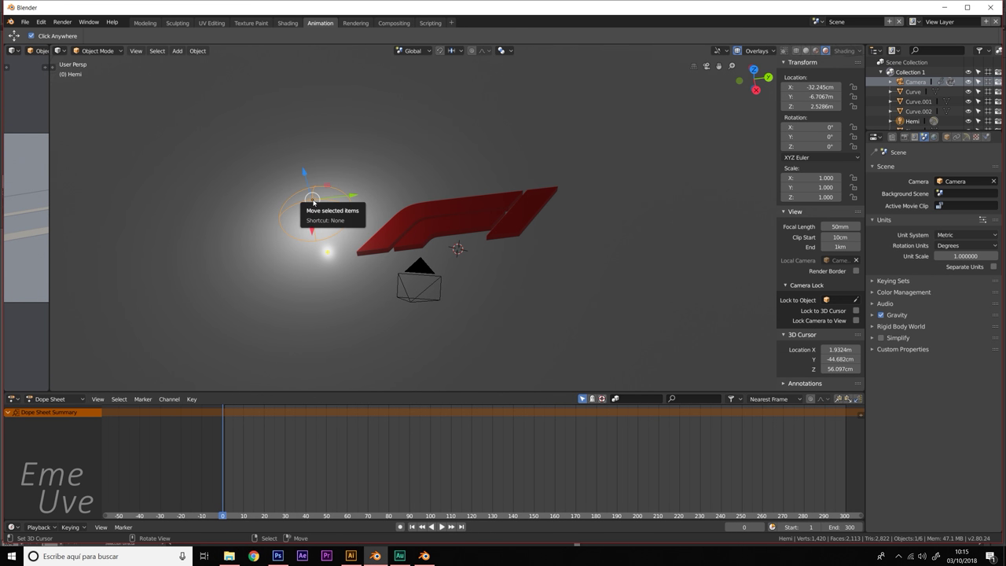
{"action": "left_click", "coordinate": [400, 526]}
{"action": "left_click_drag", "start_coordinate": [361, 196], "coordinate": [348, 231]}
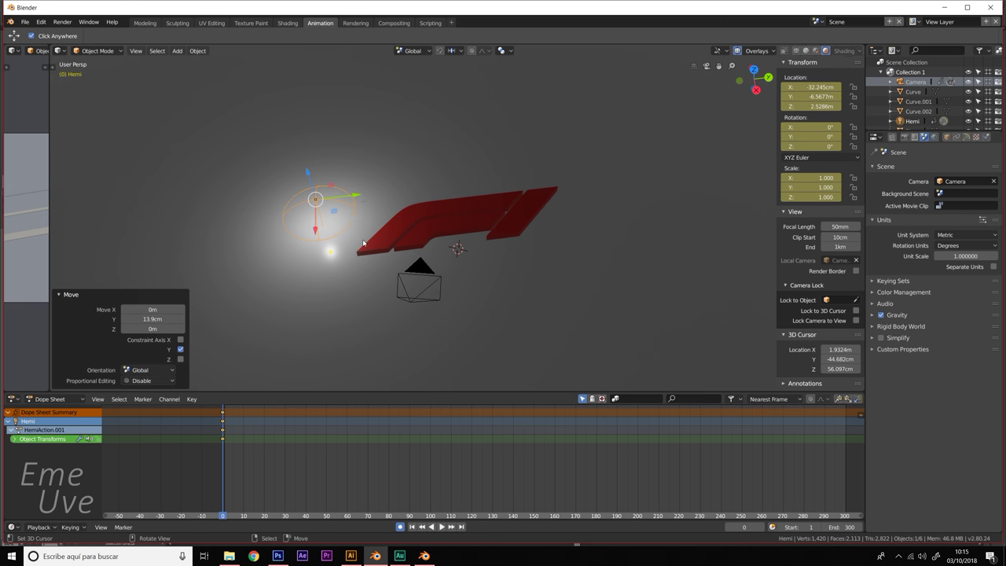
- Near frame 260, move the Hemi light to the logo's right side and lower it
{"action": "mouse_move", "coordinate": [734, 464]}
{"action": "left_mouse_down"}
{"action": "mouse_move", "coordinate": [842, 442]}
{"action": "mouse_move", "coordinate": [762, 442]}
{"action": "left_mouse_up"}
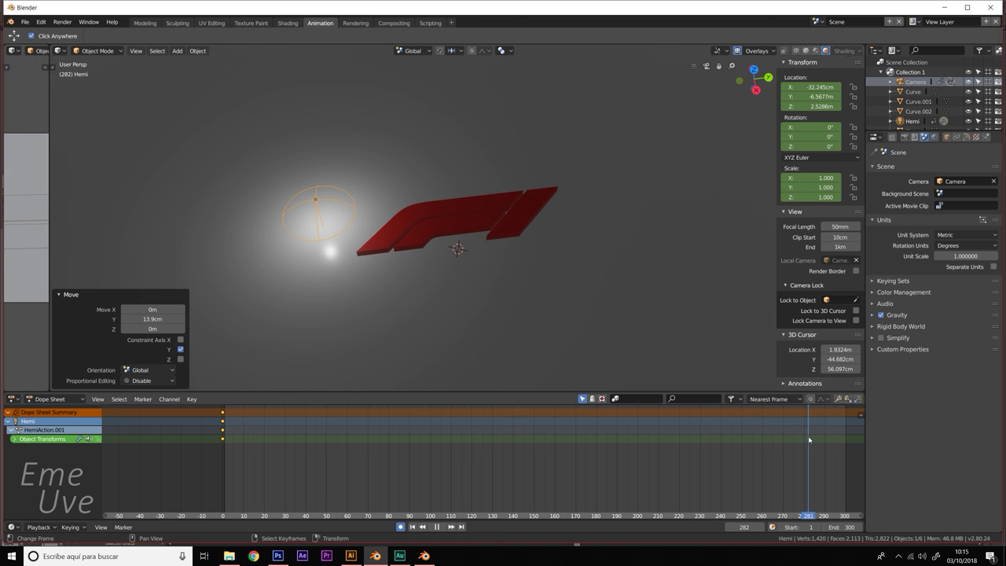
{"action": "left_click_drag", "start_coordinate": [355, 203], "coordinate": [588, 185]}
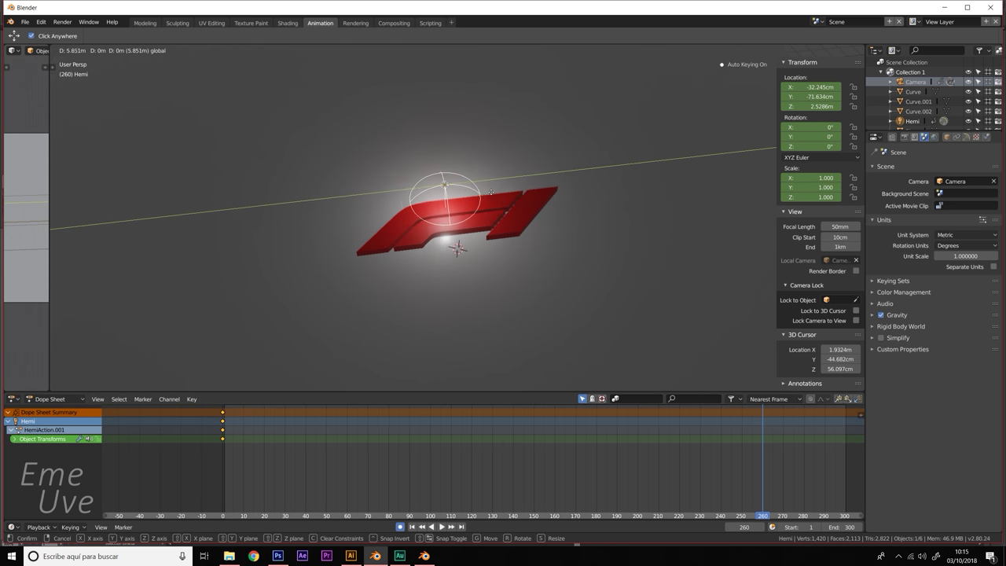
{"action": "left_click", "coordinate": [588, 186]}
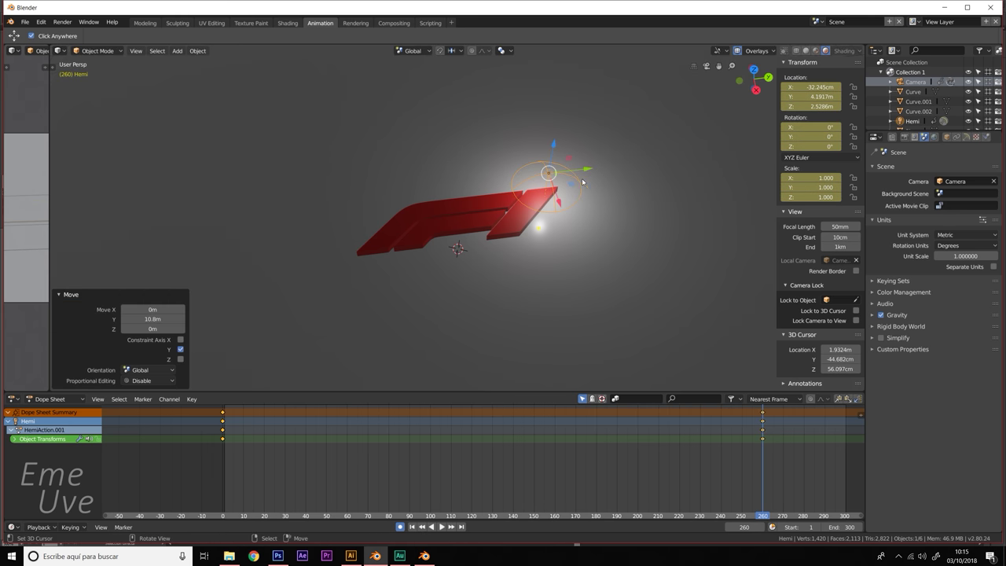
{"action": "key", "text": "g"}
{"action": "key", "text": "z"}
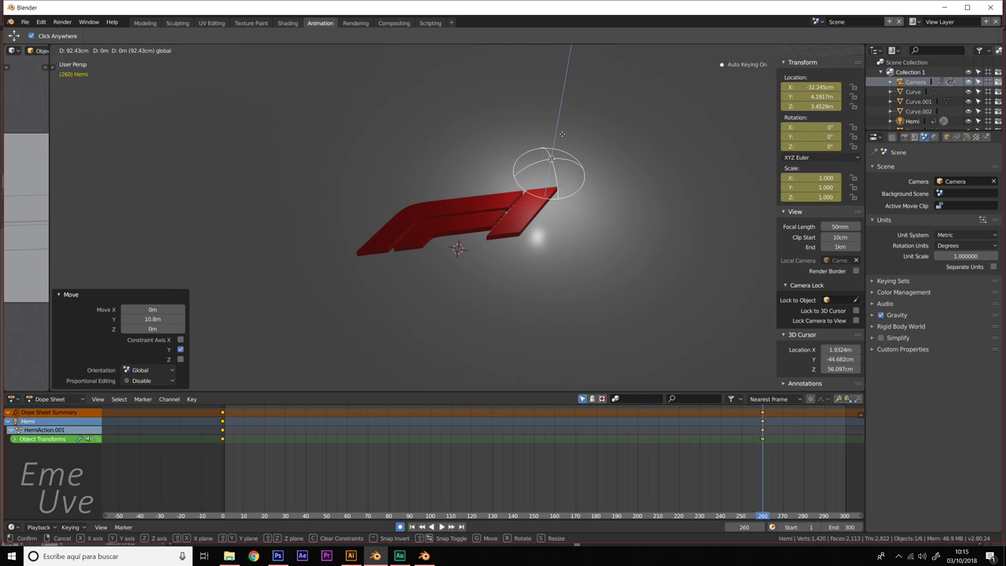
{"action": "left_click", "coordinate": [556, 145]}
- Preview the light sweep through the scene camera, stopping at frame 147 with the logo selected
{"action": "key", "text": "space"}
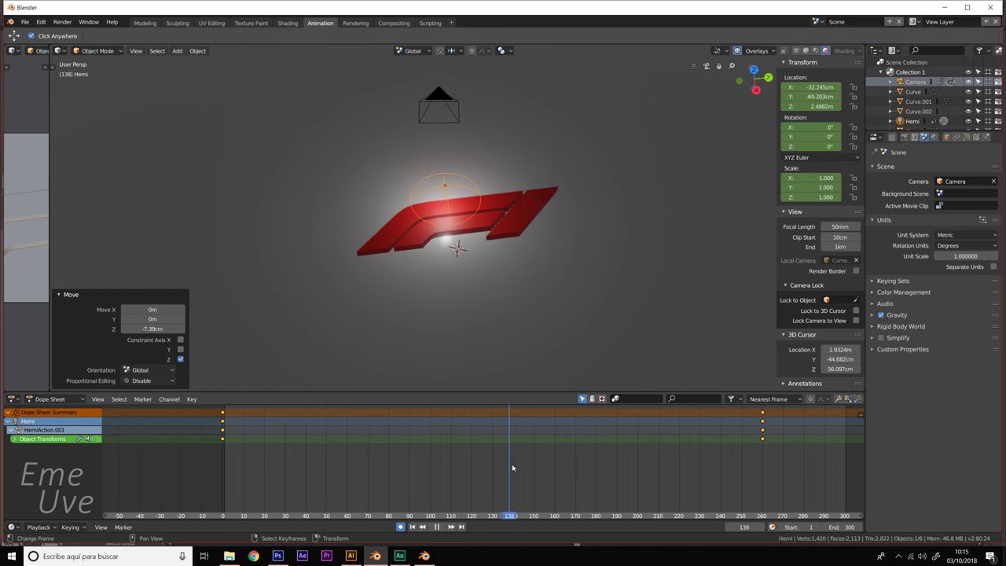
{"action": "key", "text": "Escape"}
{"action": "scroll", "coordinate": [425, 421], "scroll_direction": "up", "scroll_amount": 5, "text": "ctrl"}
{"action": "scroll", "coordinate": [425, 420], "scroll_direction": "up", "scroll_amount": 4, "text": "ctrl"}
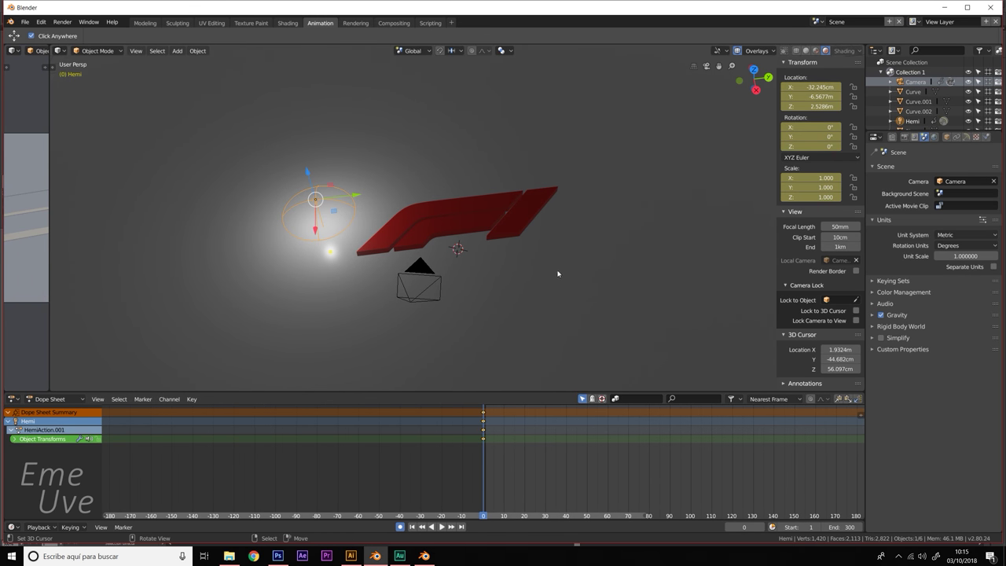
{"action": "key", "text": "KP_0"}
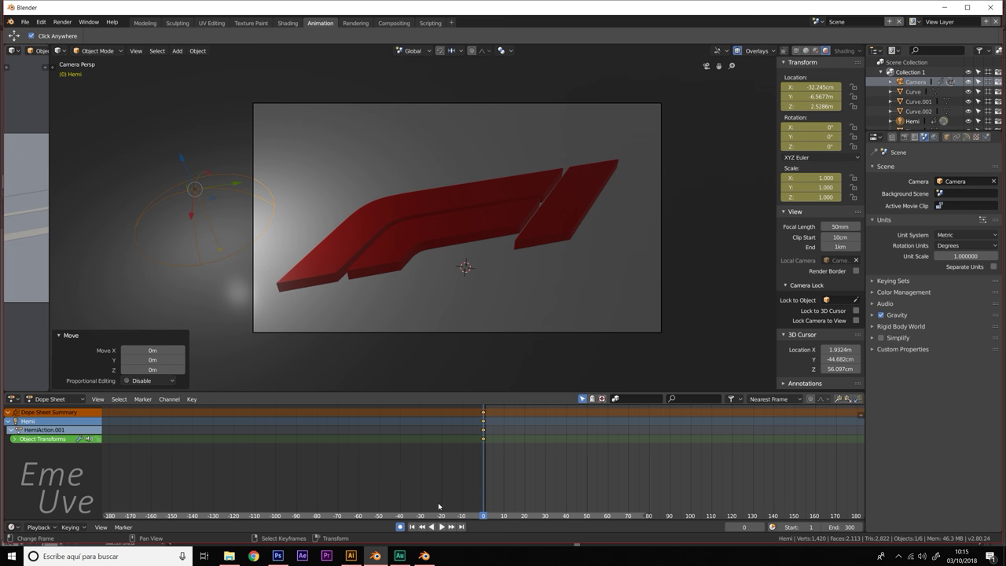
{"action": "scroll", "coordinate": [534, 480], "scroll_direction": "down", "scroll_amount": 4}
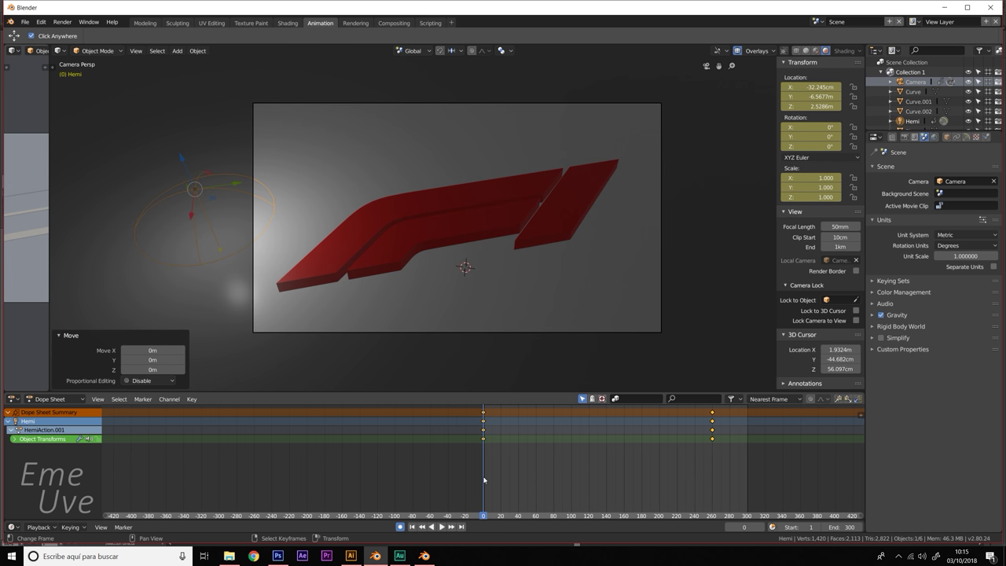
{"action": "left_click", "coordinate": [621, 472]}
{"action": "key", "text": "space"}
{"action": "left_click_drag", "start_coordinate": [642, 470], "coordinate": [612, 466]}
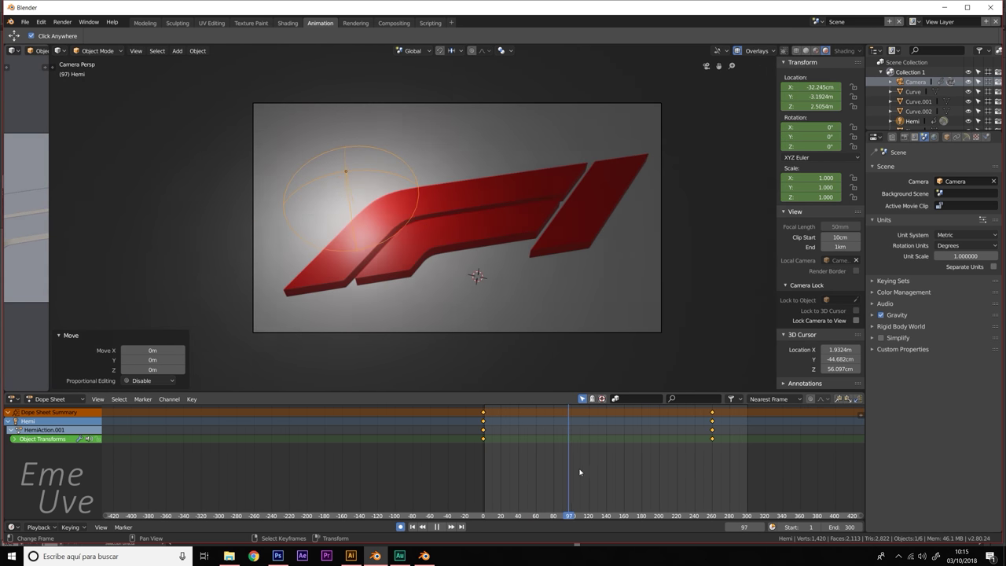
{"action": "key", "text": "Escape"}
{"action": "left_click", "coordinate": [438, 203]}
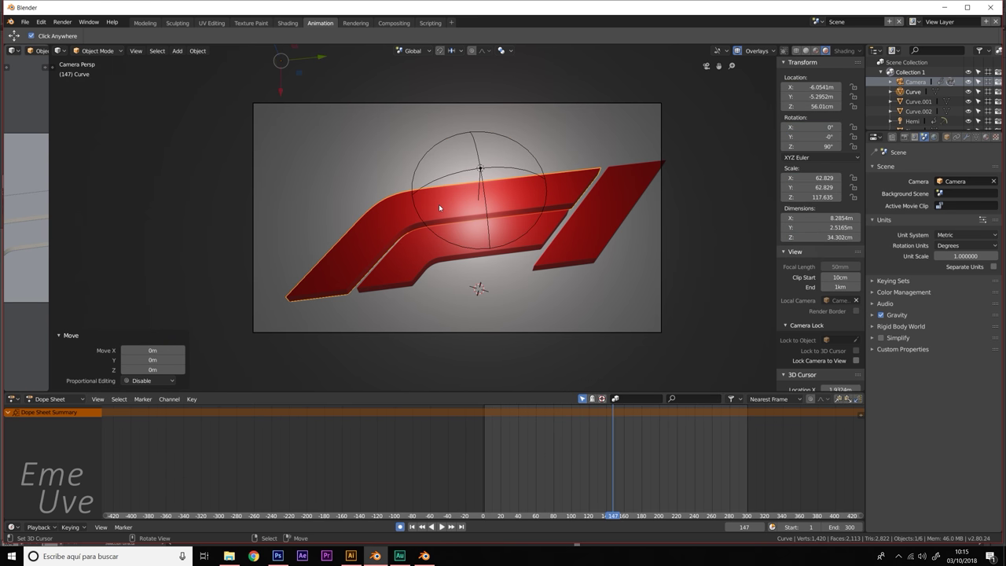
- Lower the Rojo material's roughness to 0.084 and scrub the timeline to check the highlight
{"action": "left_click", "coordinate": [985, 137]}
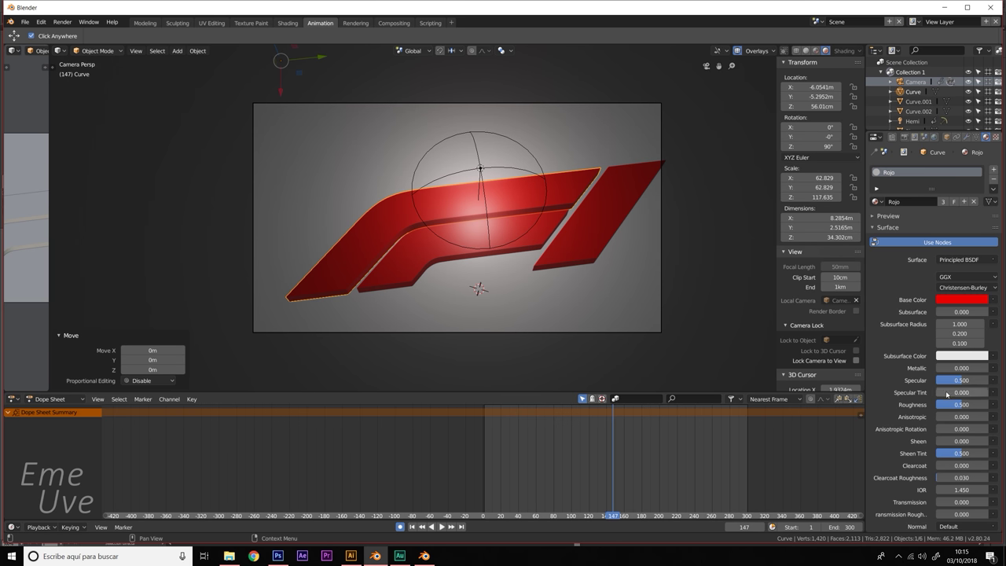
{"action": "left_click_drag", "start_coordinate": [961, 404], "coordinate": [941, 405]}
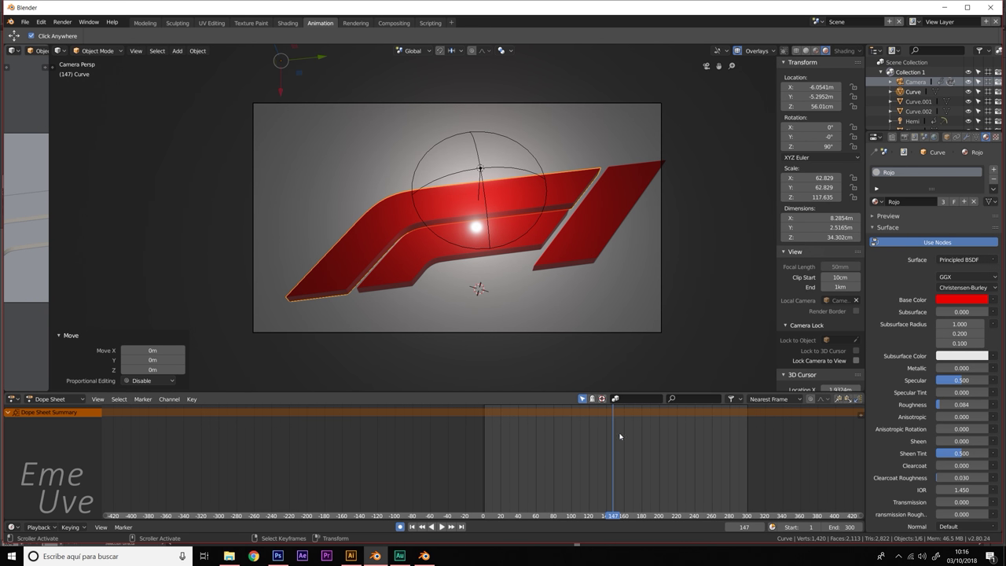
{"action": "left_click_drag", "start_coordinate": [619, 436], "coordinate": [745, 416]}
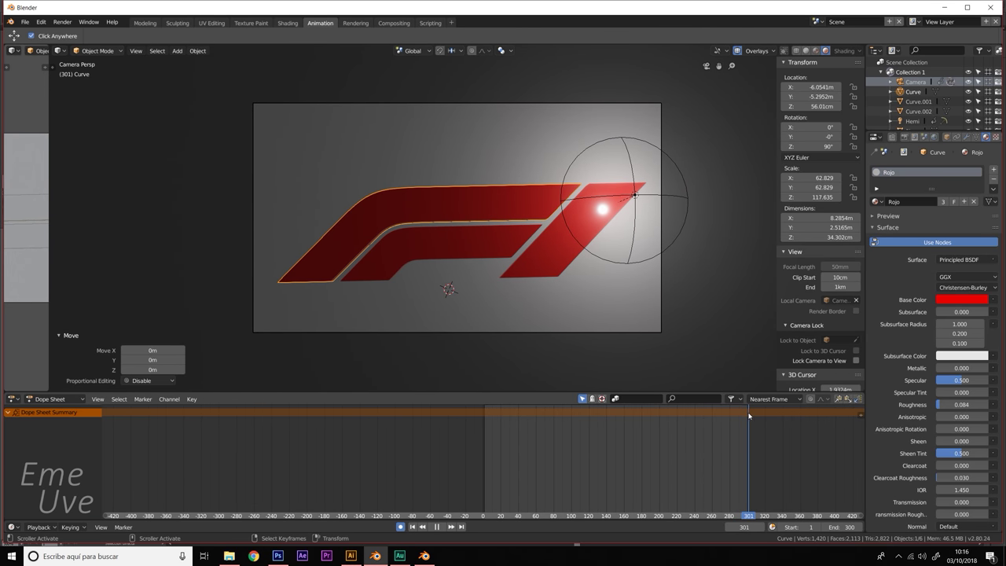
- Select the Hemi light and slide it 1.19 m farther along Y past the logo
{"action": "left_click", "coordinate": [636, 196]}
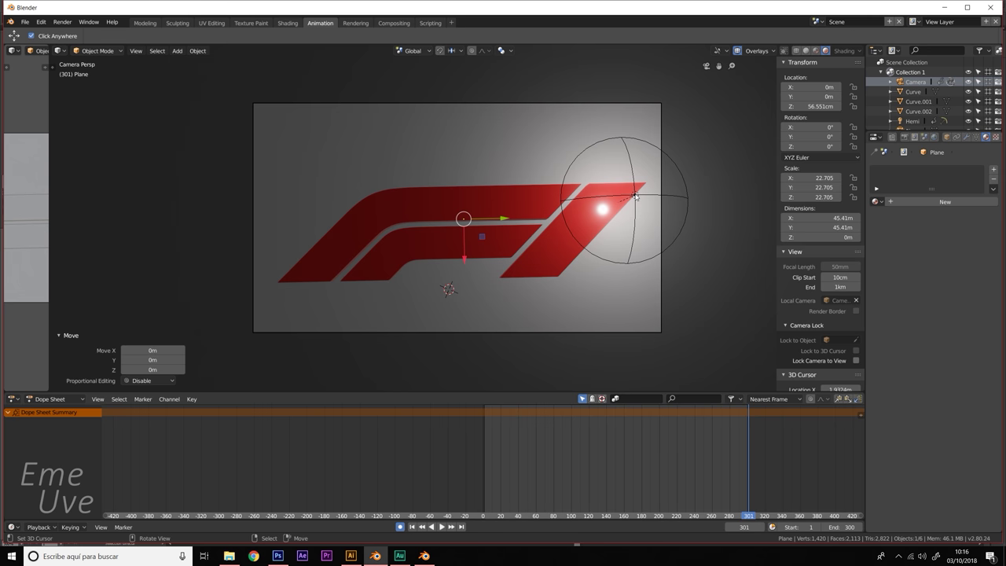
{"action": "left_click", "coordinate": [636, 195]}
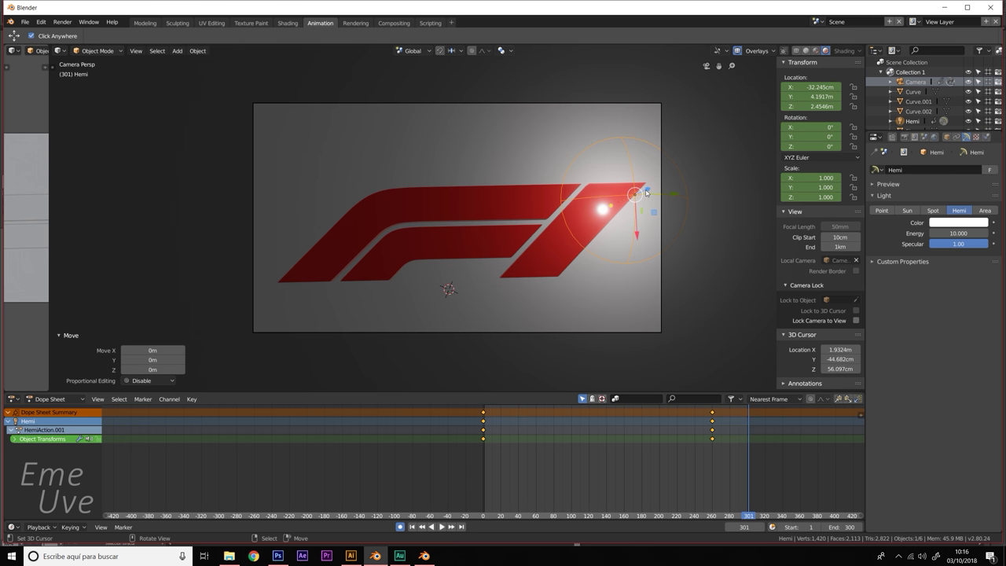
{"action": "left_click_drag", "start_coordinate": [646, 193], "coordinate": [711, 199]}
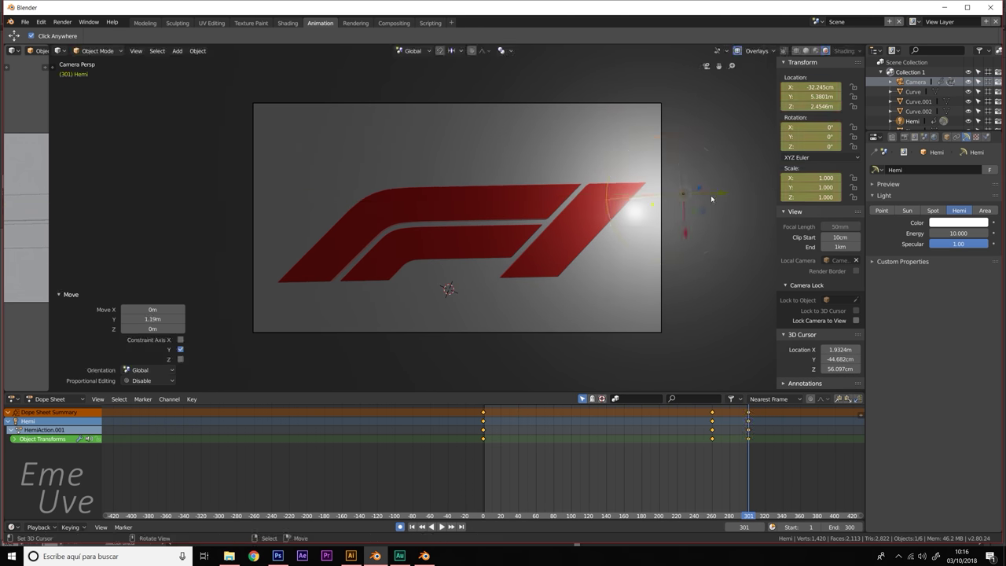
{"action": "key", "text": "space"}
- Scrub between frames 199 and 302 and orbit the view to check the extended sweep
{"action": "mouse_move", "coordinate": [693, 407]}
{"action": "left_mouse_down"}
{"action": "mouse_move", "coordinate": [724, 408]}
{"action": "mouse_move", "coordinate": [758, 513]}
{"action": "mouse_move", "coordinate": [518, 516]}
{"action": "mouse_move", "coordinate": [747, 495]}
{"action": "mouse_move", "coordinate": [550, 507]}
{"action": "mouse_move", "coordinate": [655, 503]}
{"action": "mouse_move", "coordinate": [747, 483]}
{"action": "left_mouse_up"}
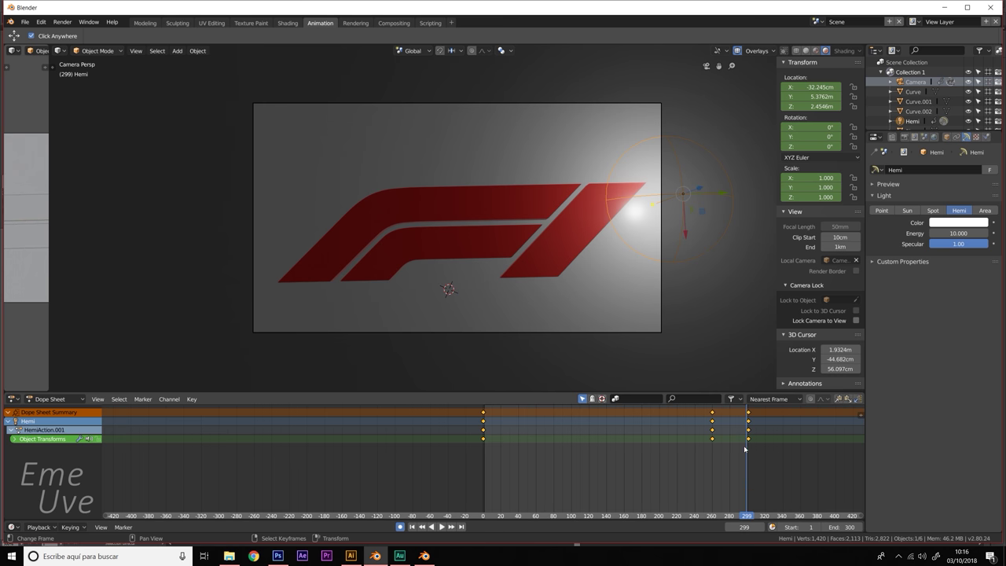
{"action": "left_click", "coordinate": [732, 451]}
{"action": "key", "text": "space"}
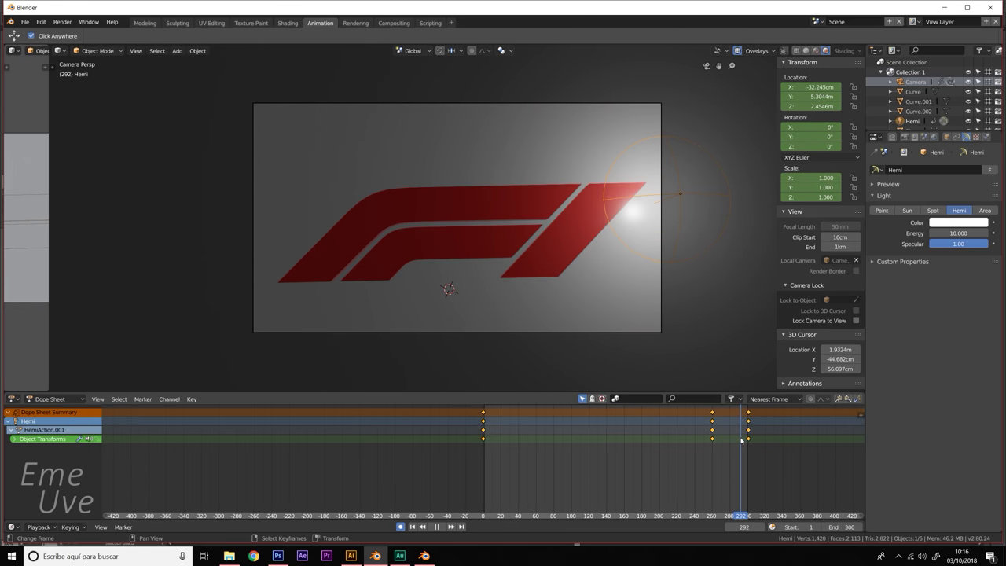
{"action": "left_click", "coordinate": [641, 452]}
{"action": "mouse_move", "coordinate": [641, 452]}
{"action": "left_mouse_down"}
{"action": "mouse_move", "coordinate": [530, 471]}
{"action": "mouse_move", "coordinate": [709, 469]}
{"action": "mouse_move", "coordinate": [749, 462]}
{"action": "mouse_move", "coordinate": [633, 466]}
{"action": "mouse_move", "coordinate": [749, 456]}
{"action": "left_mouse_up"}
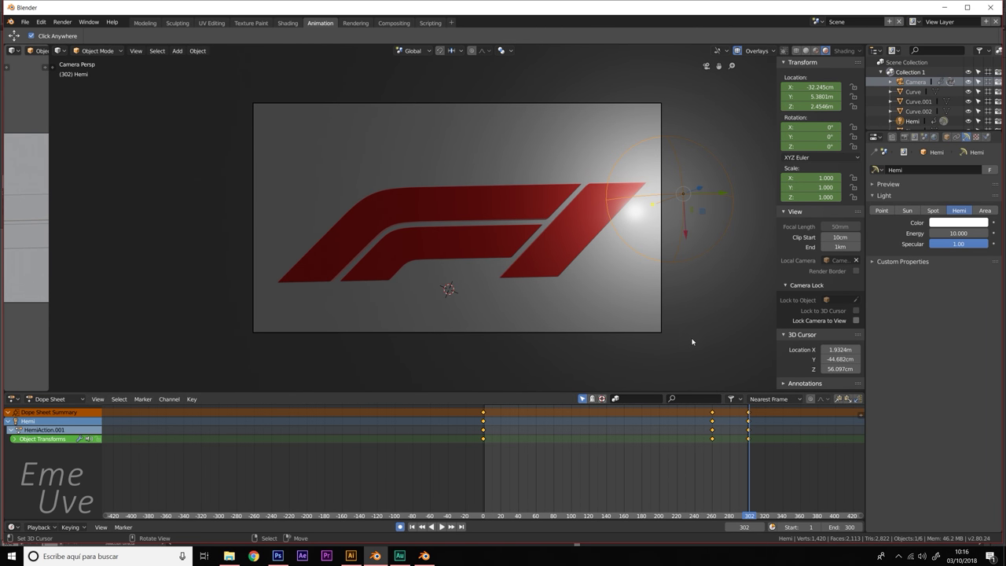
{"action": "middle_click_drag", "start_coordinate": [674, 363], "coordinate": [721, 370]}
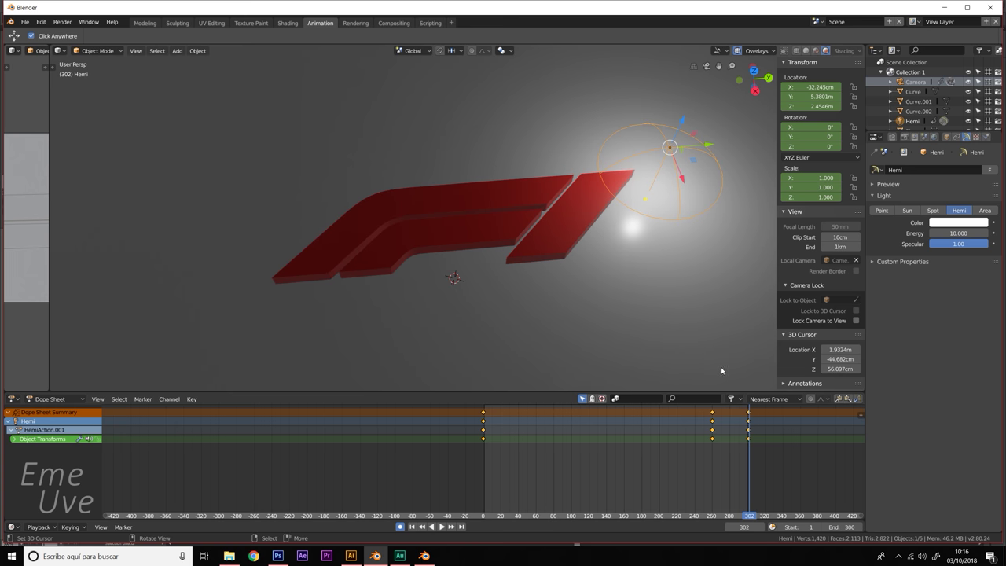
{"action": "key", "text": "ctrl+z"}
{"action": "key", "text": "ctrl+shift+z"}
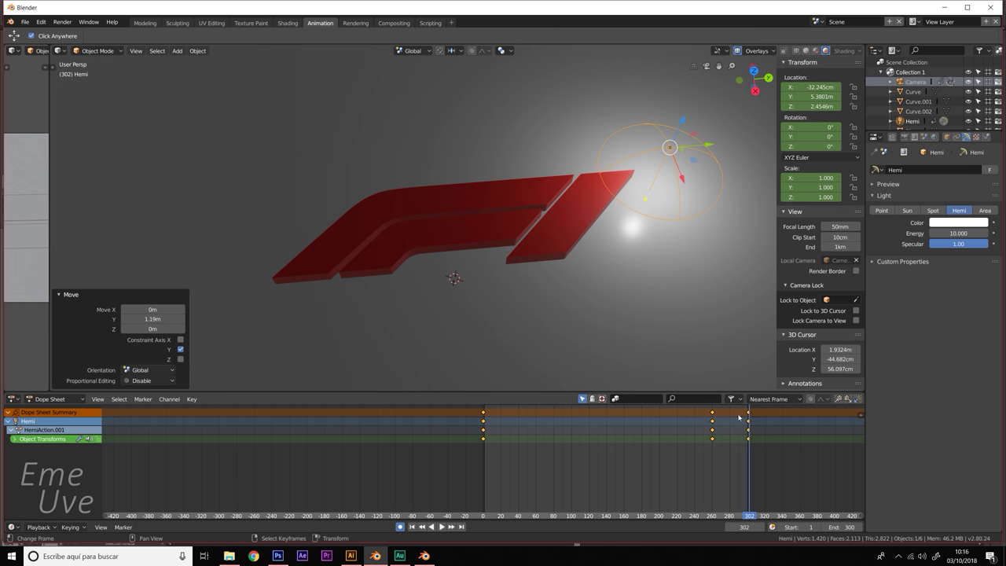
{"action": "left_click_drag", "start_coordinate": [748, 425], "coordinate": [684, 425]}
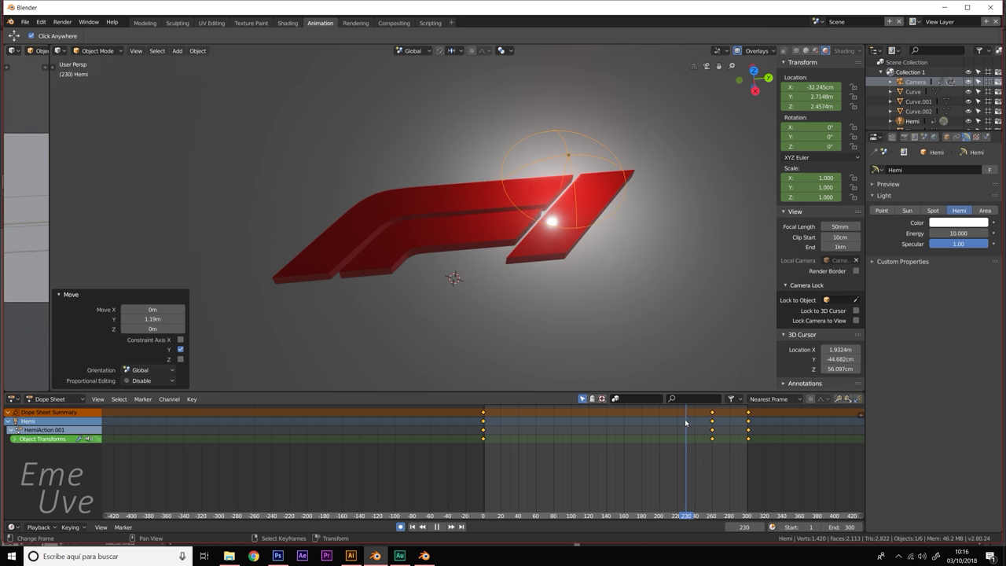
- Keyframe the Hemi Energy at frame 229, then key Energy 50 at frame 279
{"action": "left_click", "coordinate": [993, 233]}
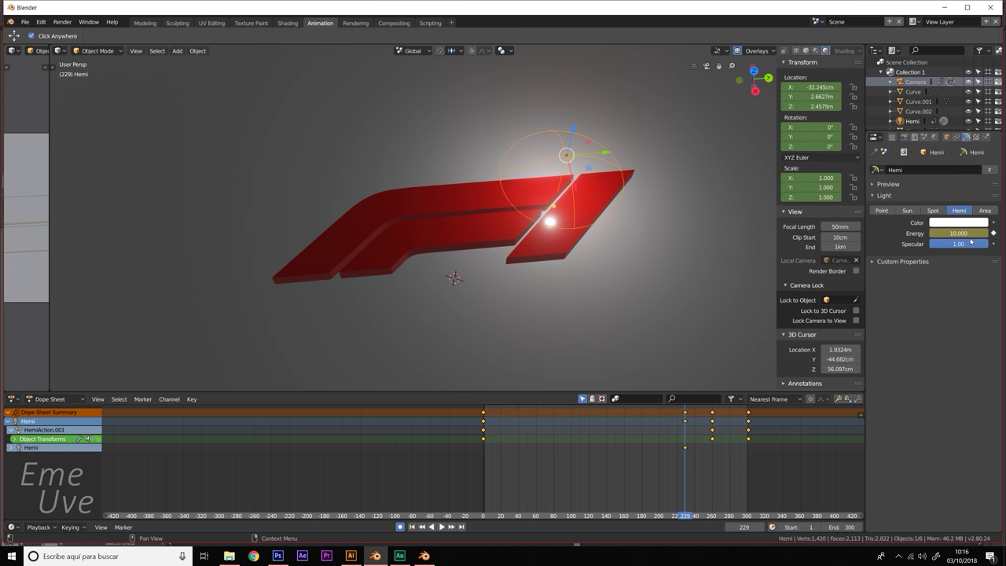
{"action": "left_click_drag", "start_coordinate": [685, 414], "coordinate": [729, 411]}
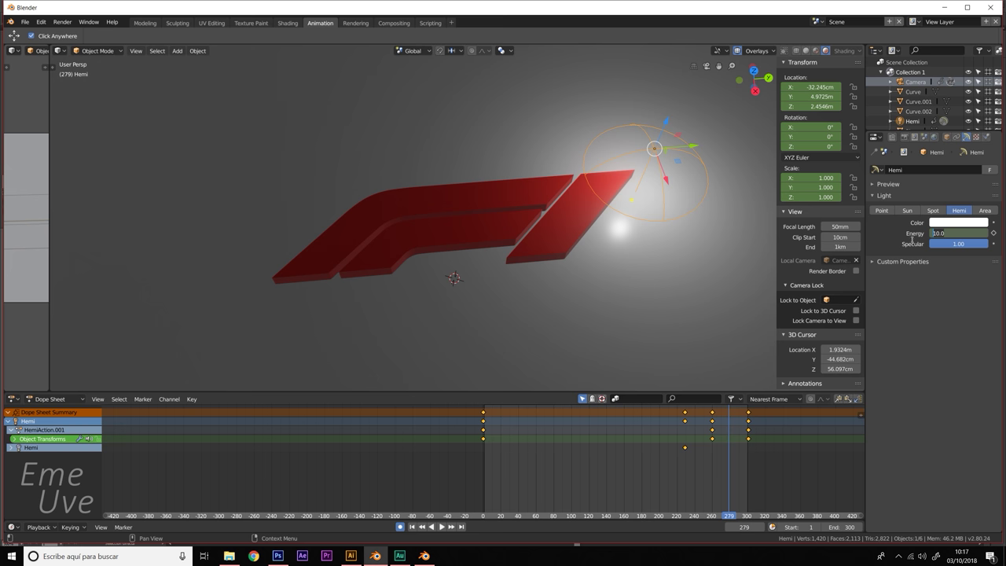
{"action": "type", "text": "50"}
{"action": "key", "text": "Return"}
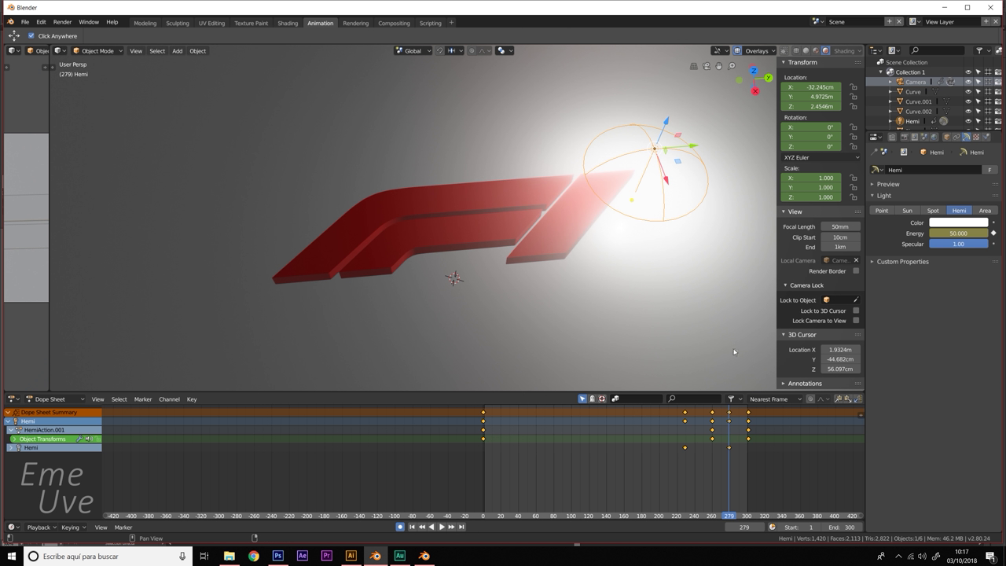
- Play back the energy ramp and switch to the camera view
{"action": "key", "text": "space"}
{"action": "mouse_move", "coordinate": [635, 424]}
{"action": "left_mouse_down"}
{"action": "mouse_move", "coordinate": [665, 427]}
{"action": "mouse_move", "coordinate": [621, 427]}
{"action": "mouse_move", "coordinate": [704, 427]}
{"action": "mouse_move", "coordinate": [592, 428]}
{"action": "mouse_move", "coordinate": [609, 425]}
{"action": "left_mouse_up"}
{"action": "key", "text": "space"}
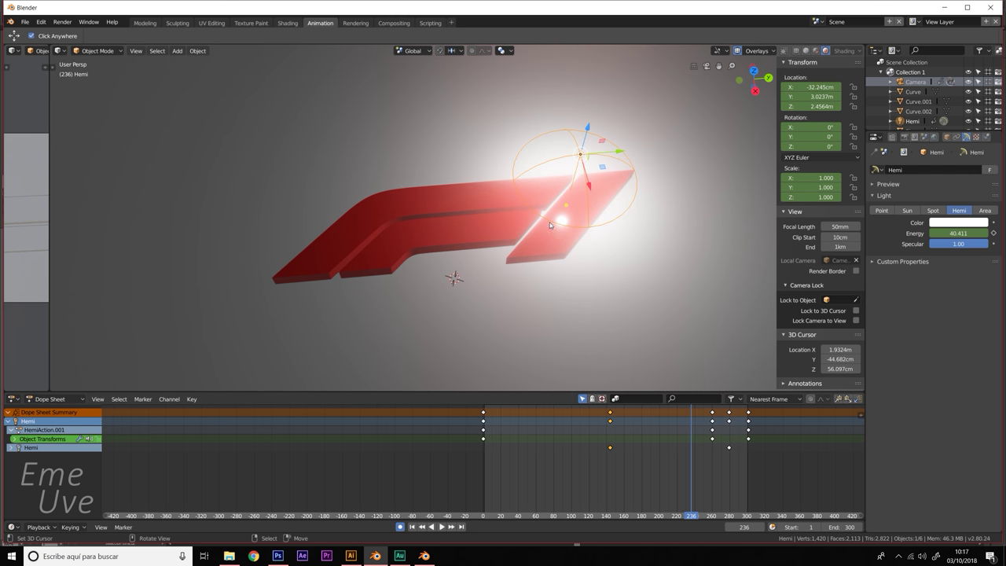
{"action": "key", "text": "KP_0"}
- Play the animation from frame 0, then set the scene end frame to 400
{"action": "left_click", "coordinate": [483, 438]}
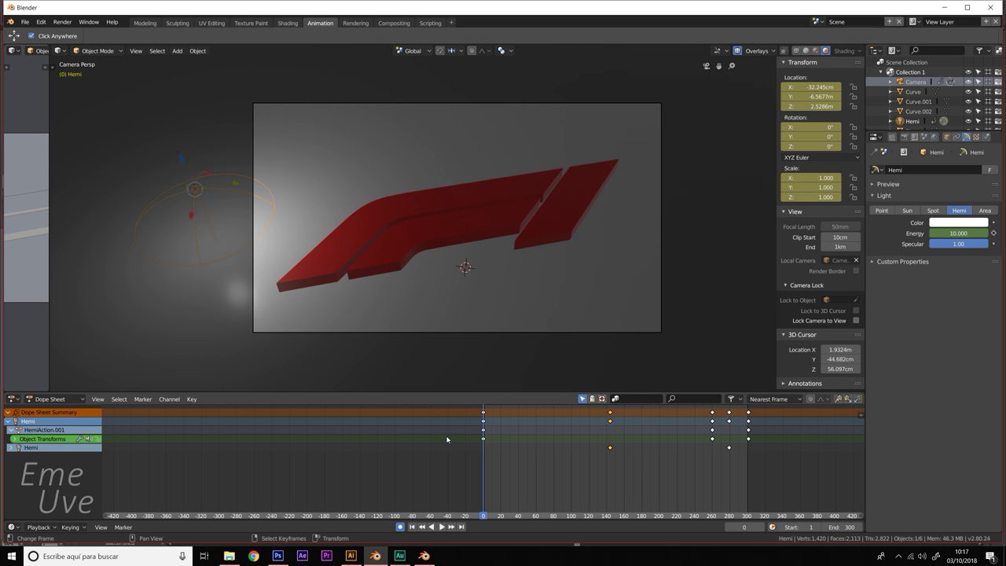
{"action": "left_click", "coordinate": [441, 527]}
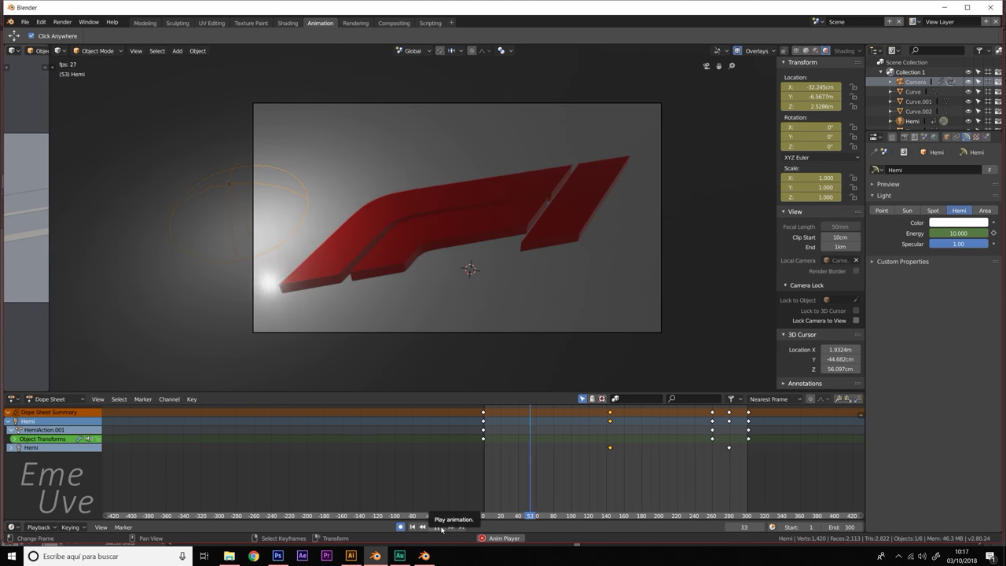
{"action": "key", "text": "Escape"}
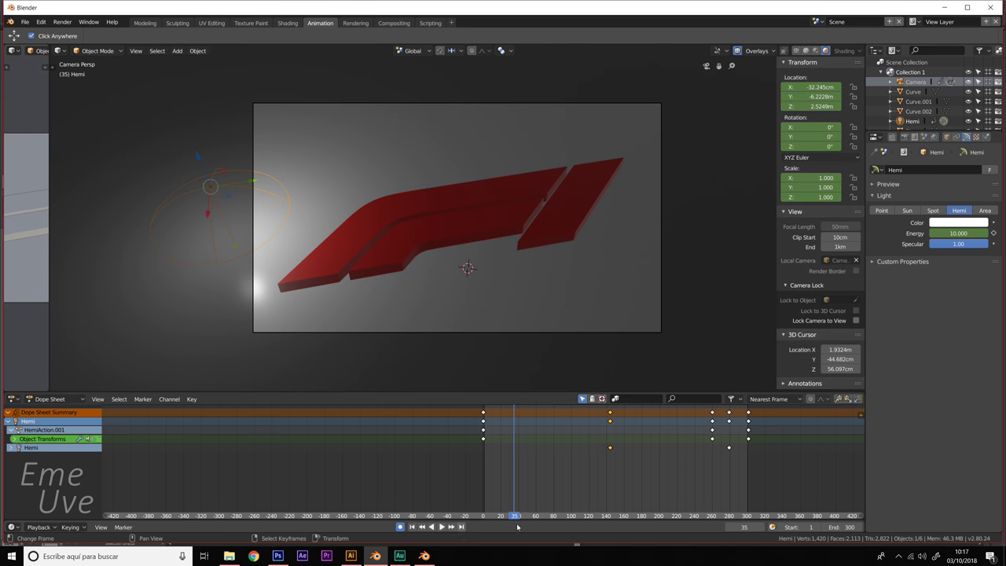
{"action": "left_click", "coordinate": [749, 465]}
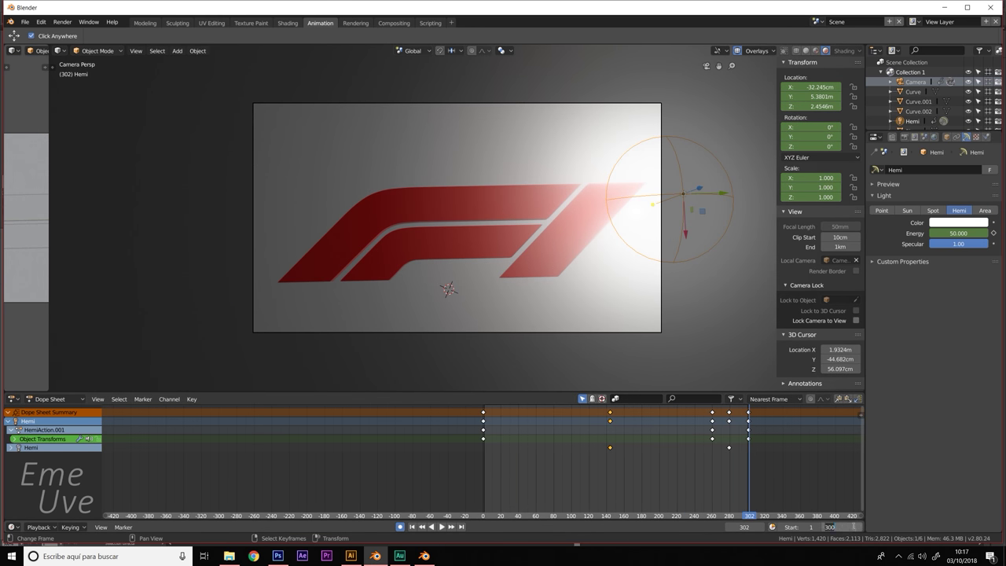
{"action": "type", "text": "400"}
{"action": "key", "text": "Return"}
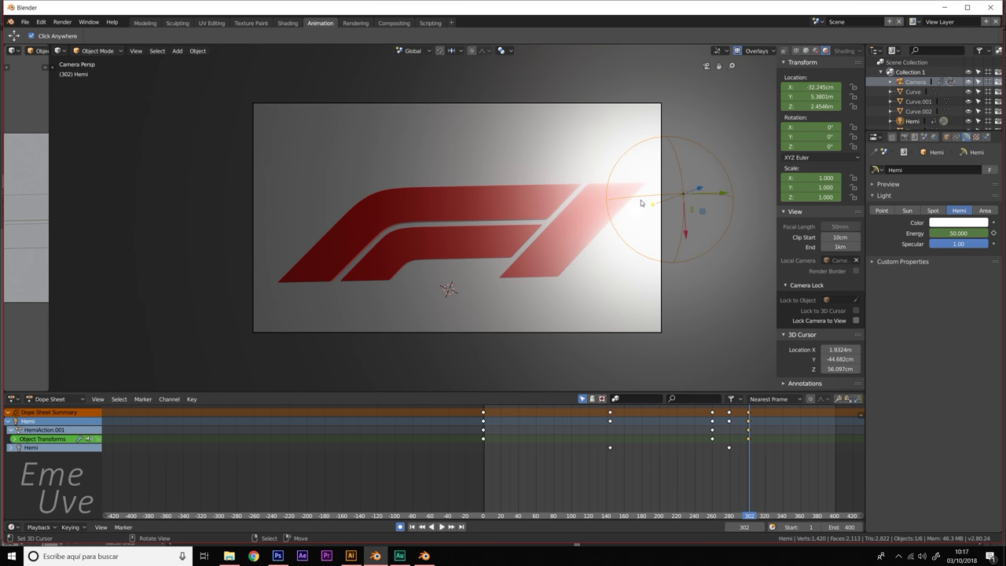
- Select the camera, stop at frame 400, and dolly it slightly back from the logo
{"action": "left_click", "coordinate": [920, 82]}
{"action": "key", "text": "space"}
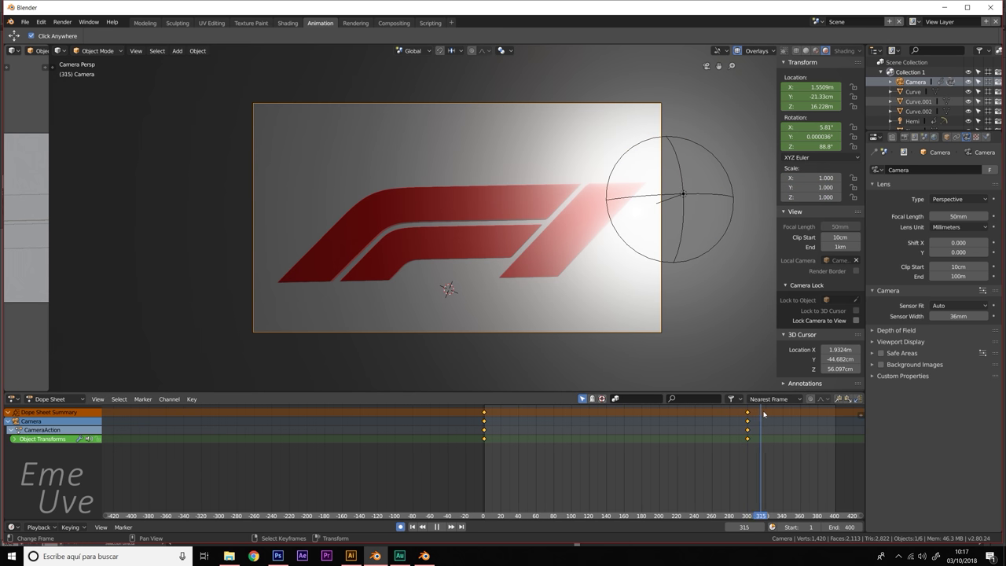
{"action": "key", "text": "space"}
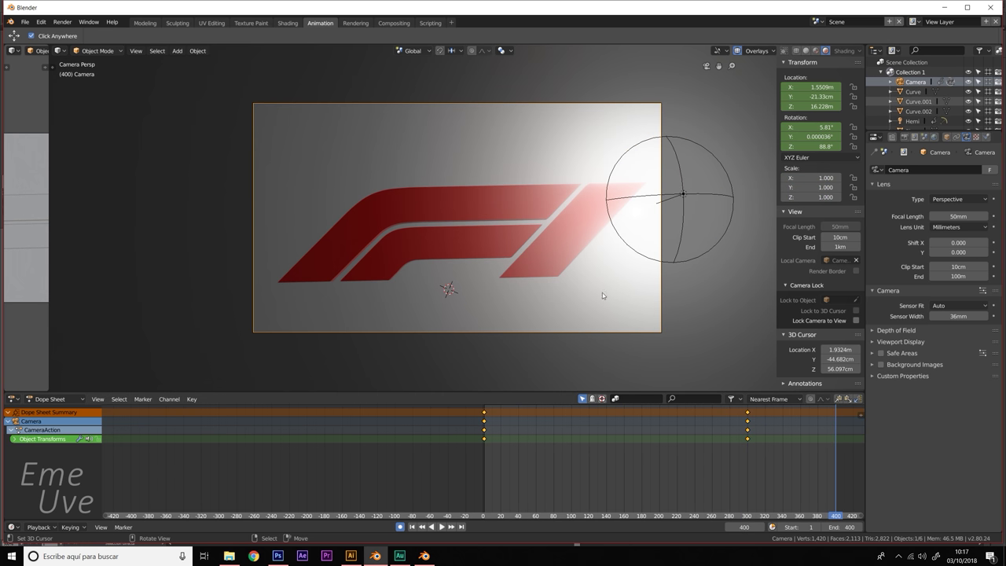
{"action": "scroll", "coordinate": [603, 291], "scroll_direction": "down", "scroll_amount": 2, "text": "ctrl"}
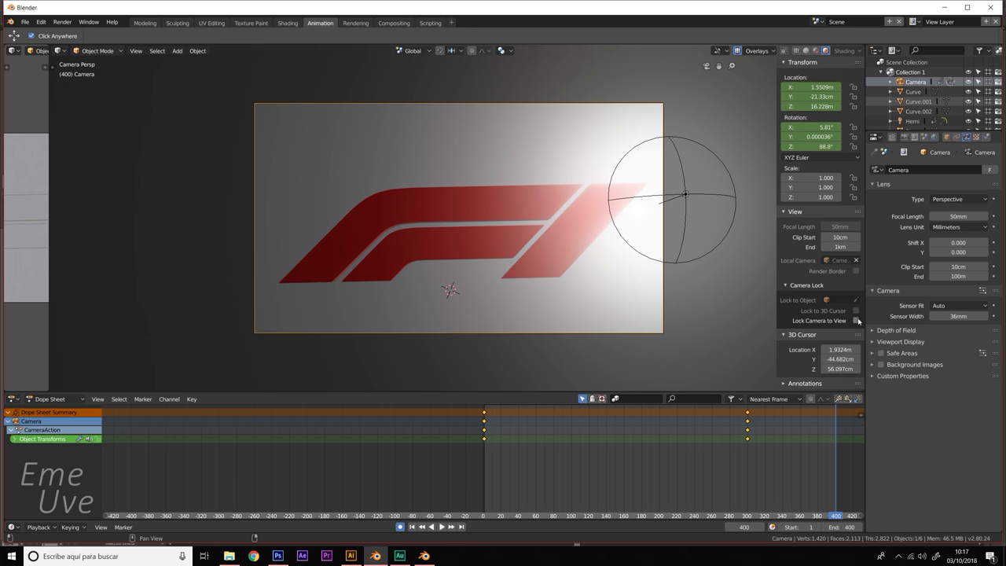
{"action": "scroll", "coordinate": [575, 262], "scroll_direction": "down", "scroll_amount": 1}
{"action": "scroll", "coordinate": [575, 262], "scroll_direction": "down", "scroll_amount": 1}
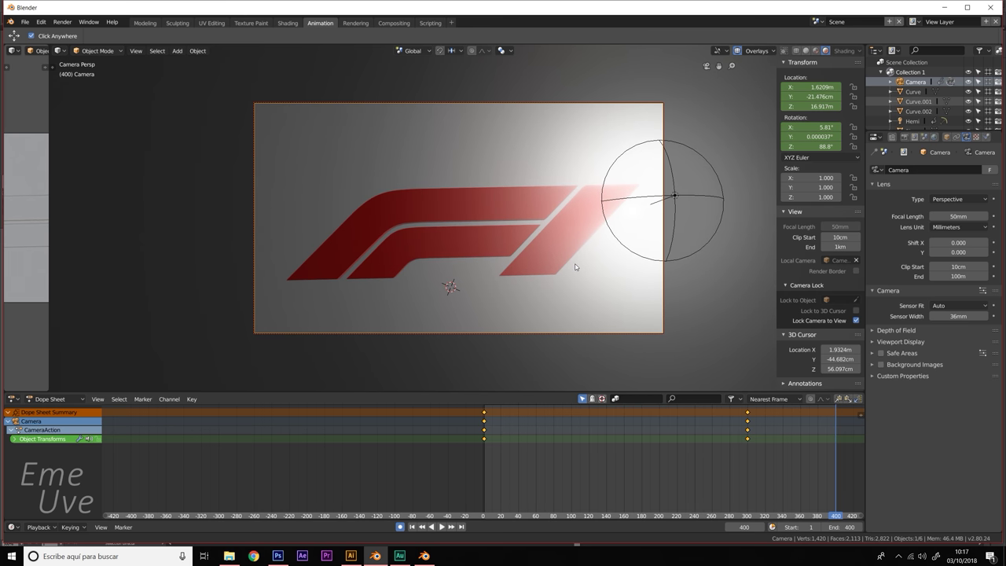
{"action": "scroll", "coordinate": [576, 267], "scroll_direction": "down", "scroll_amount": 1}
{"action": "scroll", "coordinate": [577, 273], "scroll_direction": "down", "scroll_amount": 1}
- Return to frame 0 and play the full camera move to preview it
{"action": "left_click_drag", "start_coordinate": [779, 441], "coordinate": [443, 527]}
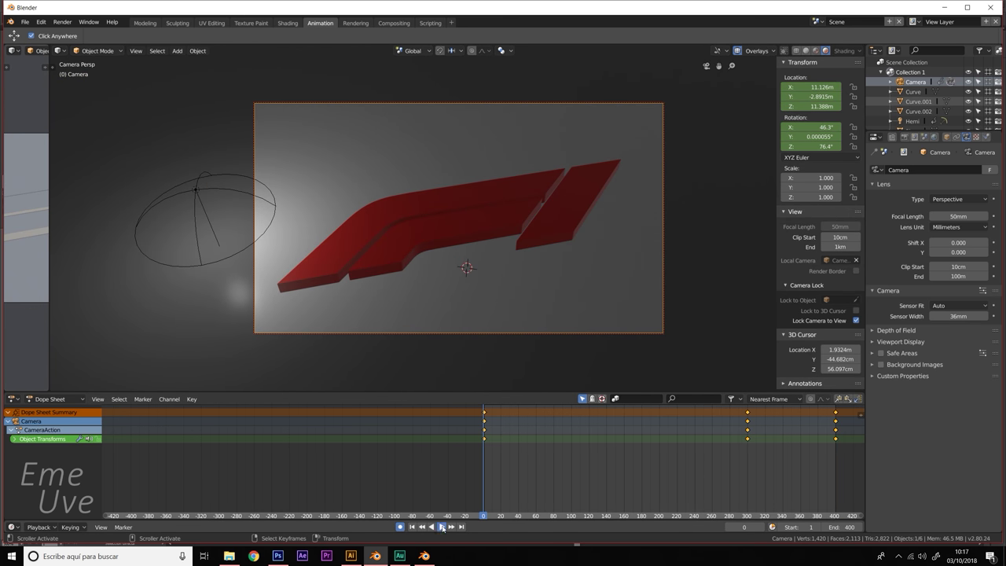
{"action": "left_click", "coordinate": [442, 526]}
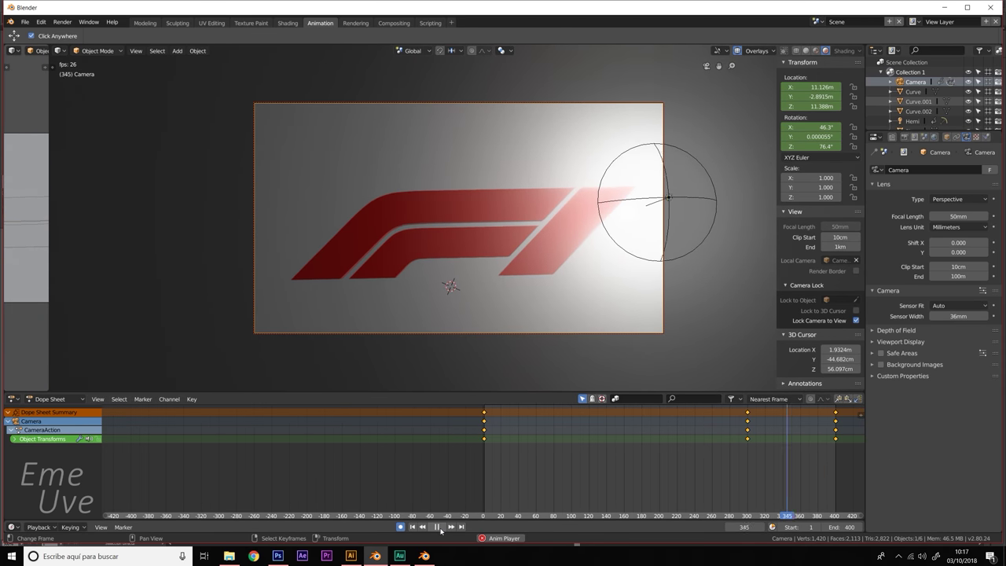
{"action": "left_click", "coordinate": [438, 528]}
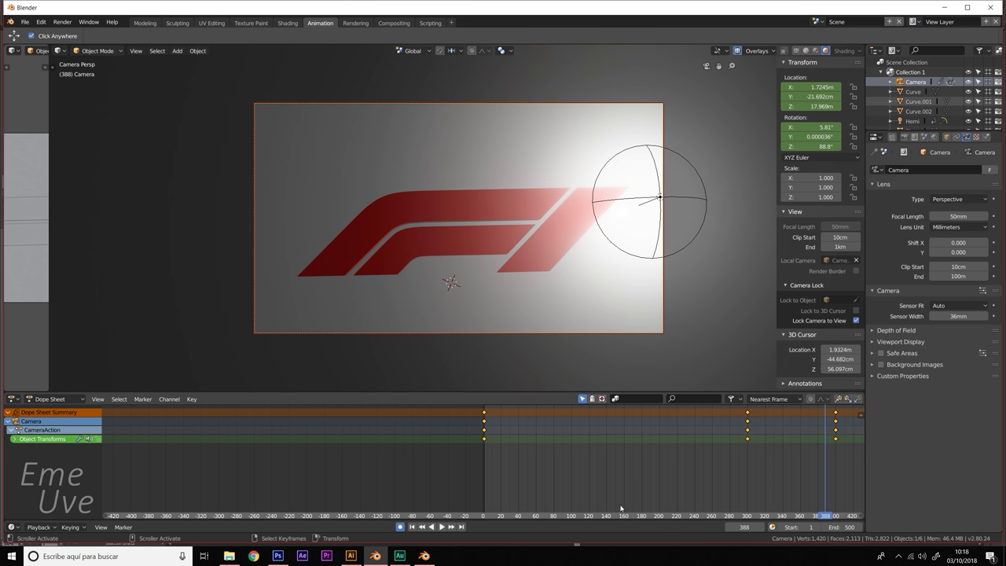
- Move the camera's final keyframes from frame 400 to 500, then return to frame 1
{"action": "scroll", "coordinate": [686, 465], "scroll_direction": "down", "scroll_amount": 2, "text": "ctrl"}
{"action": "scroll", "coordinate": [660, 448], "scroll_direction": "down", "scroll_amount": 3, "text": "ctrl"}
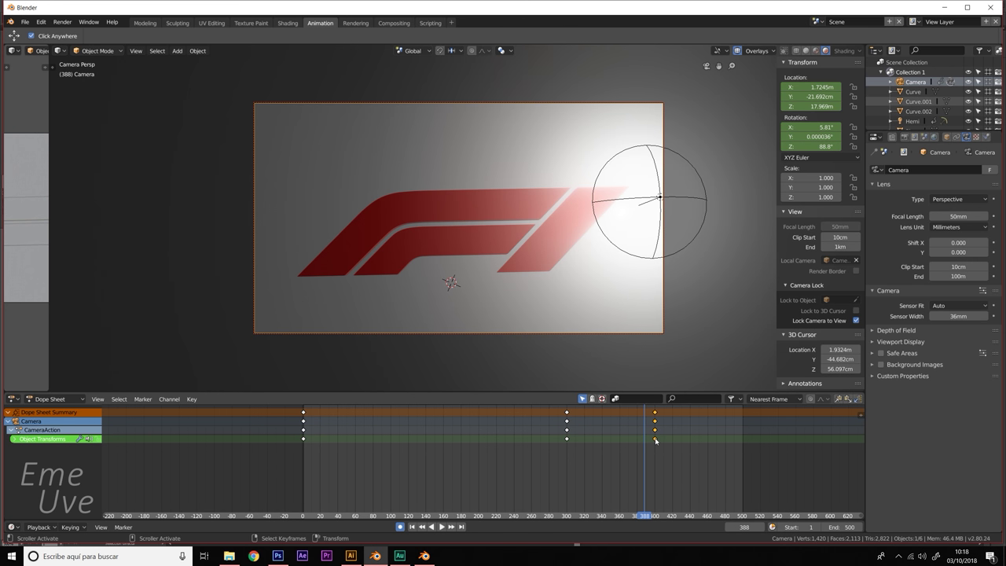
{"action": "key", "text": "g"}
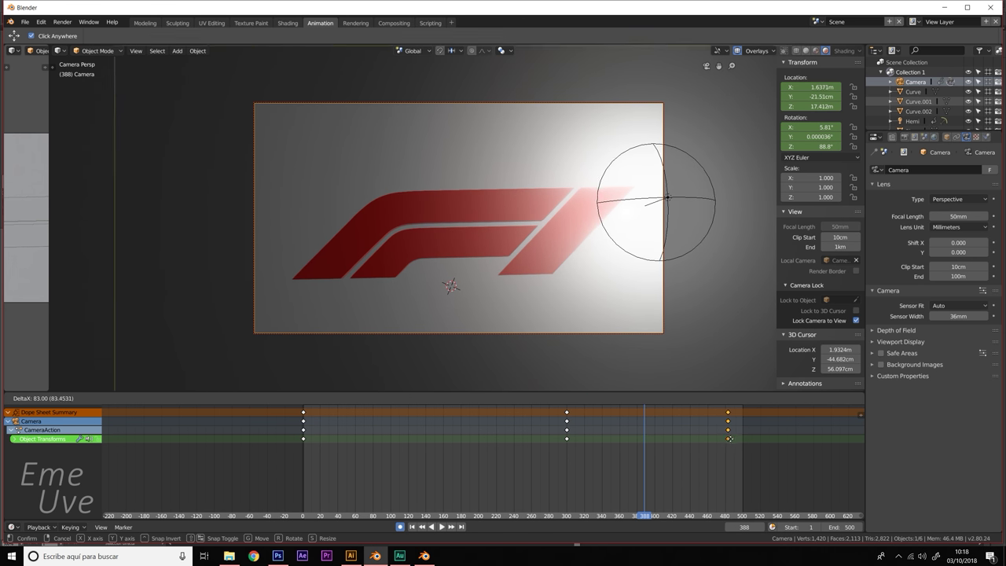
{"action": "key", "text": "Escape"}
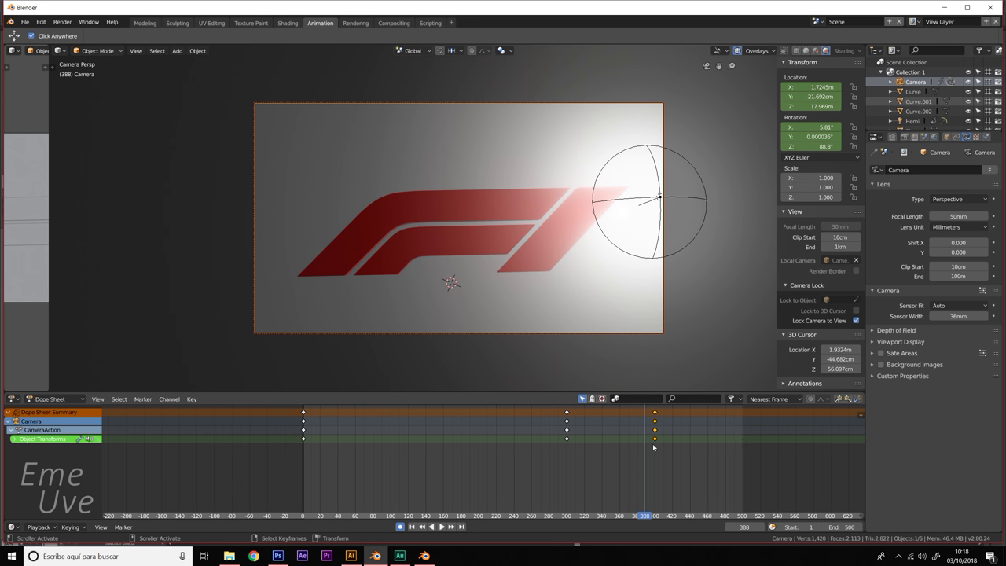
{"action": "key", "text": "g"}
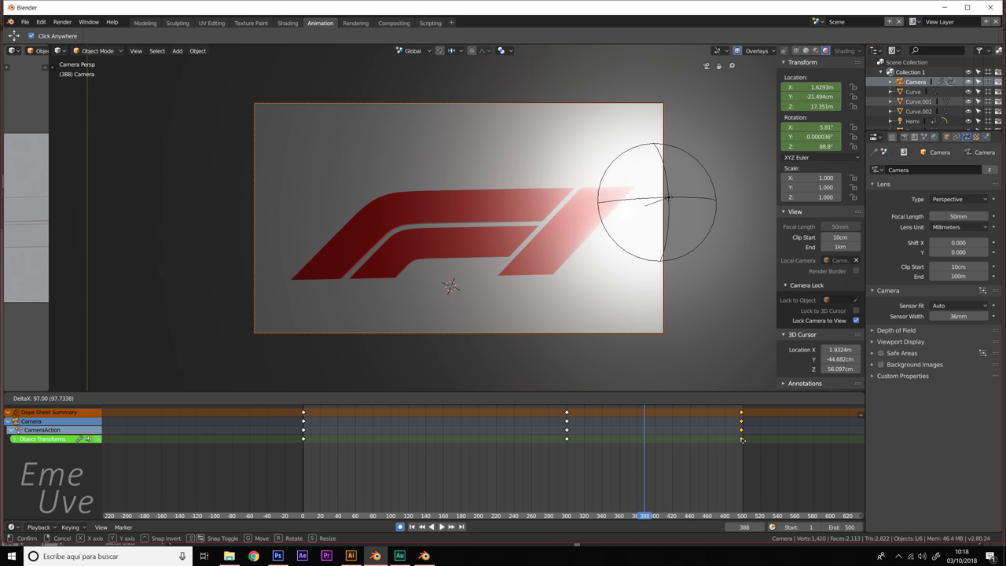
{"action": "left_click", "coordinate": [744, 445]}
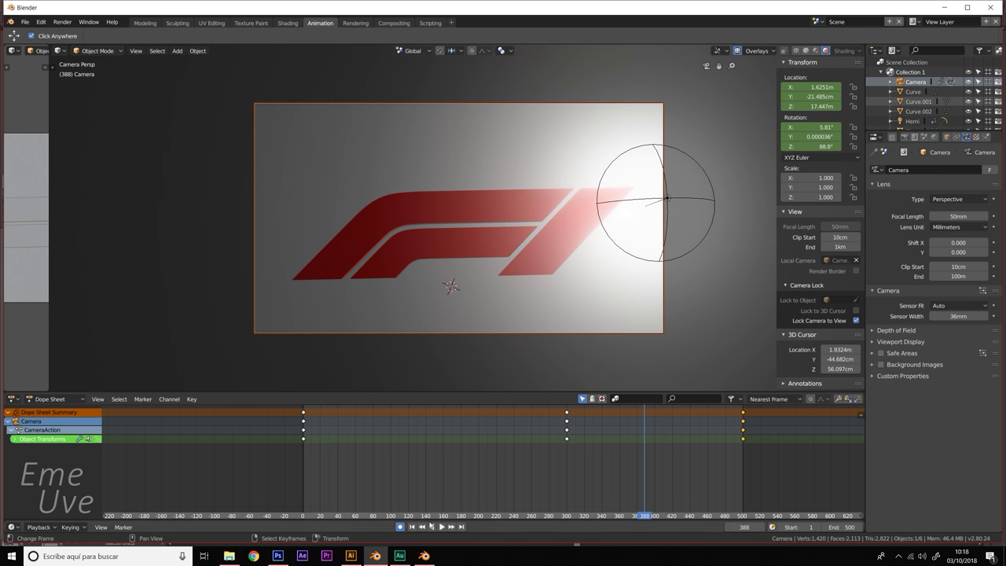
{"action": "left_click", "coordinate": [412, 526]}
- Play the F1 logo animation through its camera move, then stop playback back at the start
{"action": "left_click", "coordinate": [442, 527]}
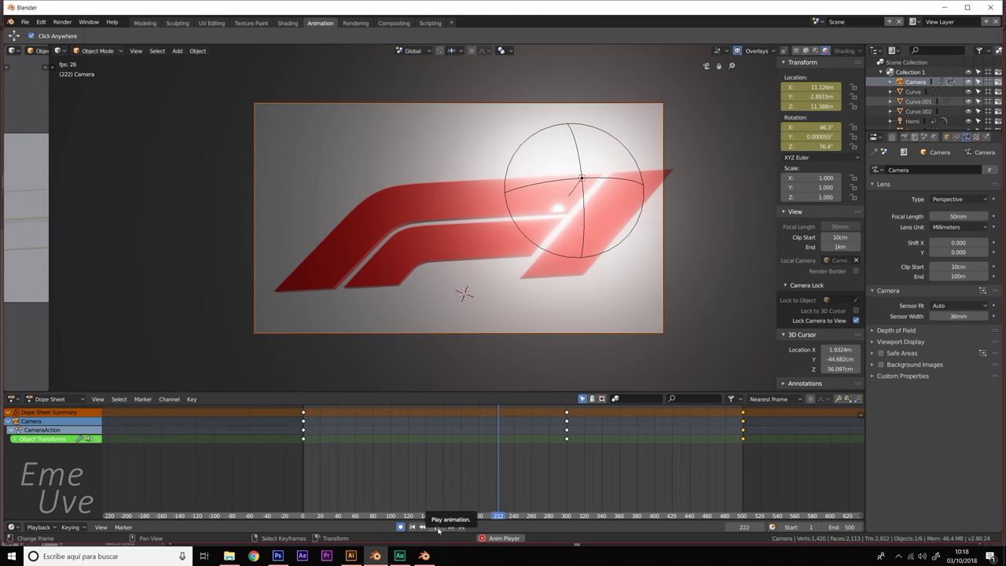
{"action": "key", "text": "Escape"}
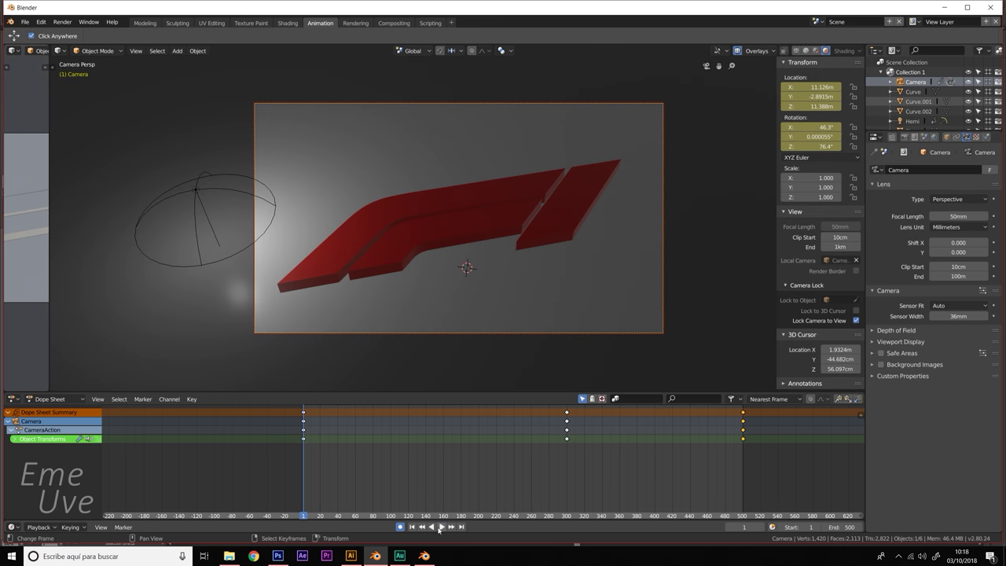